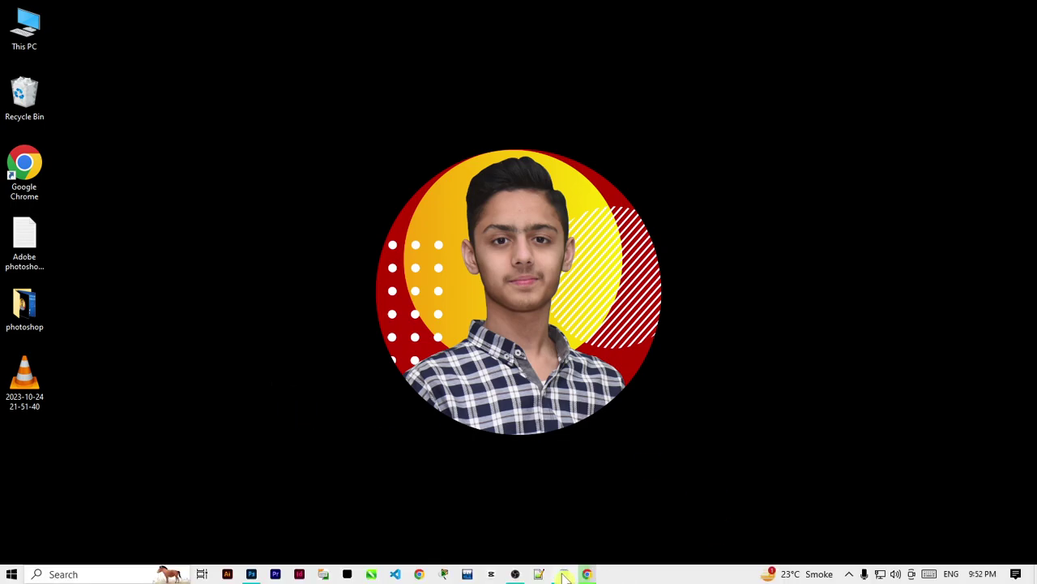
Start a Notepad note headed 'lecture no 4' with a 'Topics:' line below it
{"action": "left_click", "coordinate": [563, 574]}
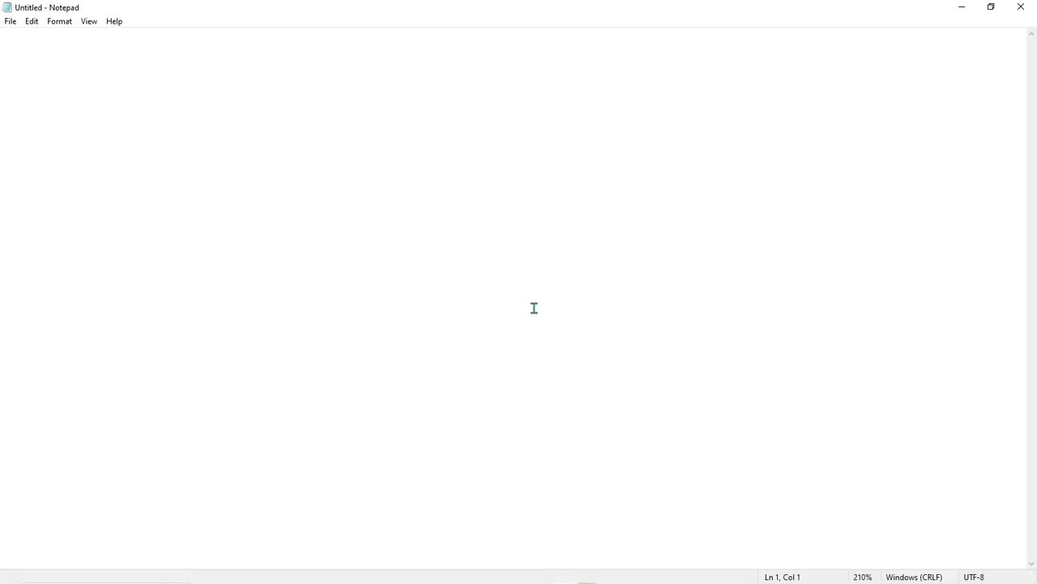
{"action": "type", "text": "lecture m"}
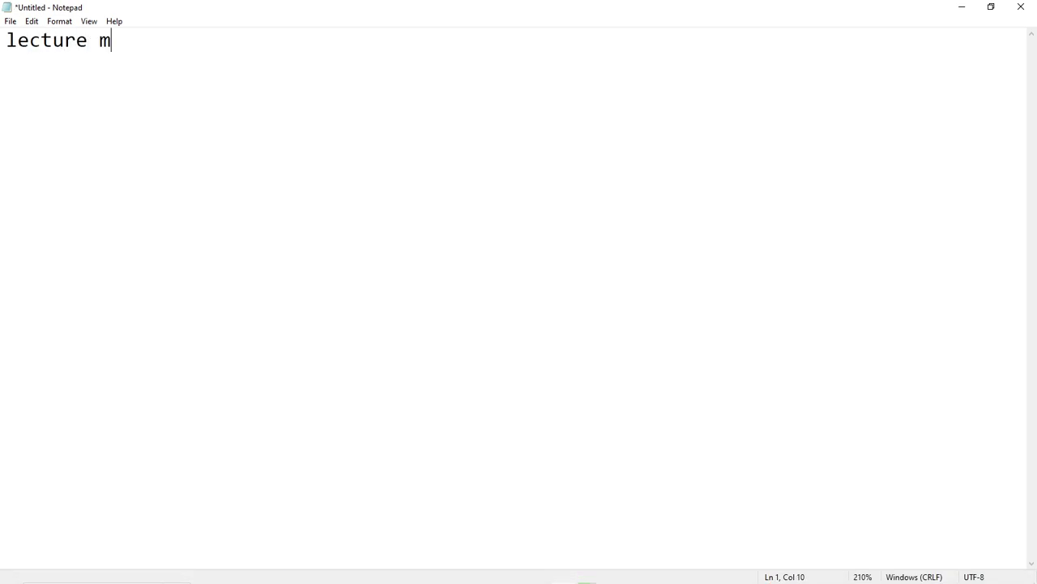
{"action": "key", "text": "BackSpace"}
{"action": "type", "text": "no 4"}
{"action": "type", "text": "oip"}
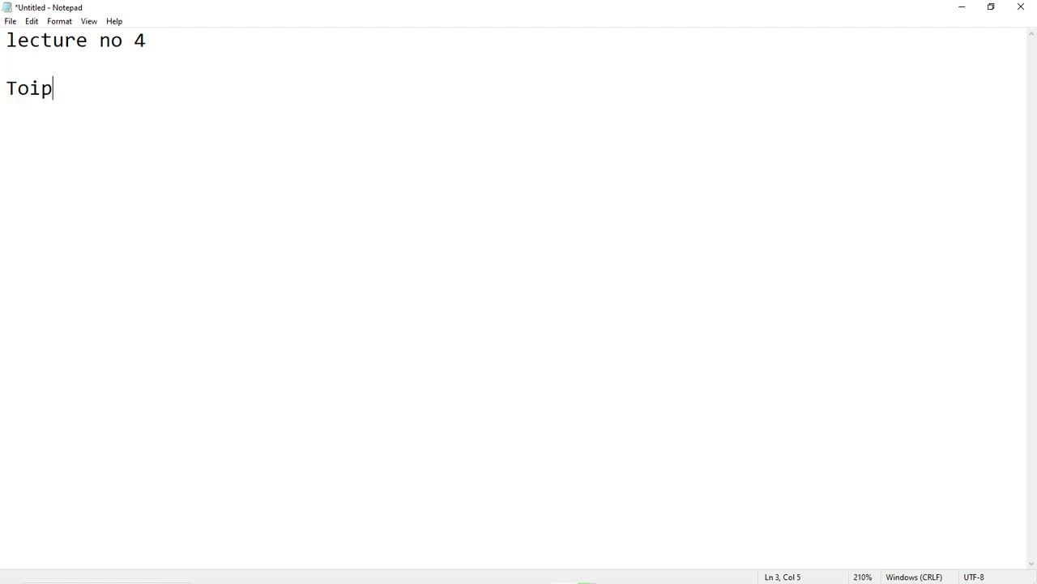
{"action": "type", "text": "pics:"}
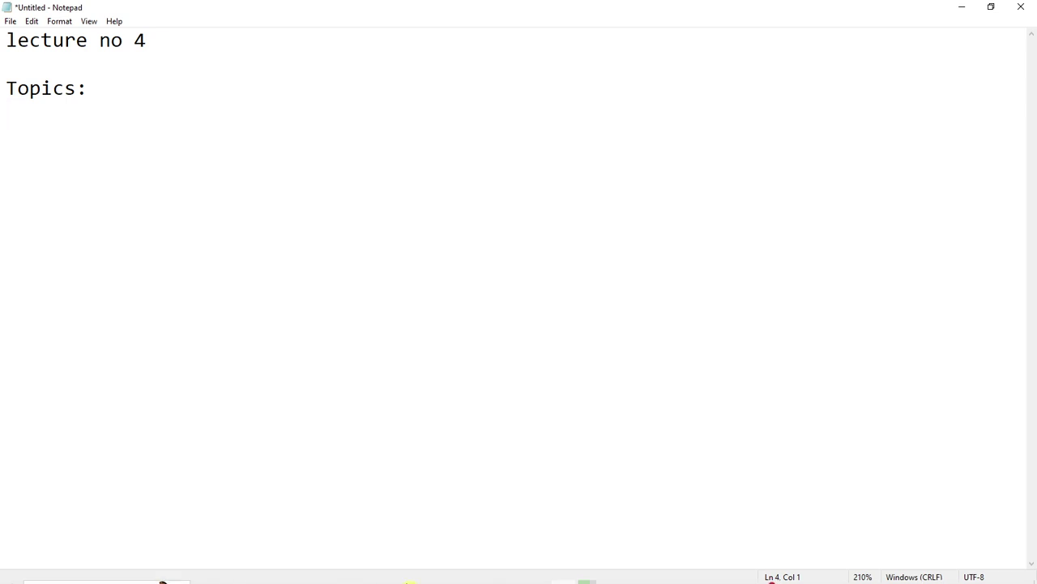
{"action": "left_click", "coordinate": [252, 574]}
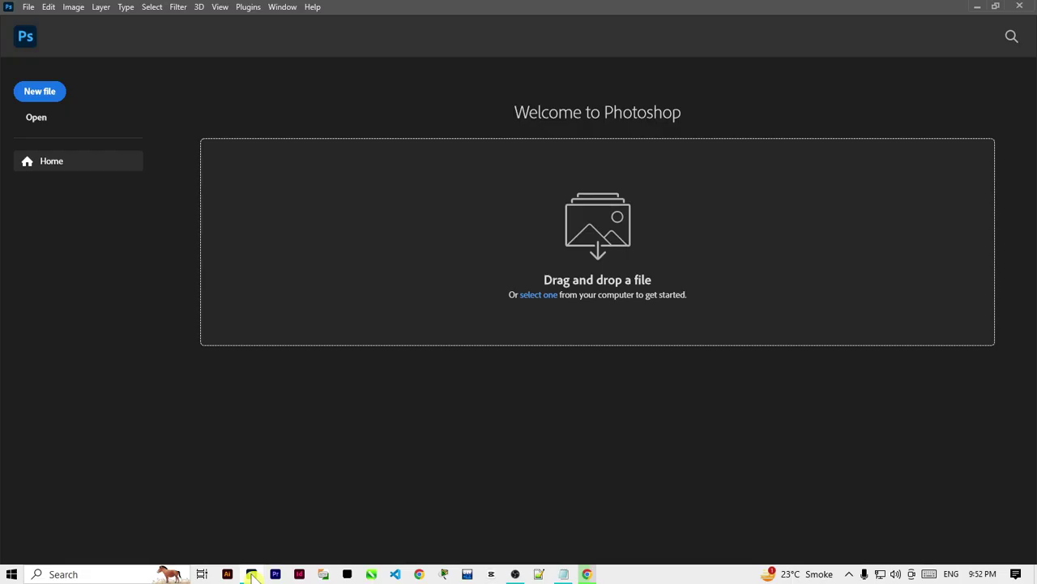
Create a new 3000 × 3000 px, 72 ppi document with a white background
{"action": "left_click", "coordinate": [28, 8]}
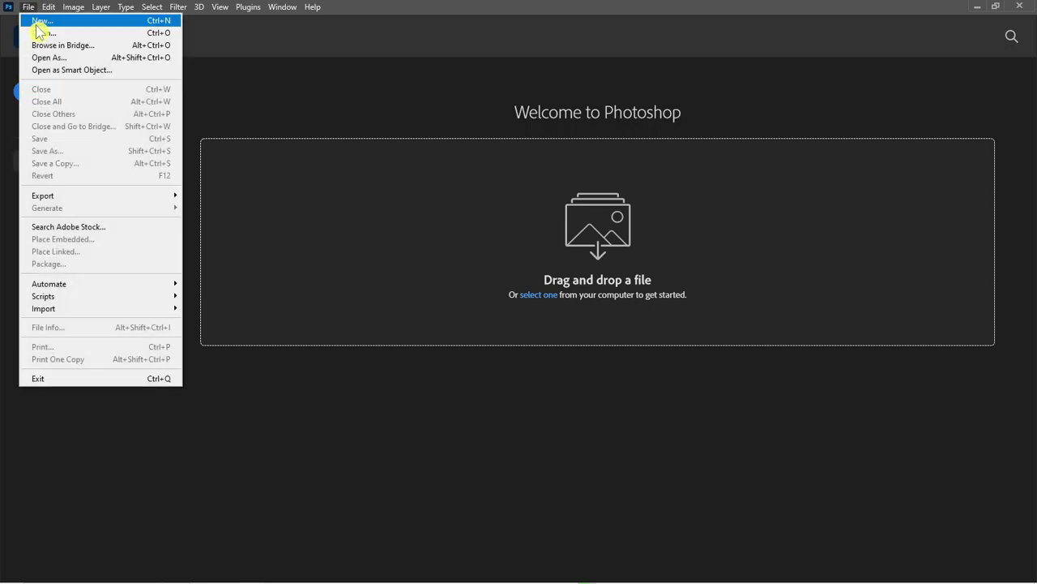
{"action": "left_click", "coordinate": [34, 22]}
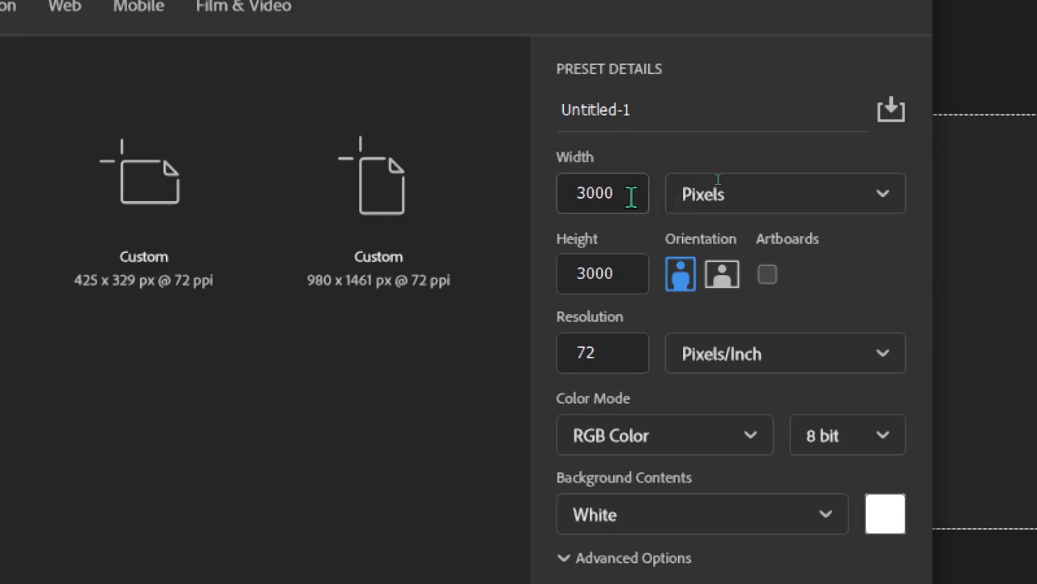
{"action": "left_click", "coordinate": [620, 196]}
{"action": "left_click", "coordinate": [599, 267]}
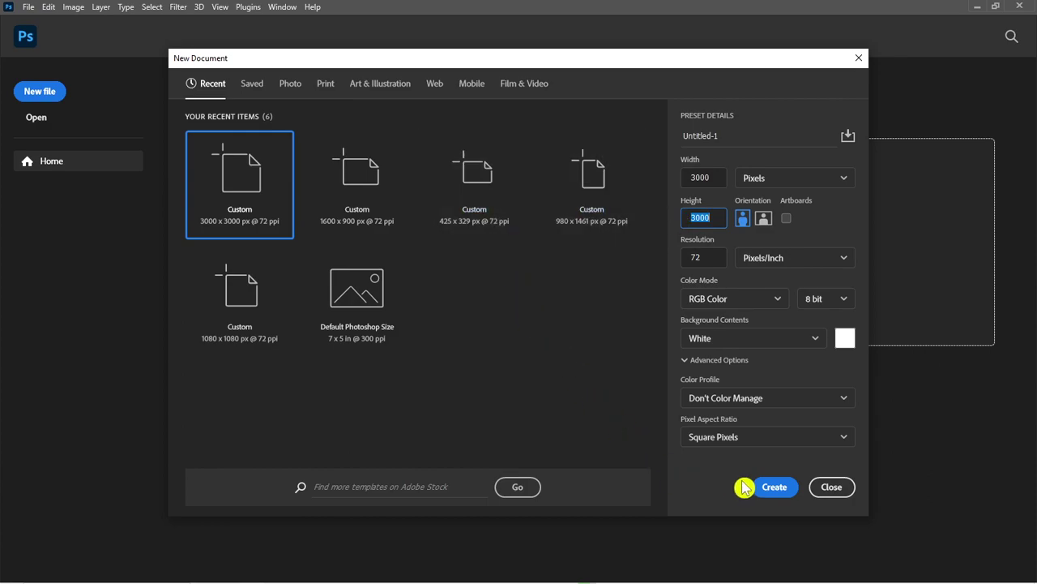
{"action": "left_click", "coordinate": [765, 488]}
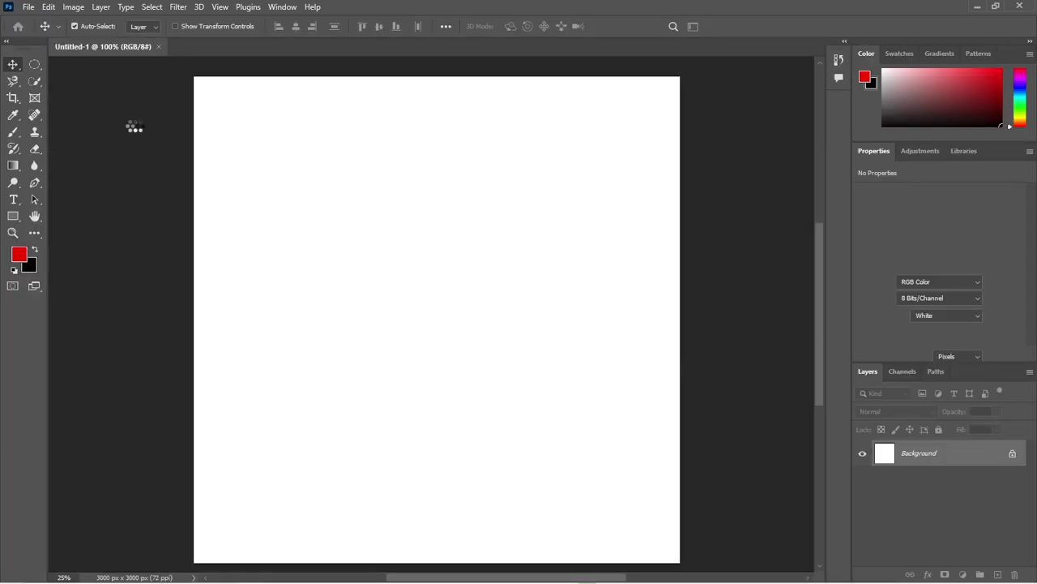
Show the flyouts for the selection, move, lasso and marquee tool groups
{"action": "left_click", "coordinate": [37, 89]}
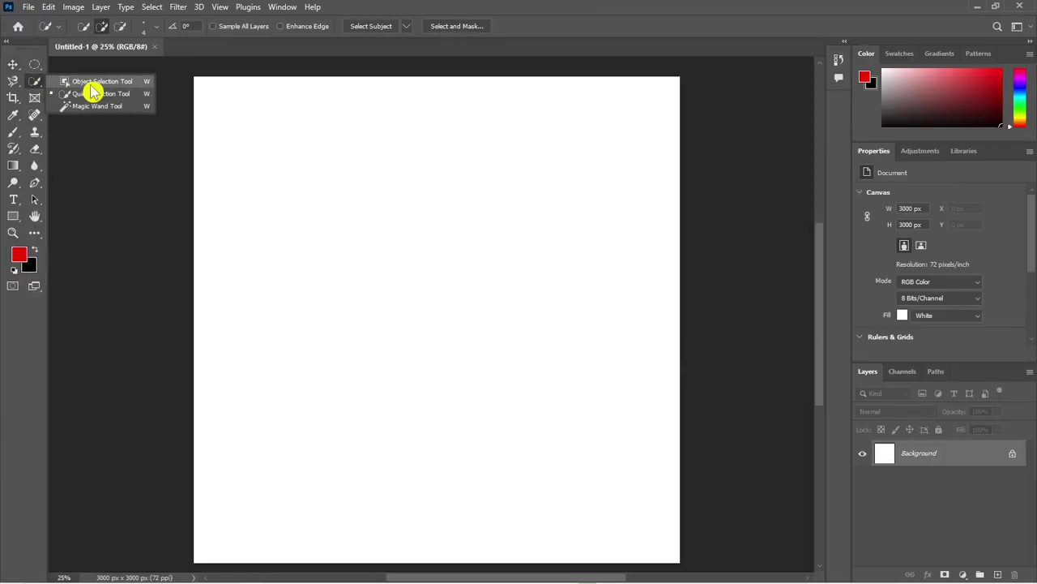
{"action": "left_click", "coordinate": [77, 83]}
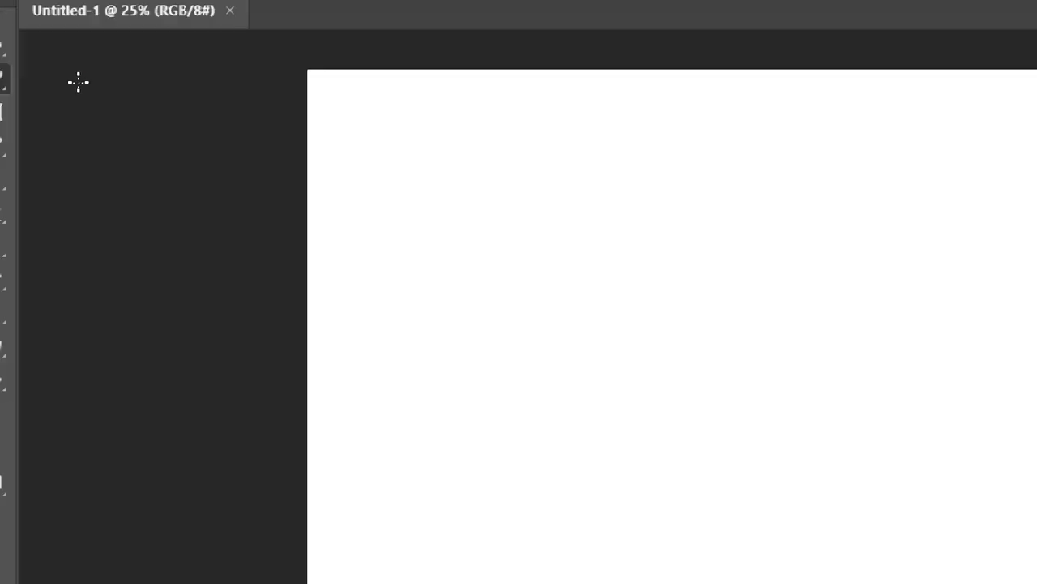
{"action": "right_click", "coordinate": [65, 80]}
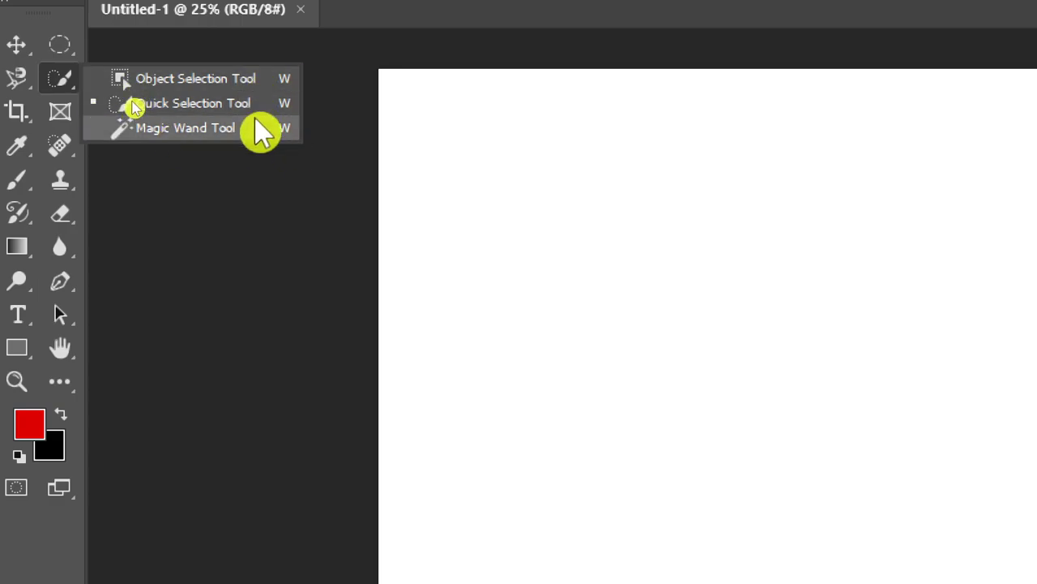
{"action": "right_click", "coordinate": [17, 45]}
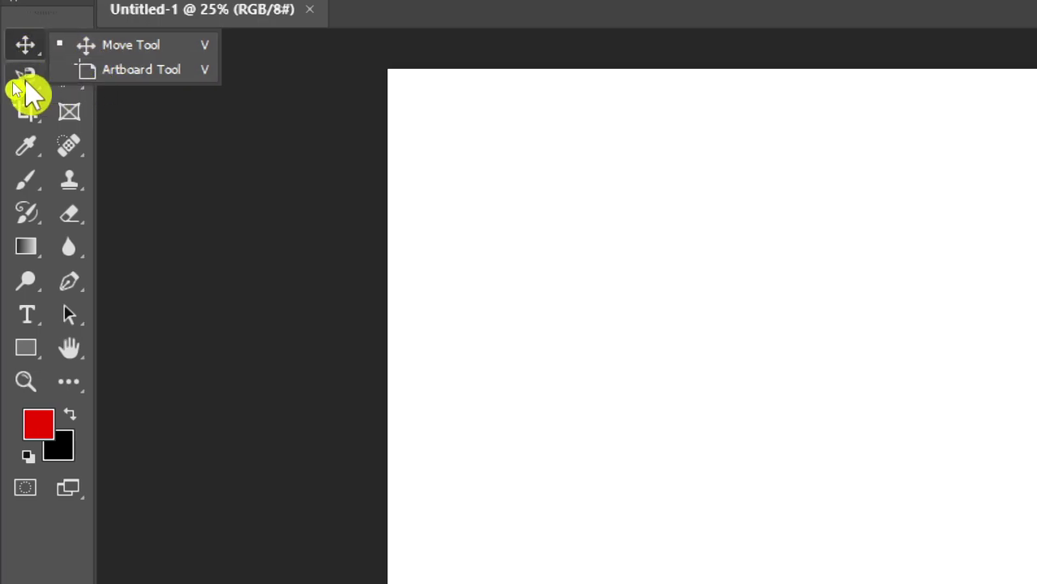
{"action": "right_click", "coordinate": [24, 81]}
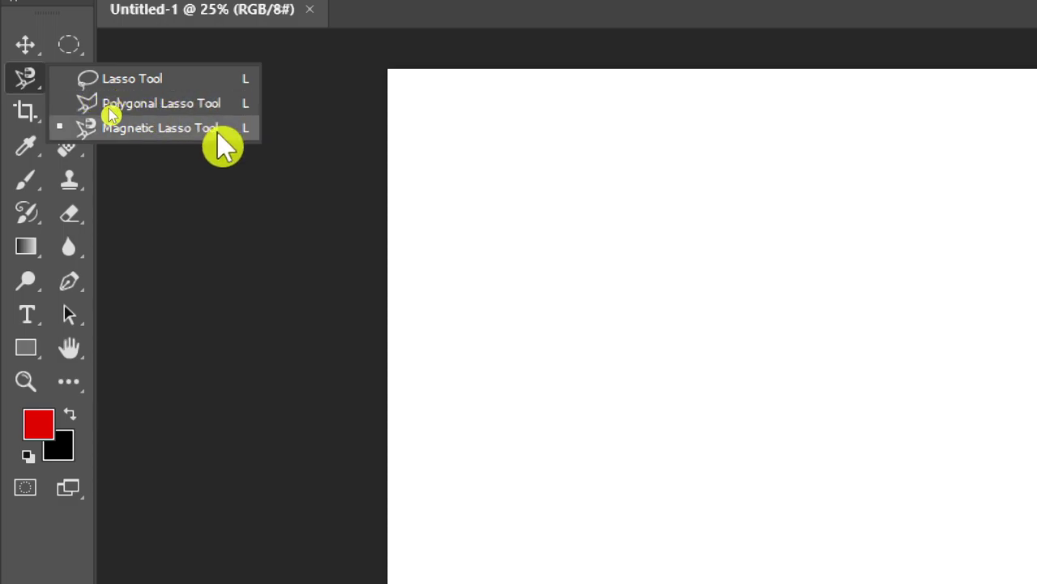
{"action": "right_click", "coordinate": [68, 47]}
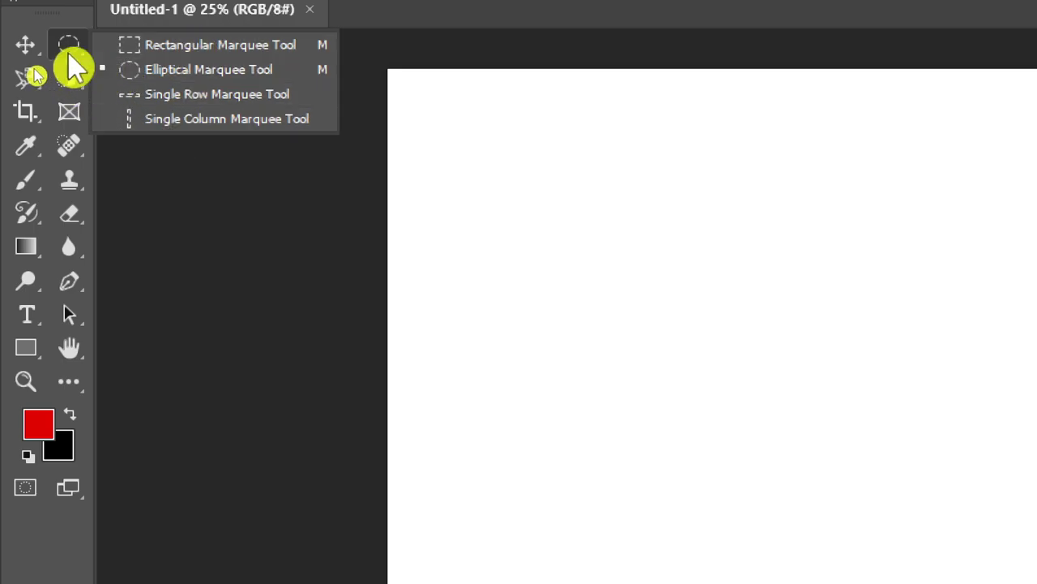
{"action": "right_click", "coordinate": [72, 79]}
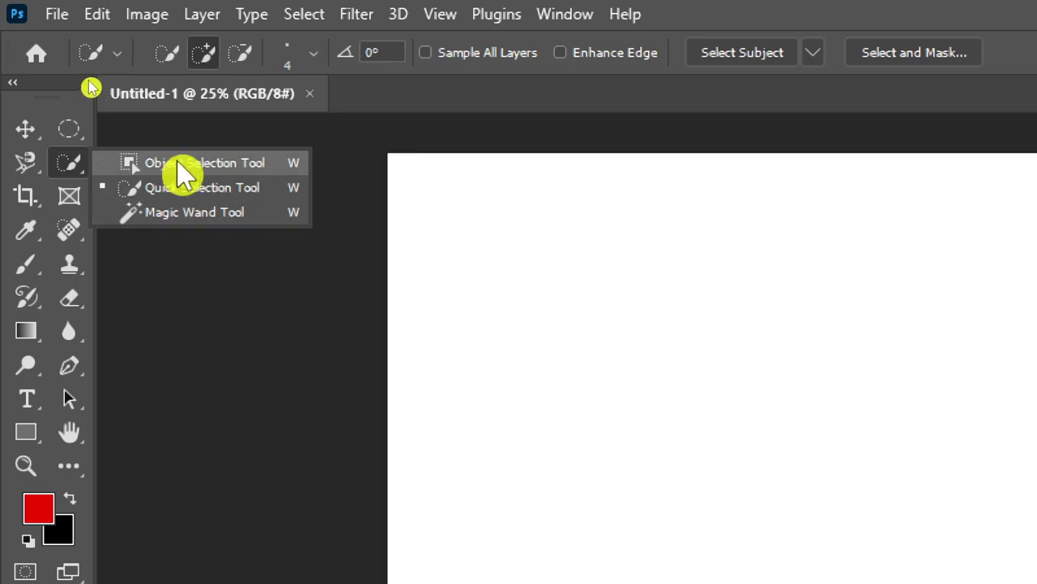
Switch briefly to the marquee tool, then settle on the Quick Selection tool
{"action": "left_click", "coordinate": [69, 130]}
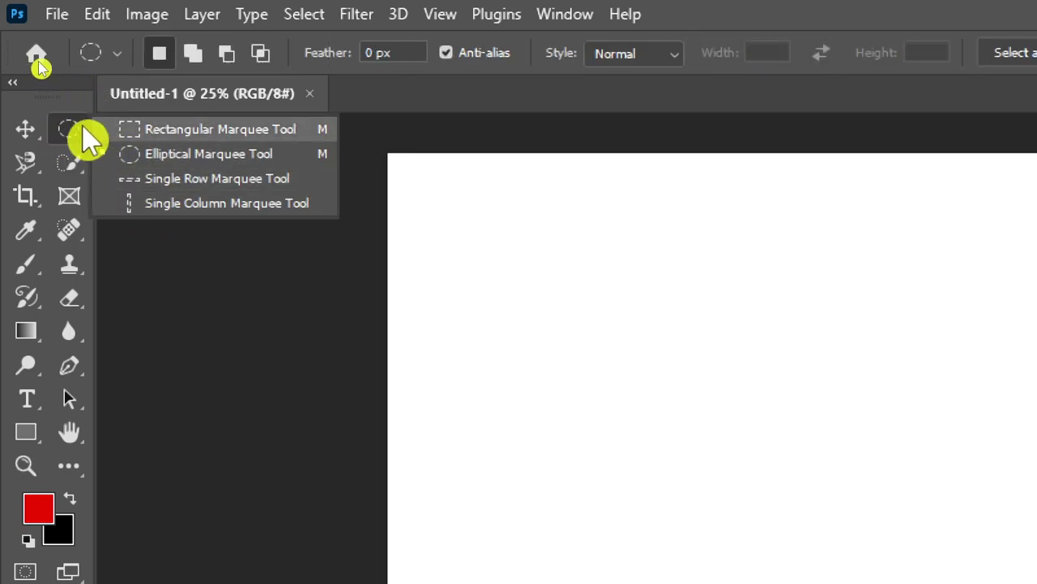
{"action": "left_click", "coordinate": [69, 164]}
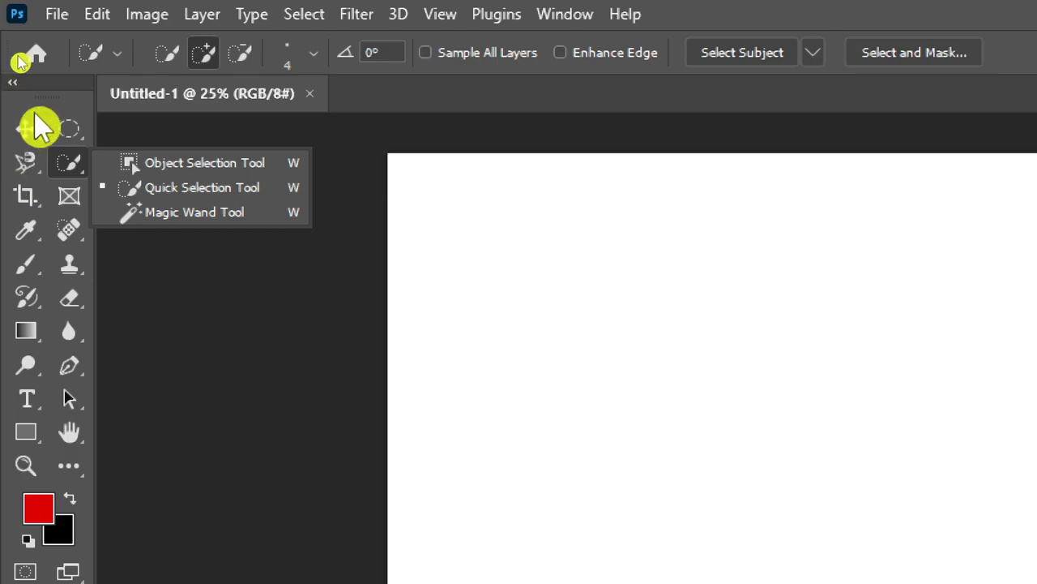
{"action": "left_click", "coordinate": [192, 197]}
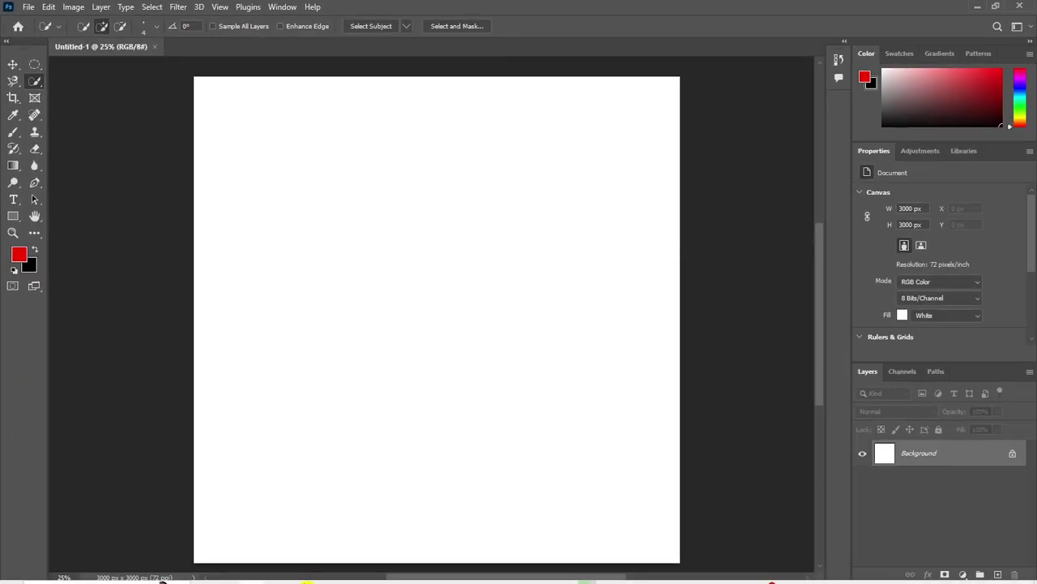
Add 'Object selection tool' as the first line under Topics:
{"action": "left_click", "coordinate": [585, 572]}
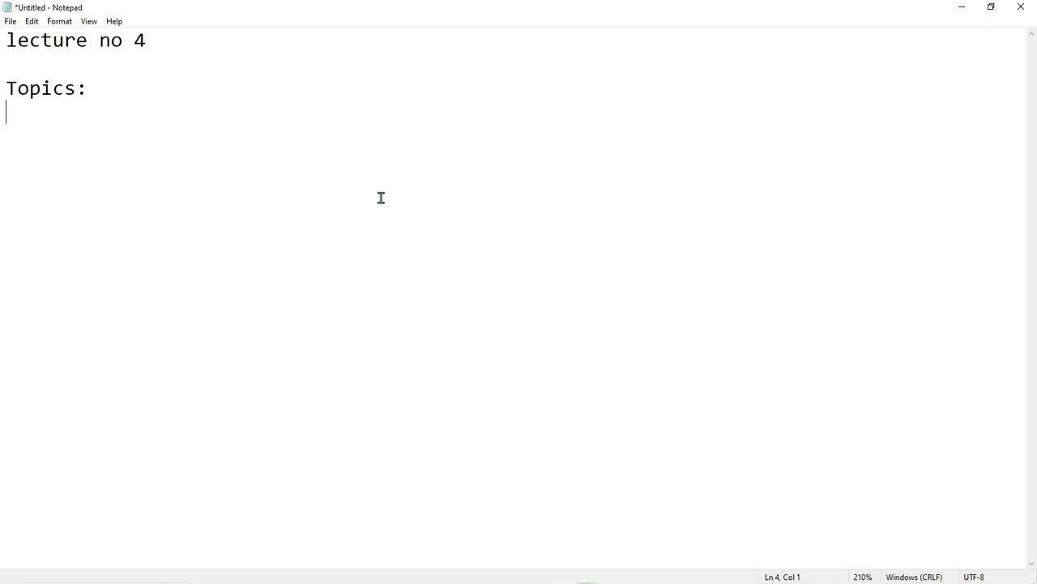
{"action": "type", "text": "Ob"}
{"action": "type", "text": "jest"}
{"action": "key", "text": "BackSpace"}
{"action": "key", "text": "BackSpace"}
{"action": "type", "text": "elec"}
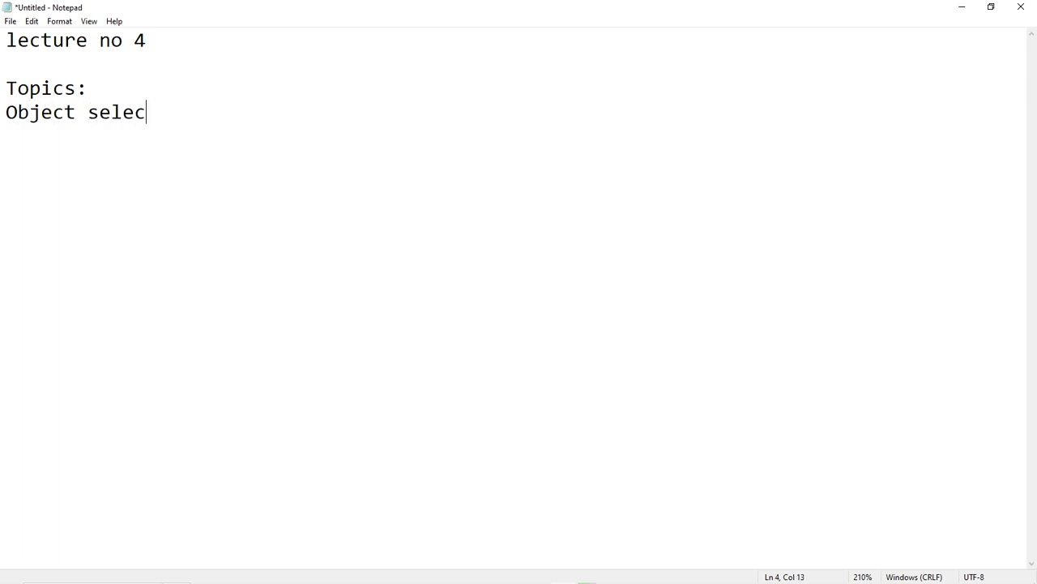
{"action": "type", "text": "tion to"}
{"action": "type", "text": "ol"}
{"action": "key", "text": "BackSpace"}
{"action": "type", "text": "o"}
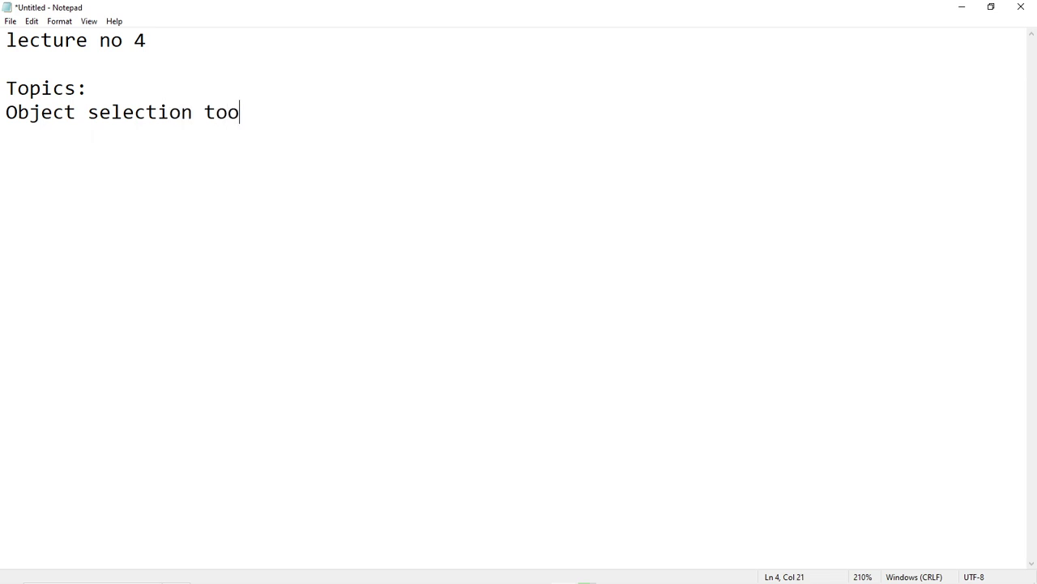
{"action": "type", "text": "l"}
{"action": "key", "text": "Return"}
Add 'quick selection tool' by pasting the copied 'selection tool' after 'quick'
{"action": "type", "text": "qui"}
{"action": "type", "text": "ck"}
{"action": "left_click_drag", "start_coordinate": [261, 112], "coordinate": [86, 112]}
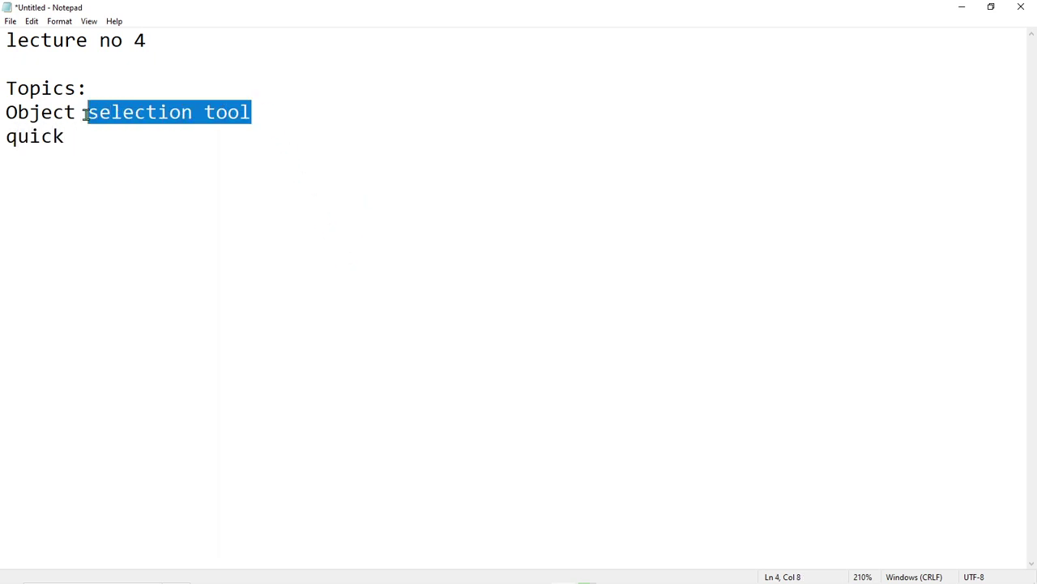
{"action": "key", "text": "ctrl+c"}
{"action": "left_click", "coordinate": [118, 134]}
{"action": "key", "text": "ctrl+v"}
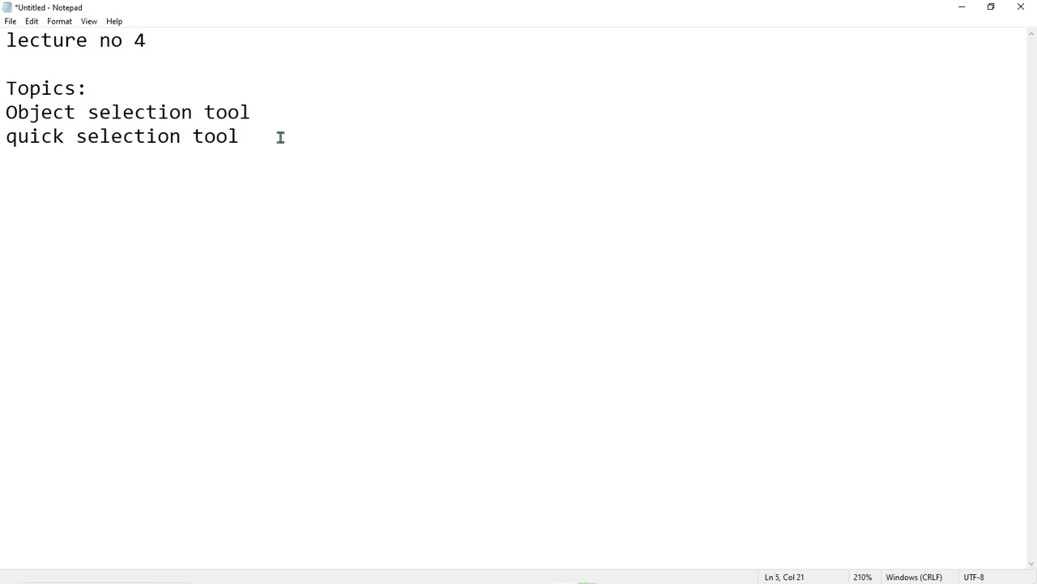
{"action": "key", "text": "Return"}
Add 'magic wand tool' as the third topic line
{"action": "type", "text": "magic "}
{"action": "type", "text": "w"}
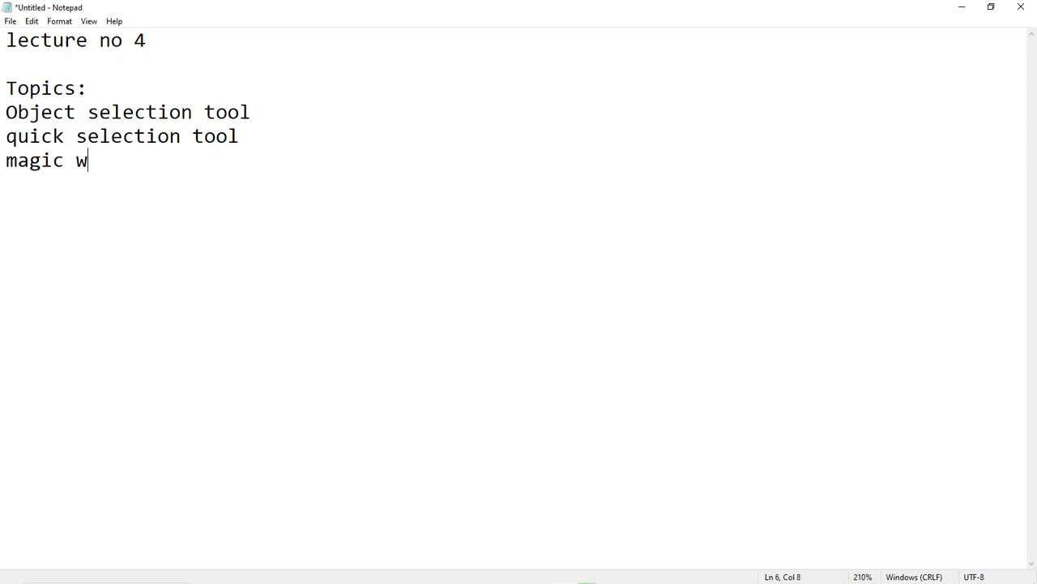
{"action": "type", "text": "and"}
{"action": "left_click_drag", "start_coordinate": [246, 136], "coordinate": [192, 136]}
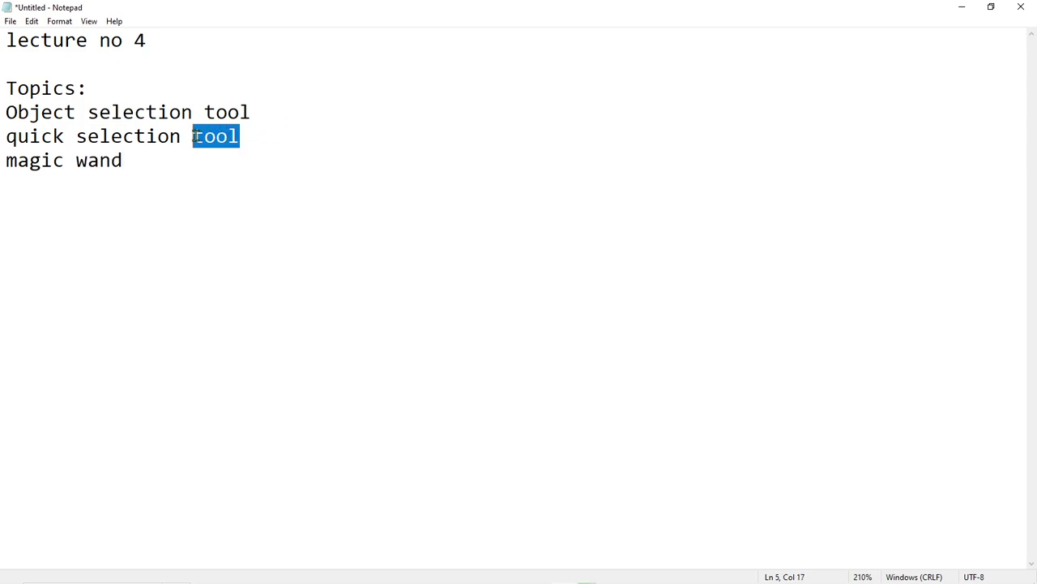
{"action": "left_click", "coordinate": [183, 167]}
{"action": "type", "text": "tool"}
{"action": "left_click_drag", "start_coordinate": [146, 41], "coordinate": [4, 40]}
{"action": "left_click", "coordinate": [241, 165]}
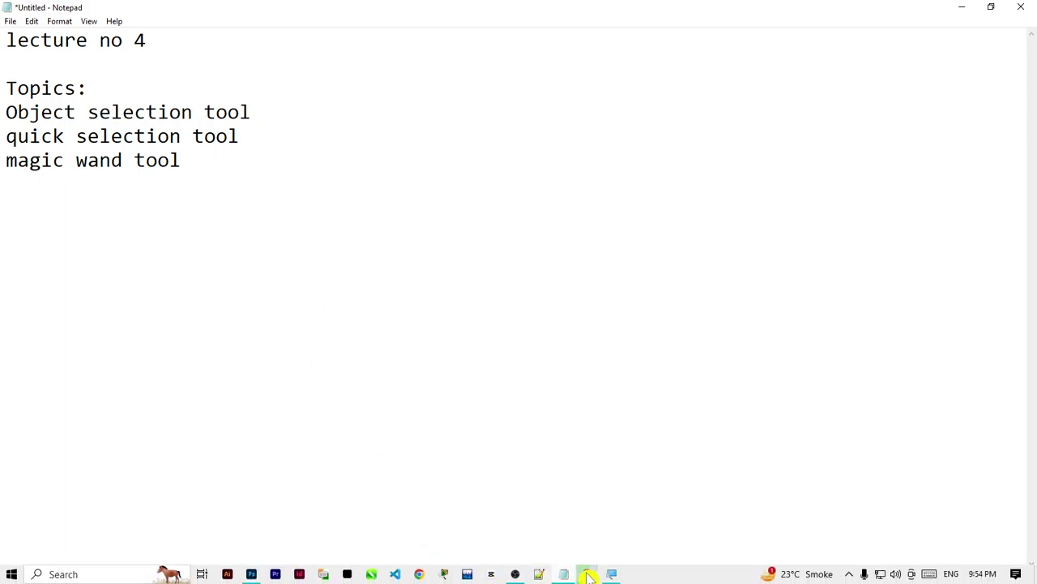
{"action": "mouse_move", "coordinate": [567, 576]}
{"action": "left_click", "coordinate": [587, 574]}
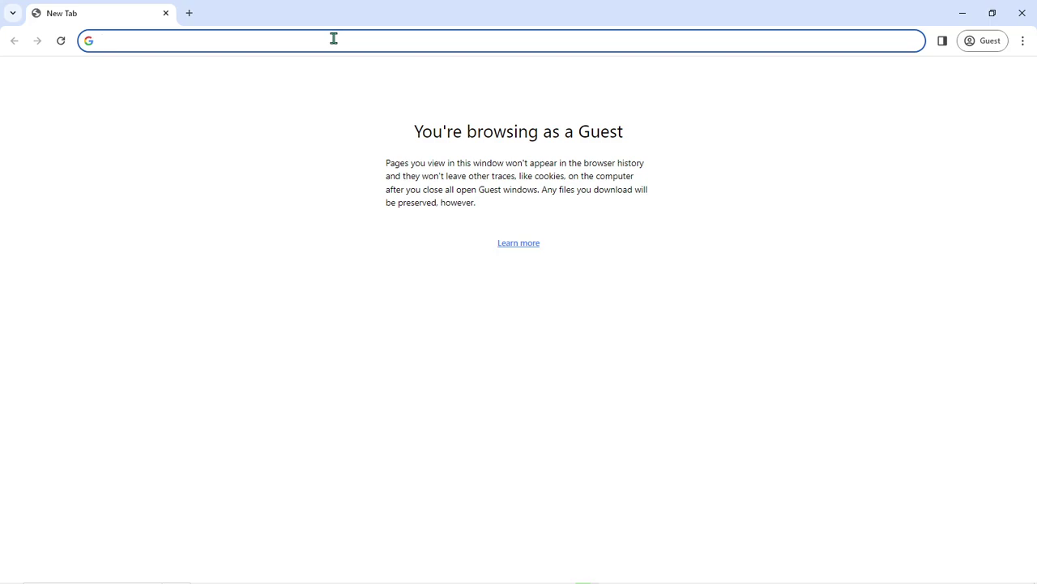
Enter unsplash.com in Chrome's address bar and load the site
{"action": "type", "text": "uns"}
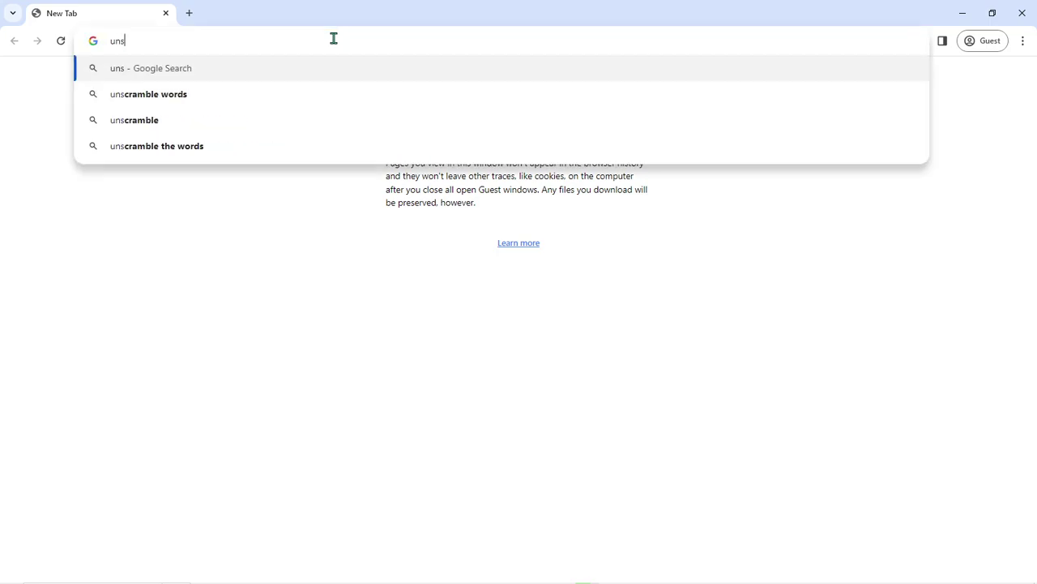
{"action": "type", "text": "plasj"}
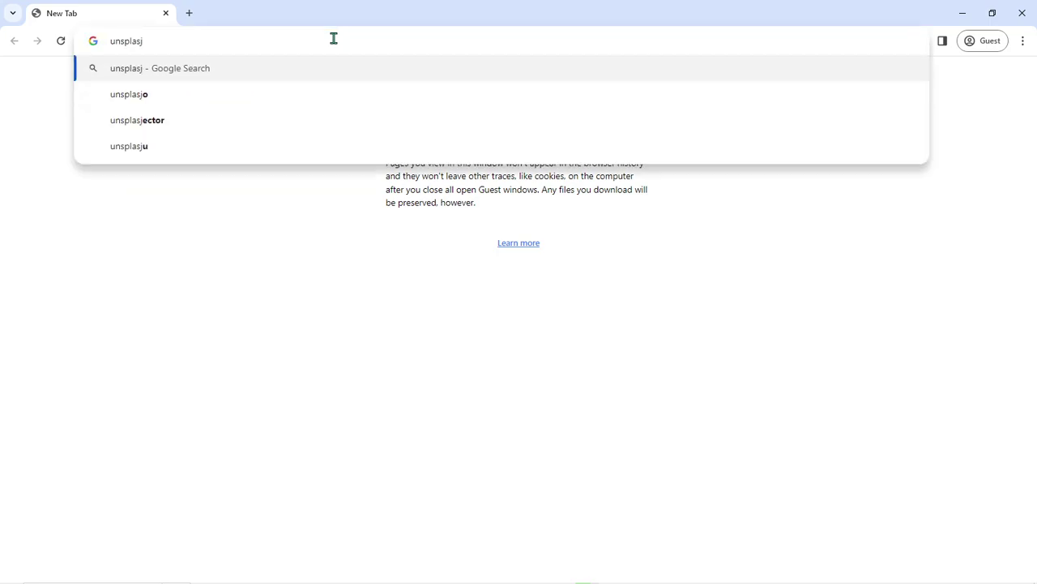
{"action": "key", "text": "BackSpace"}
{"action": "type", "text": "h."}
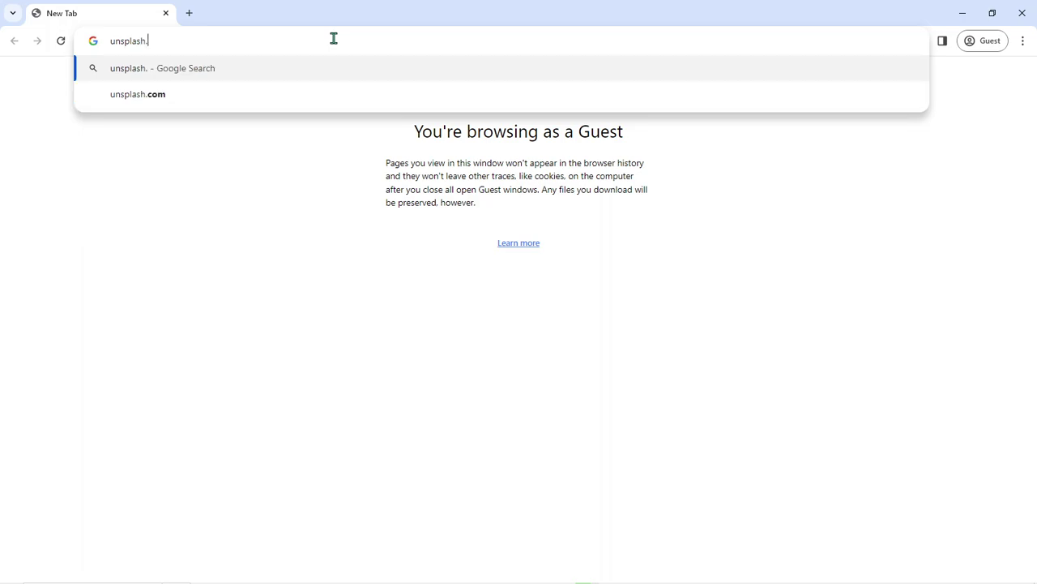
{"action": "type", "text": "com"}
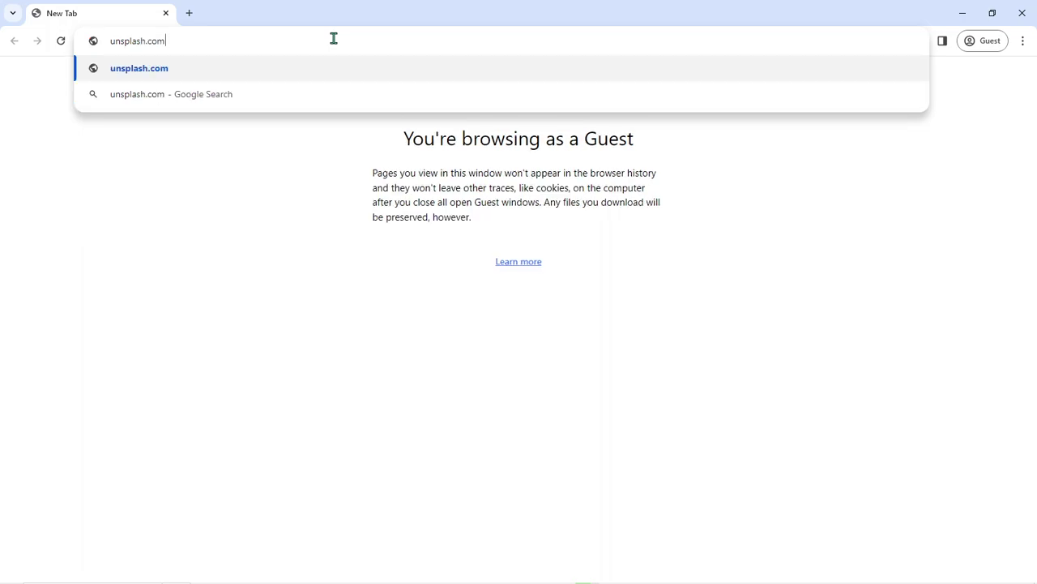
{"action": "key", "text": "BackSpace"}
{"action": "type", "text": "m"}
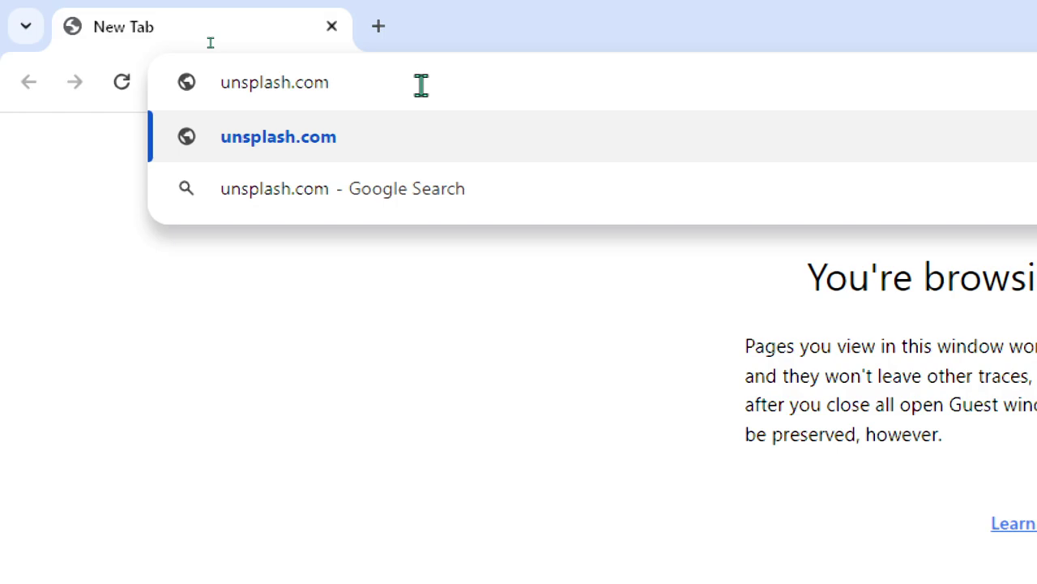
{"action": "left_click_drag", "start_coordinate": [422, 84], "coordinate": [129, 123]}
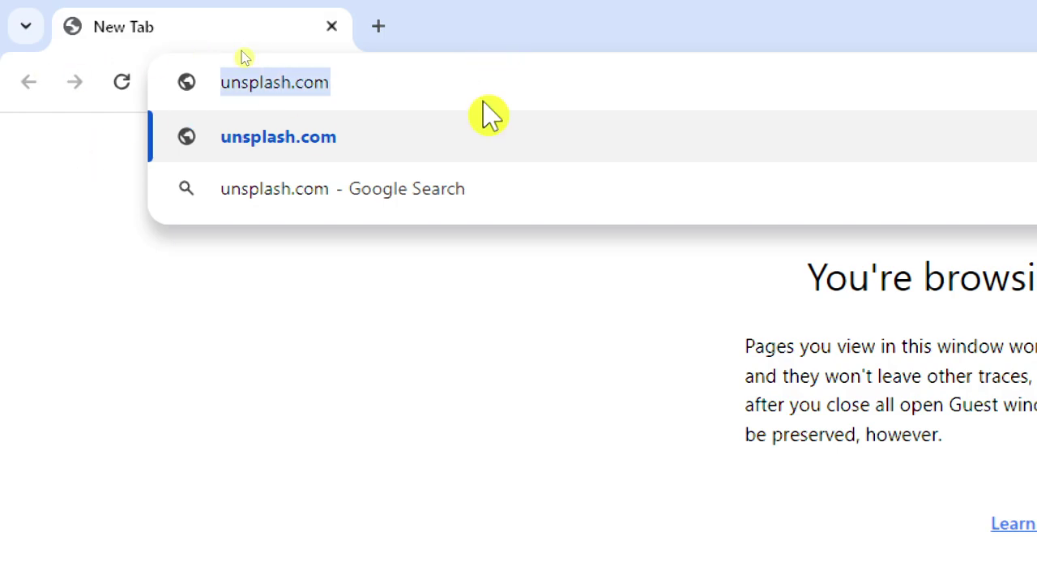
{"action": "left_click", "coordinate": [454, 87]}
{"action": "key", "text": "Return"}
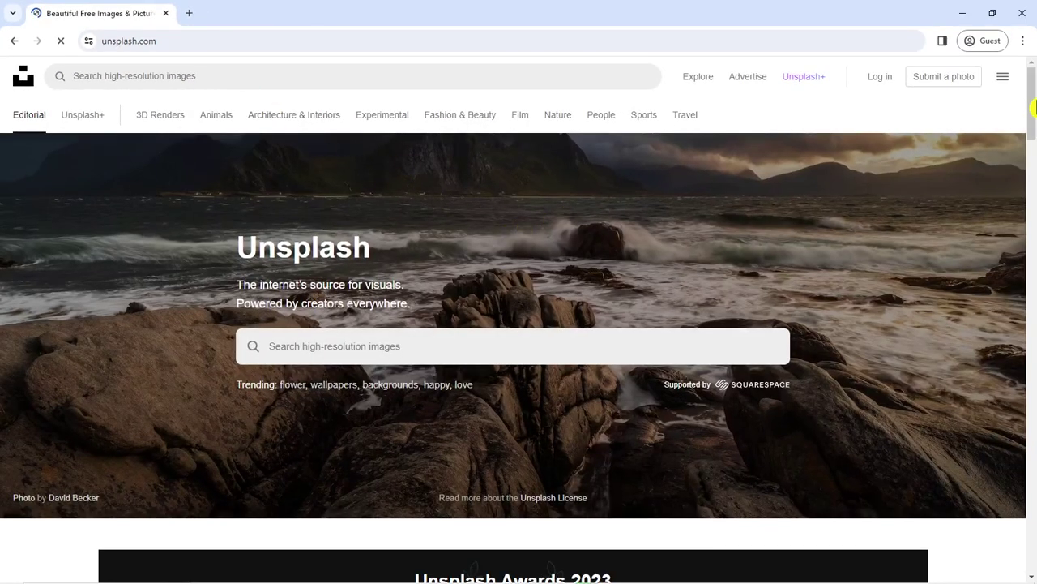
Scroll the Unsplash home feed, then search for 'man image'
{"action": "left_click_drag", "start_coordinate": [1033, 105], "coordinate": [1033, 75]}
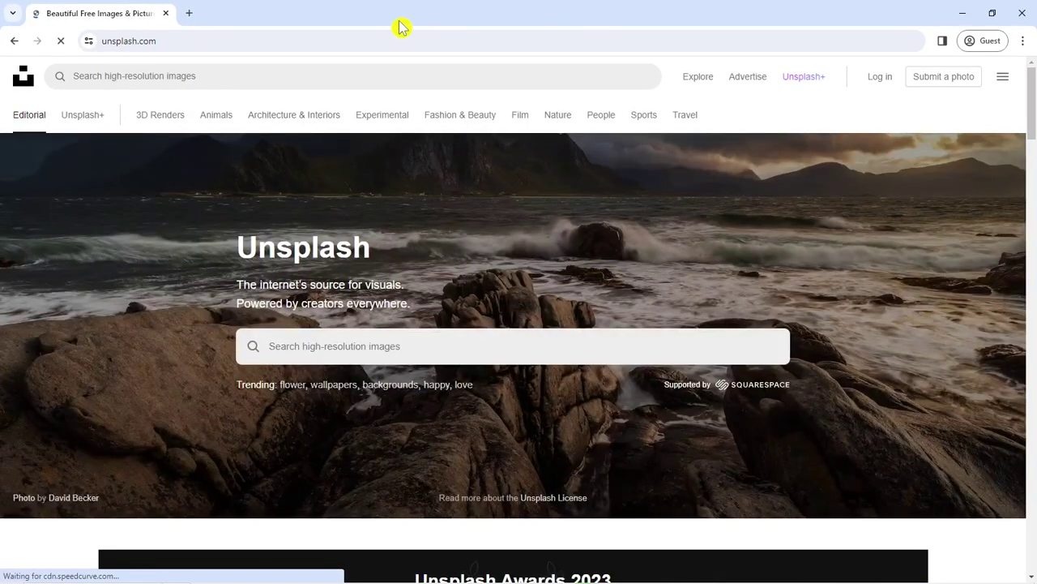
{"action": "left_click", "coordinate": [398, 41]}
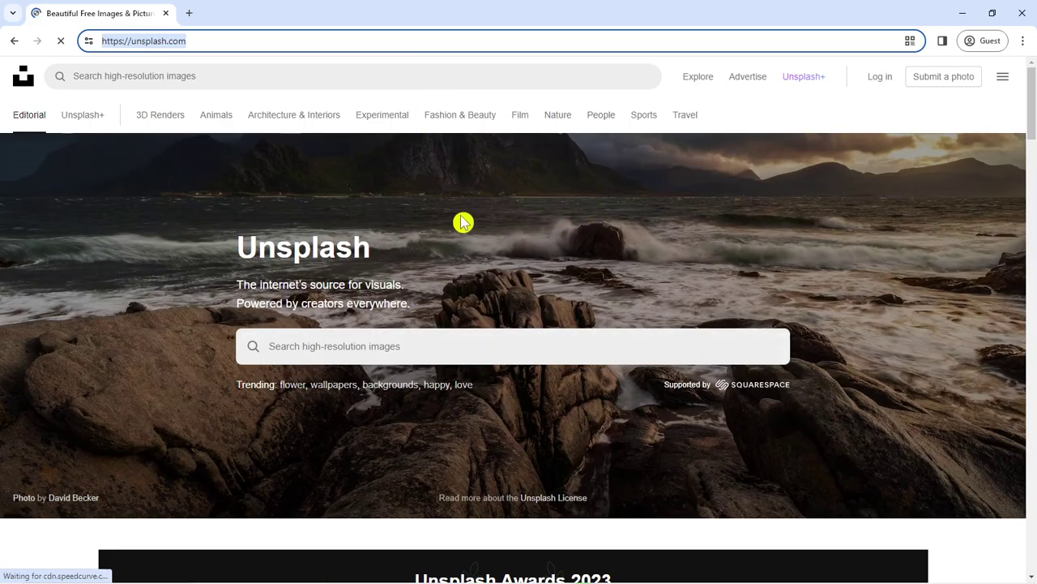
{"action": "mouse_move", "coordinate": [1030, 89]}
{"action": "left_mouse_down"}
{"action": "mouse_move", "coordinate": [1032, 138]}
{"action": "mouse_move", "coordinate": [983, 335]}
{"action": "left_mouse_up"}
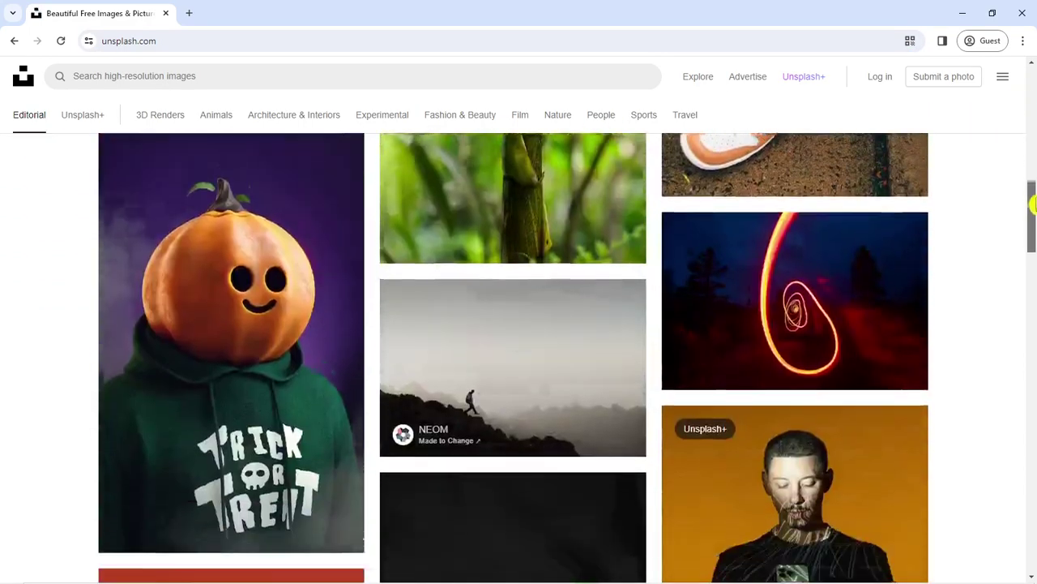
{"action": "scroll", "coordinate": [973, 356], "scroll_direction": "down", "scroll_amount": 5}
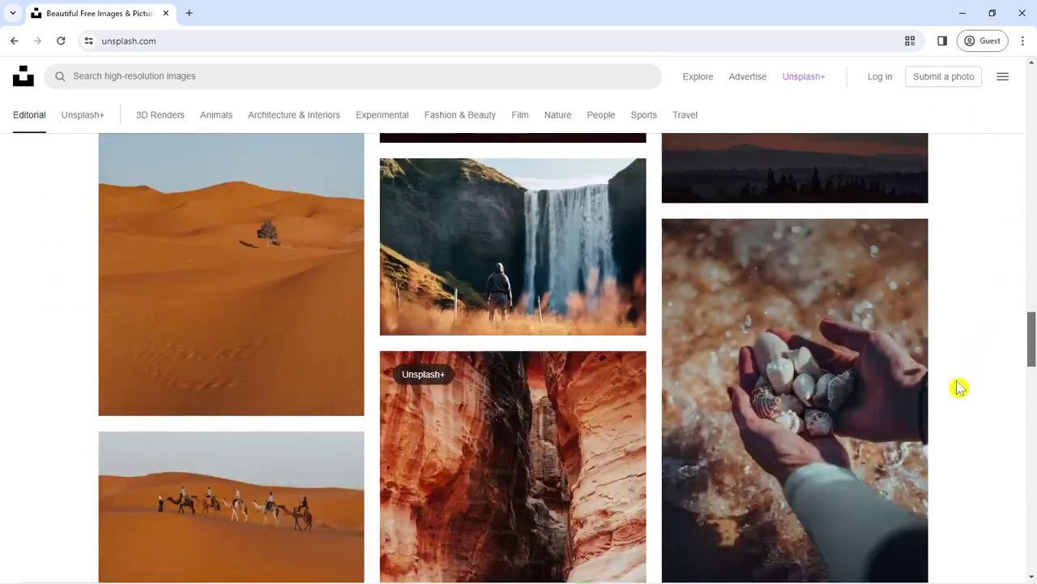
{"action": "scroll", "coordinate": [672, 295], "scroll_direction": "down", "scroll_amount": 3}
{"action": "scroll", "coordinate": [604, 296], "scroll_direction": "down", "scroll_amount": 3}
{"action": "scroll", "coordinate": [604, 296], "scroll_direction": "down", "scroll_amount": 5}
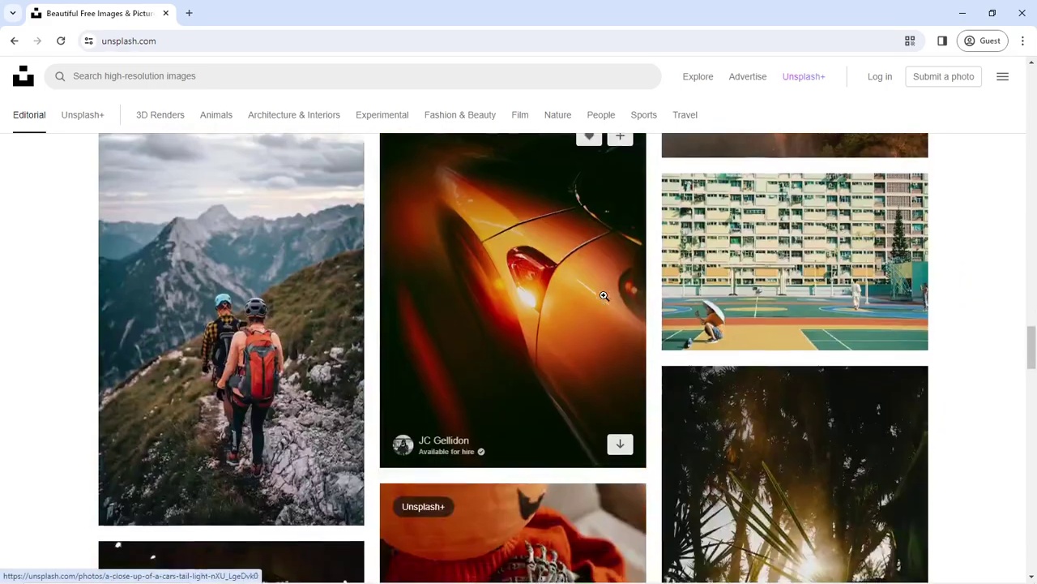
{"action": "scroll", "coordinate": [602, 294], "scroll_direction": "down", "scroll_amount": 3}
{"action": "scroll", "coordinate": [403, 128], "scroll_direction": "down", "scroll_amount": 4}
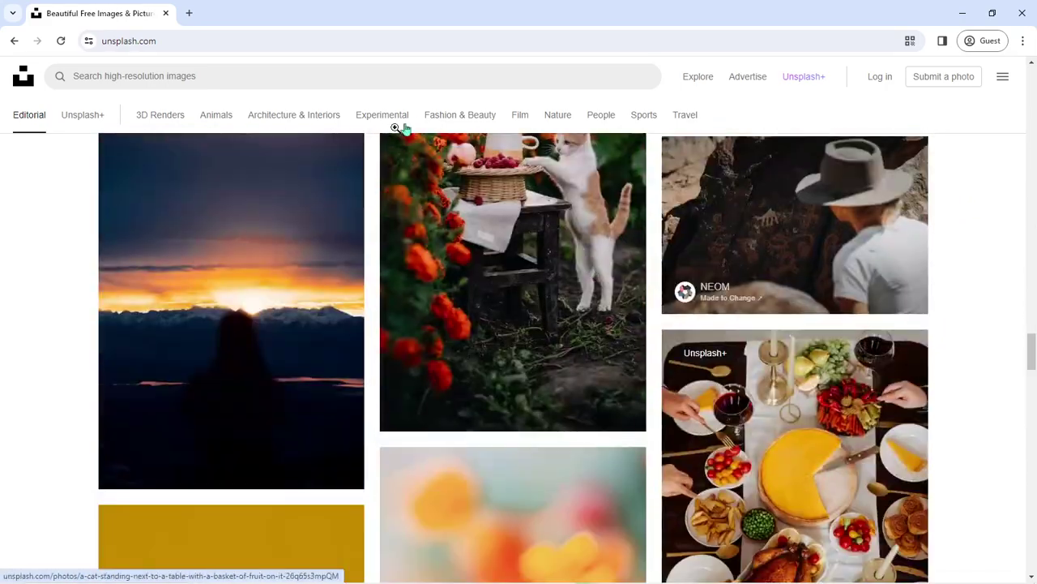
{"action": "left_click", "coordinate": [408, 69]}
{"action": "type", "text": "man i"}
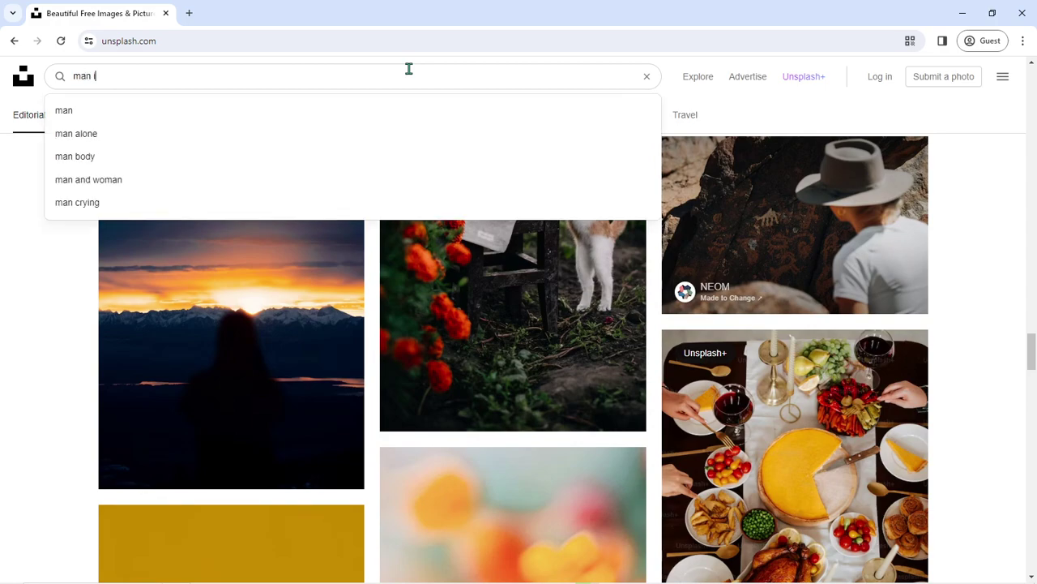
{"action": "type", "text": "m"}
{"action": "type", "text": "age"}
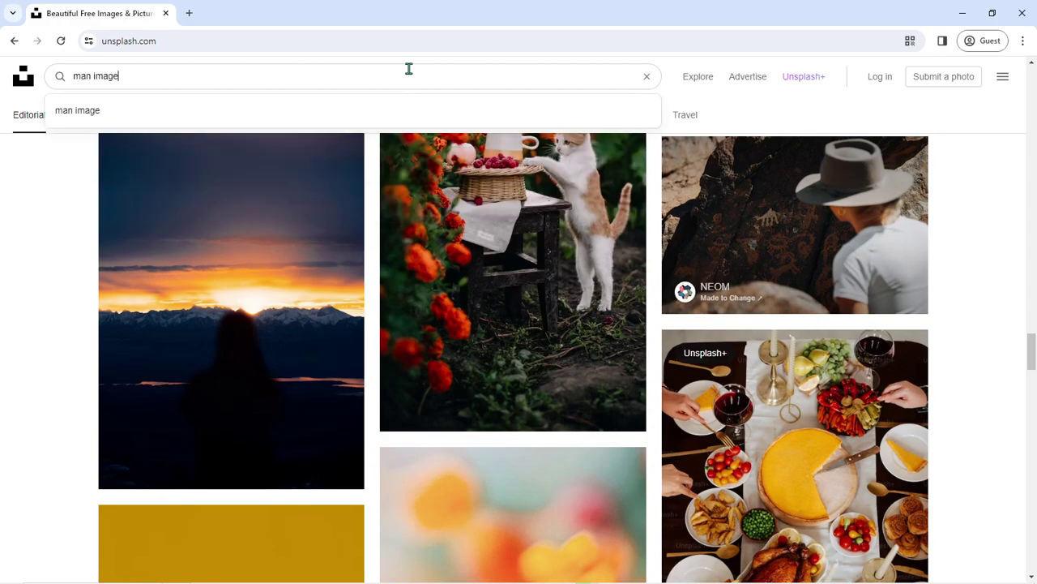
{"action": "key", "text": "Return"}
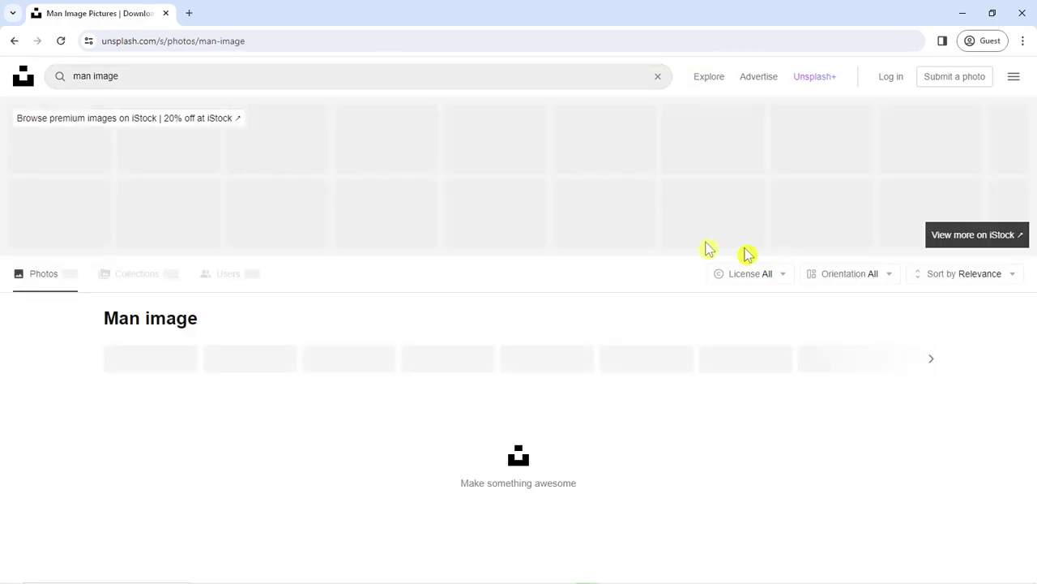
Open the portrait of the man in the black coat and gloves from the results
{"action": "scroll", "coordinate": [739, 350], "scroll_direction": "down", "scroll_amount": 3}
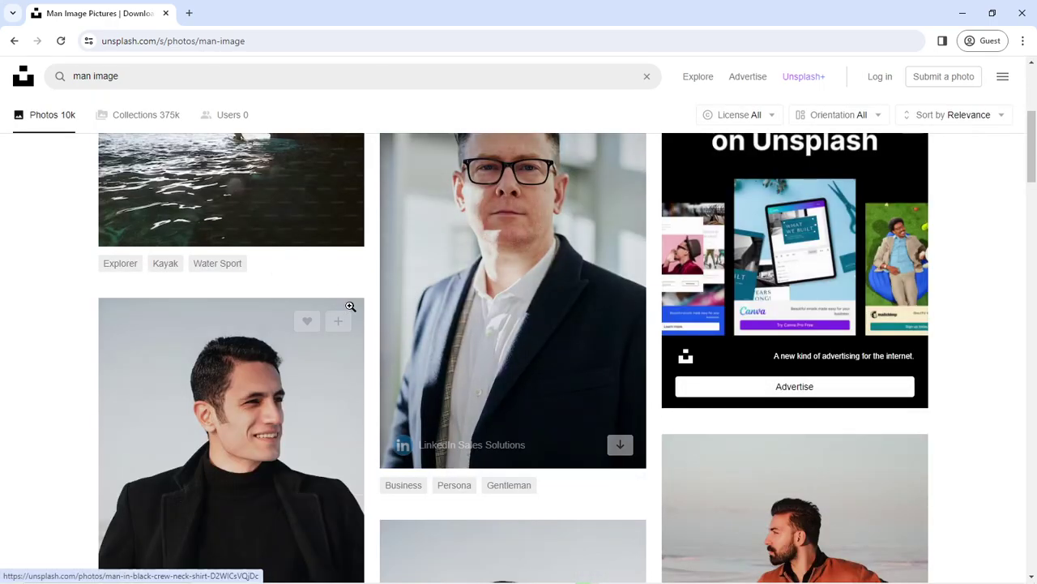
{"action": "scroll", "coordinate": [862, 227], "scroll_direction": "down", "scroll_amount": 2}
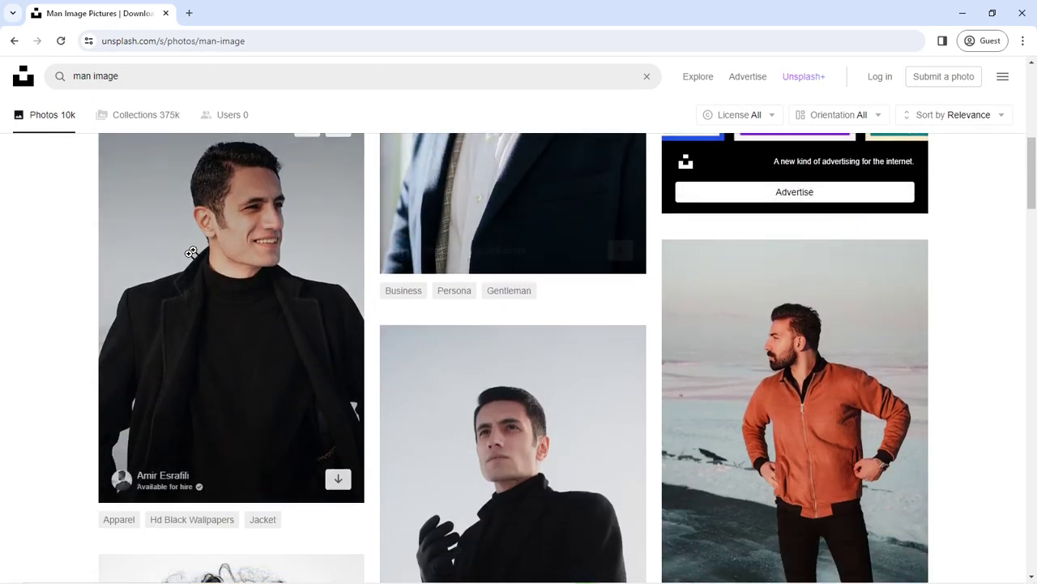
{"action": "scroll", "coordinate": [821, 274], "scroll_direction": "down", "scroll_amount": 2}
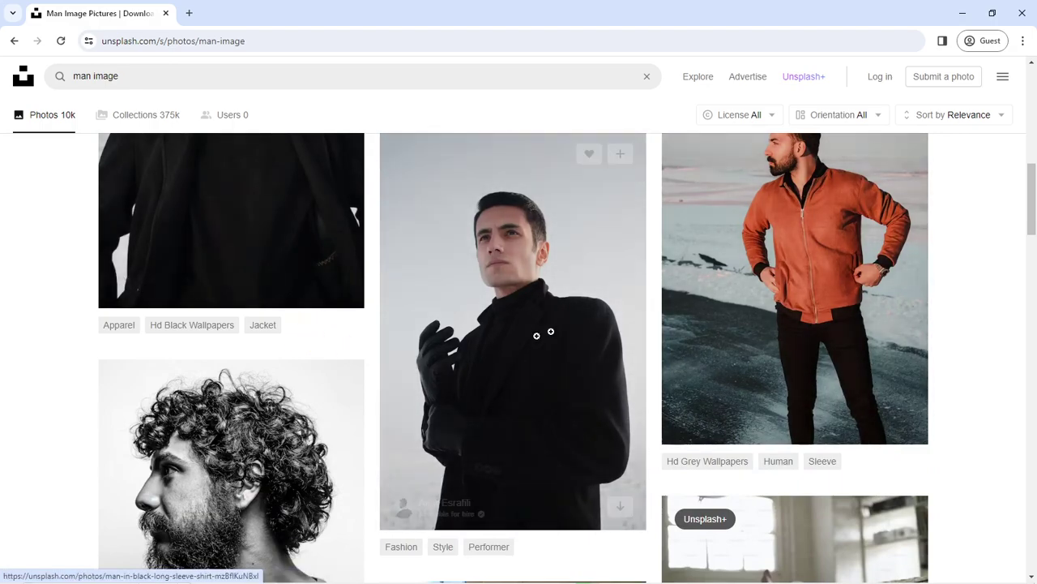
{"action": "scroll", "coordinate": [379, 357], "scroll_direction": "up", "scroll_amount": 2}
{"action": "scroll", "coordinate": [437, 308], "scroll_direction": "down", "scroll_amount": 3}
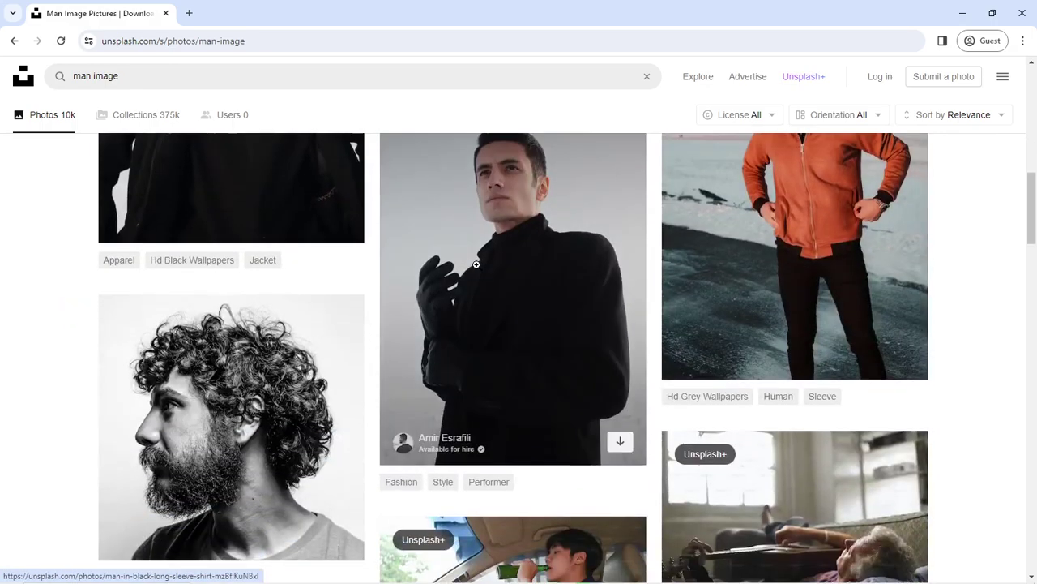
{"action": "left_click", "coordinate": [481, 262]}
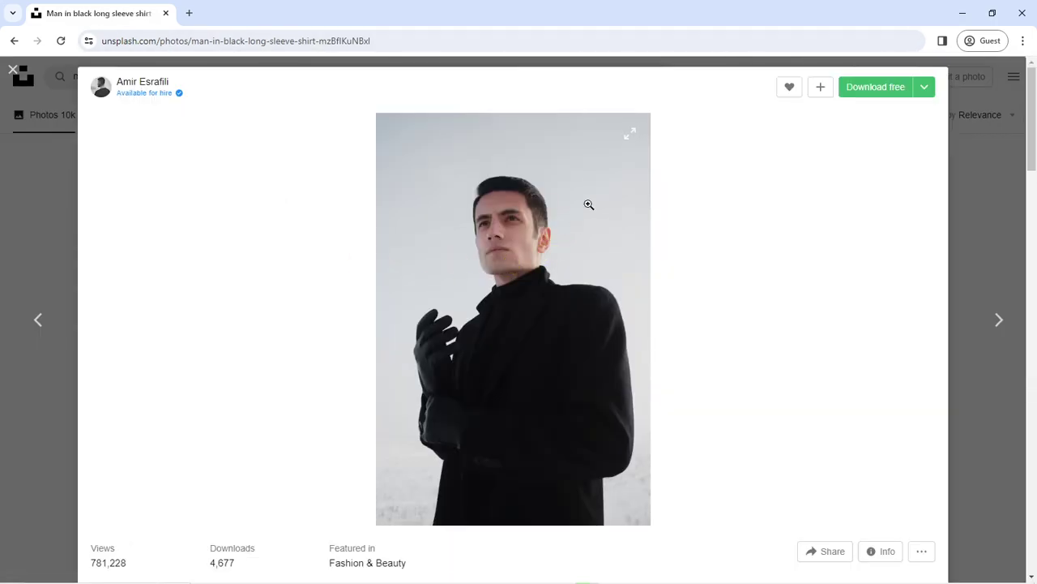
Save the Large 2400 x 3600 photo to the Desktop and minimize Chrome
{"action": "left_click", "coordinate": [925, 87]}
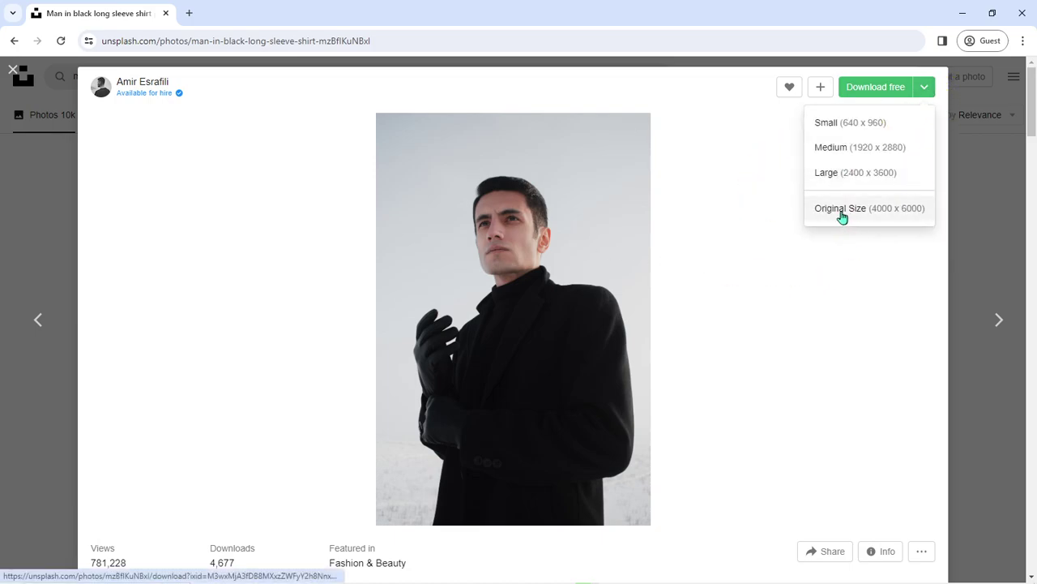
{"action": "left_click", "coordinate": [860, 176]}
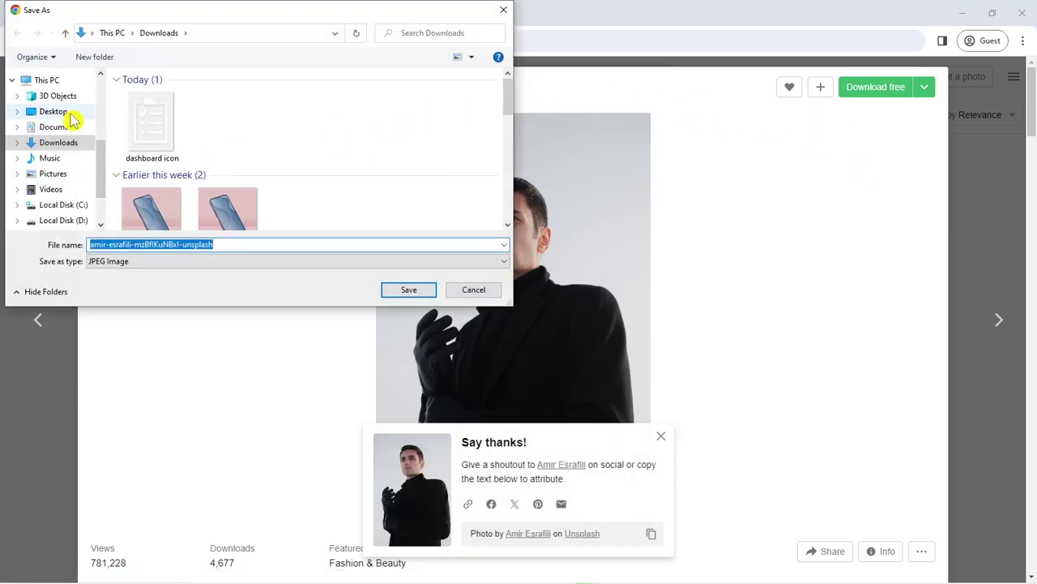
{"action": "left_click", "coordinate": [58, 113]}
{"action": "left_click", "coordinate": [413, 292]}
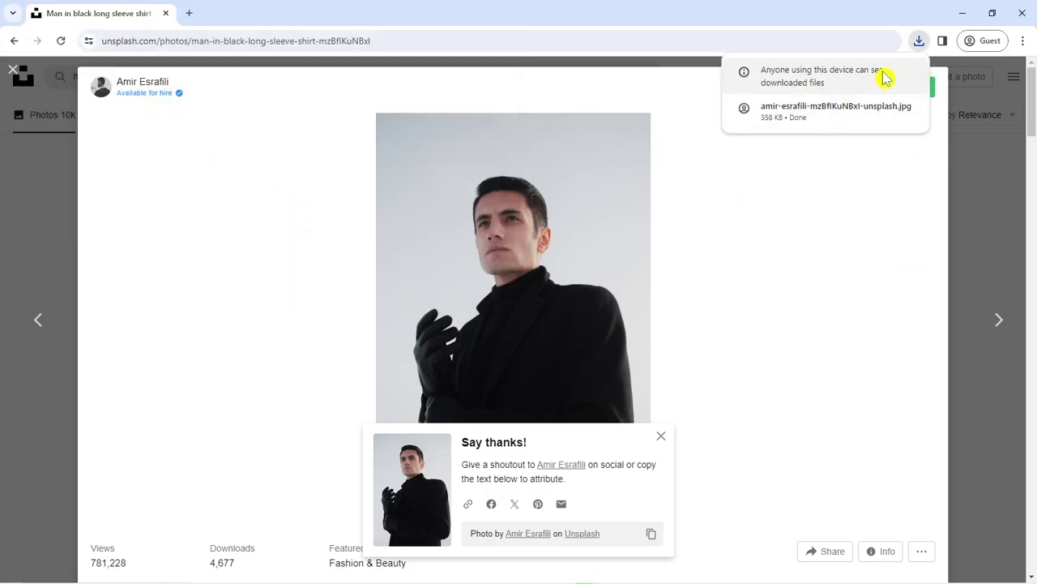
{"action": "left_click", "coordinate": [960, 12]}
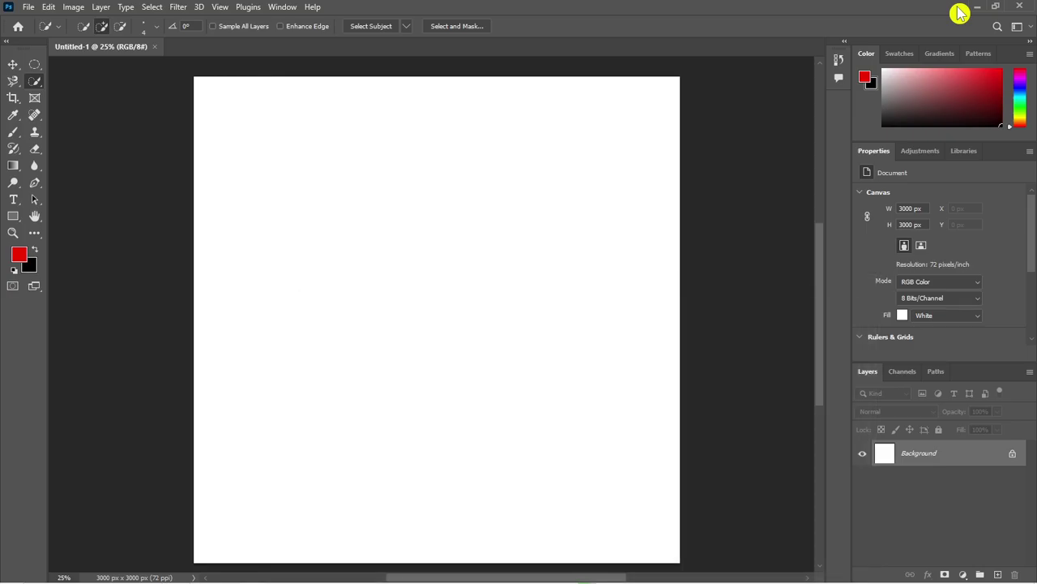
Preview the downloaded JPG in Photos, then drag it into Photoshop as a new document
{"action": "left_click", "coordinate": [977, 6]}
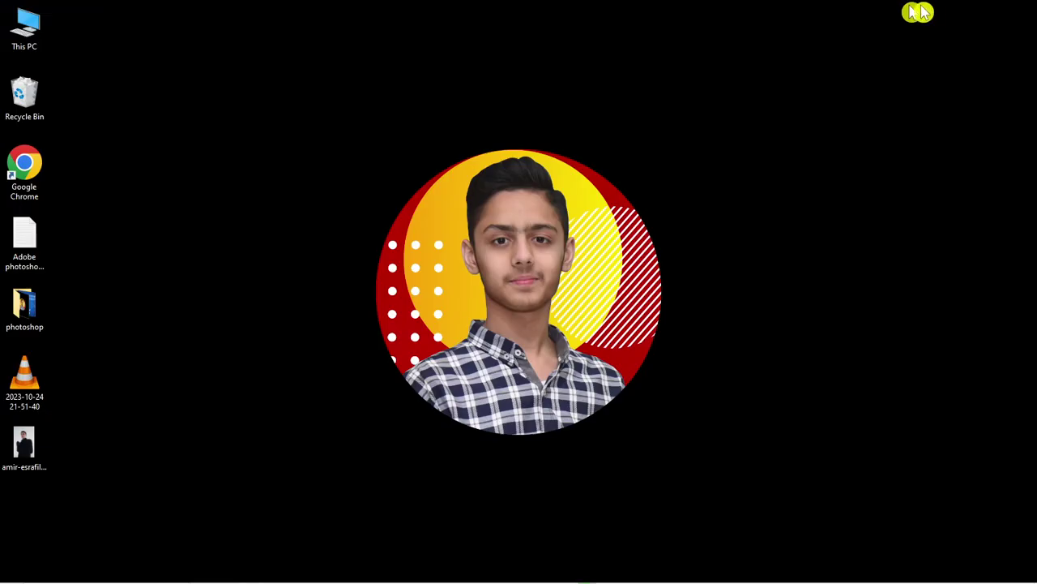
{"action": "double_click", "coordinate": [39, 448]}
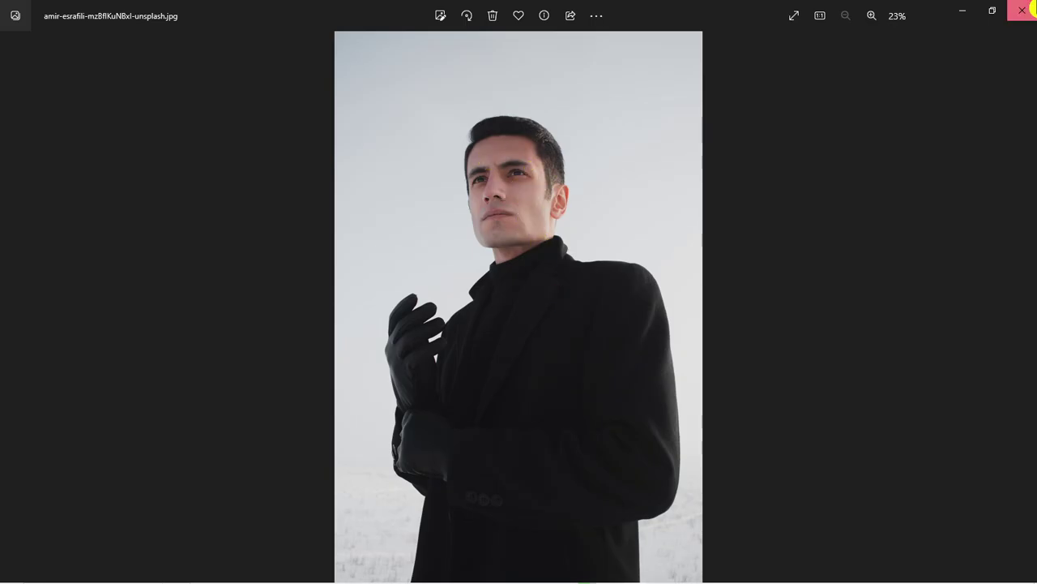
{"action": "left_click", "coordinate": [1022, 9]}
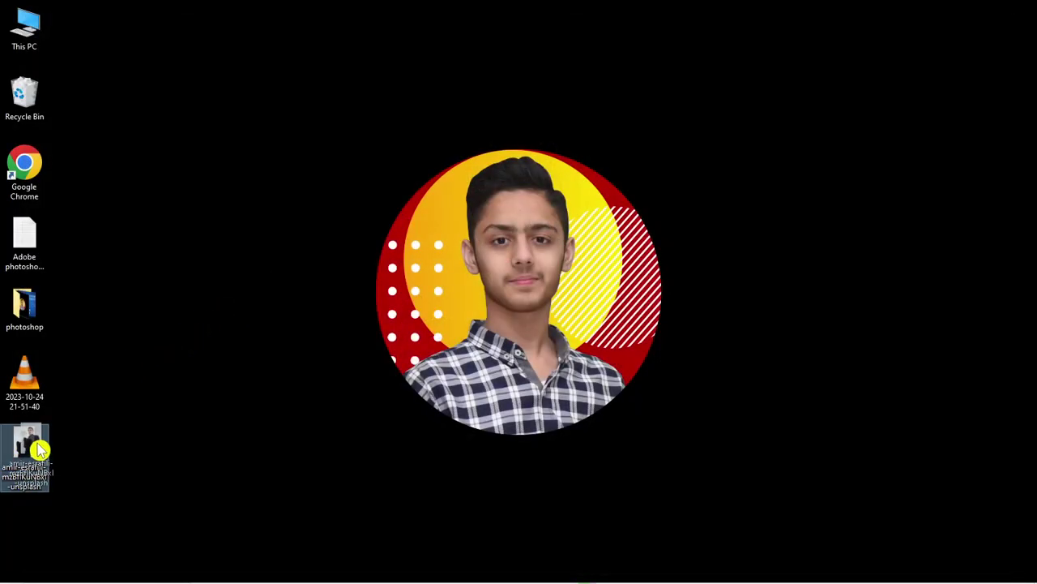
{"action": "mouse_move", "coordinate": [37, 448]}
{"action": "left_mouse_down"}
{"action": "mouse_move", "coordinate": [205, 441]}
{"action": "mouse_move", "coordinate": [258, 575]}
{"action": "mouse_move", "coordinate": [367, 232]}
{"action": "mouse_move", "coordinate": [355, 239]}
{"action": "mouse_move", "coordinate": [355, 280]}
{"action": "mouse_move", "coordinate": [363, 273]}
{"action": "mouse_move", "coordinate": [347, 240]}
{"action": "mouse_move", "coordinate": [331, 7]}
{"action": "mouse_move", "coordinate": [340, 28]}
{"action": "left_mouse_up"}
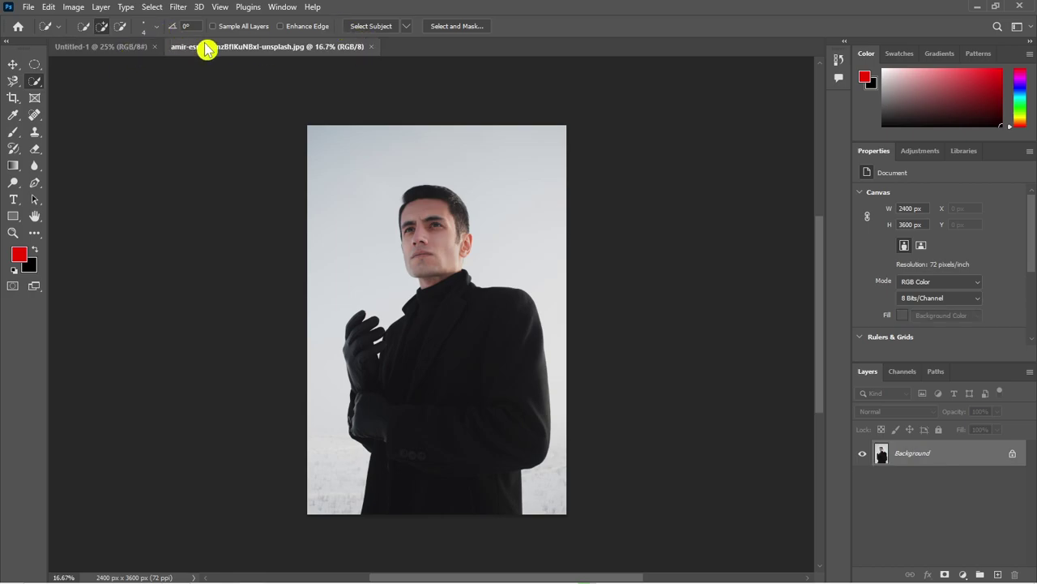
Switch between the Untitled-1 and portrait tabs, ending on the portrait and scroll-zooming it
{"action": "left_click", "coordinate": [136, 47]}
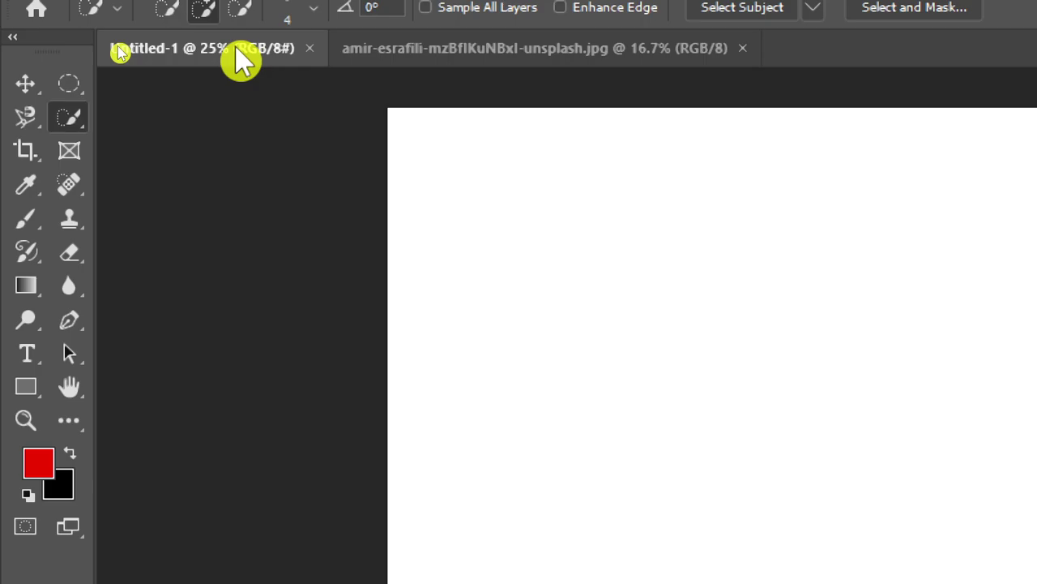
{"action": "left_click", "coordinate": [363, 48]}
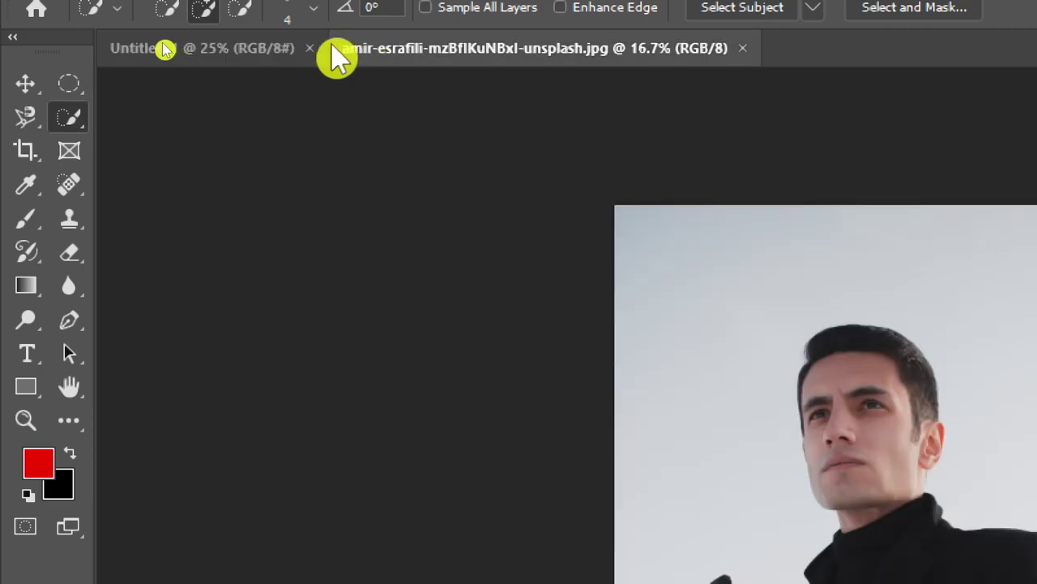
{"action": "left_click", "coordinate": [225, 42]}
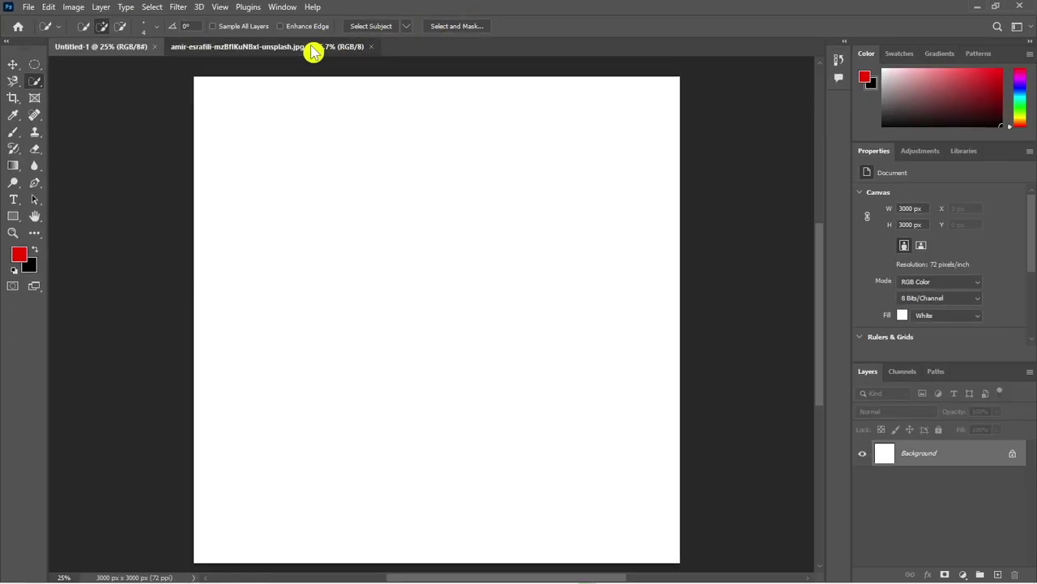
{"action": "left_click", "coordinate": [313, 50]}
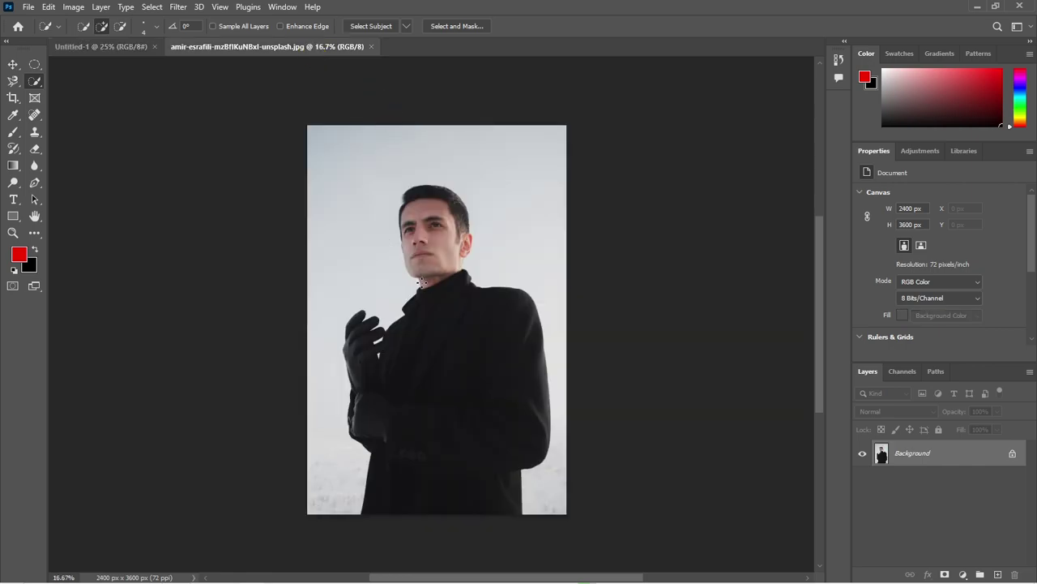
{"action": "key", "text": "super"}
{"action": "key", "text": "super"}
{"action": "scroll", "coordinate": [433, 317], "scroll_direction": "up", "scroll_amount": 1}
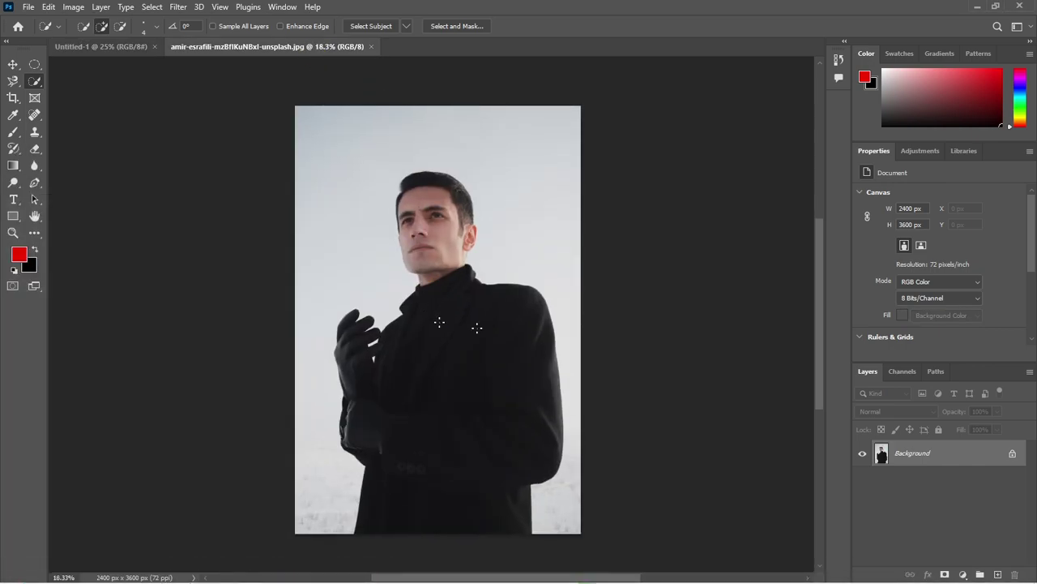
{"action": "scroll", "coordinate": [436, 393], "scroll_direction": "up", "scroll_amount": 1}
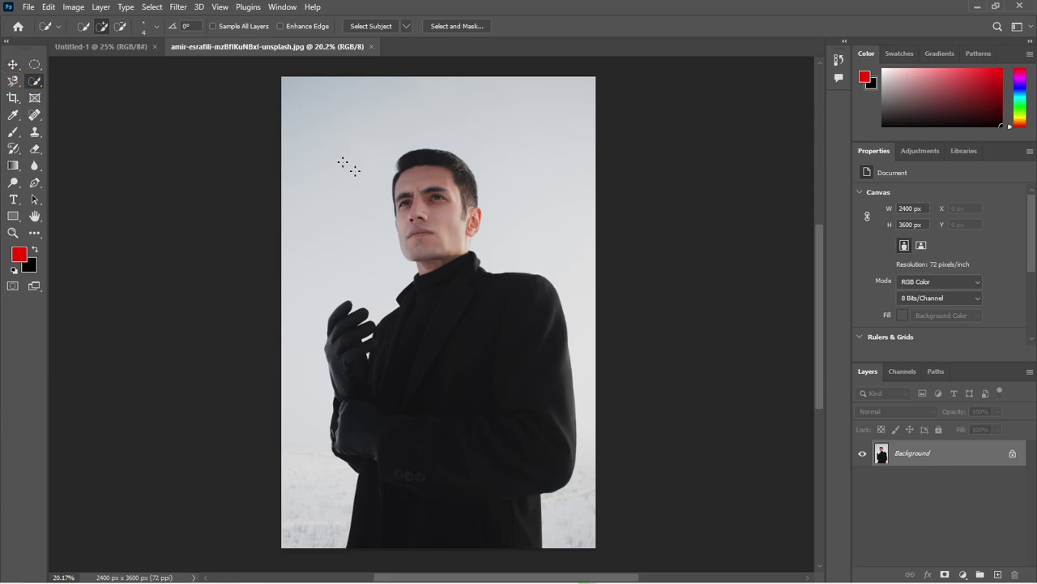
{"action": "right_click", "coordinate": [35, 83]}
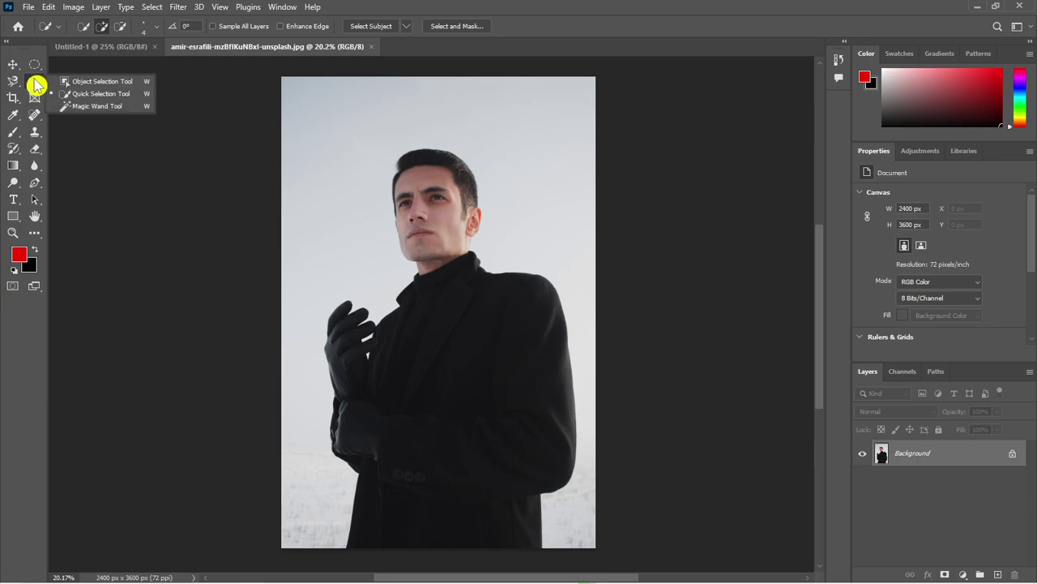
{"action": "left_click", "coordinate": [70, 86]}
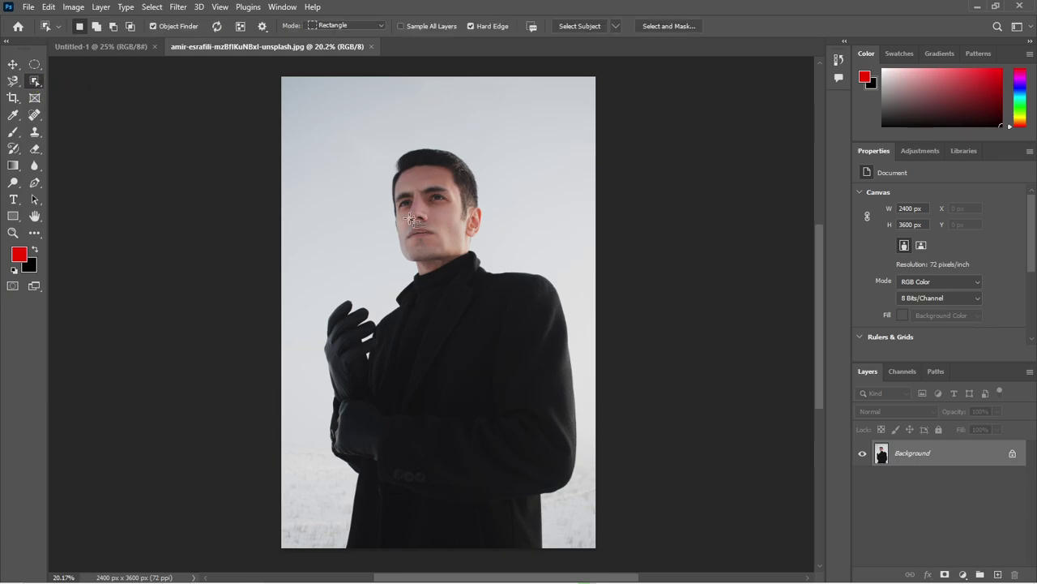
{"action": "right_click", "coordinate": [30, 86]}
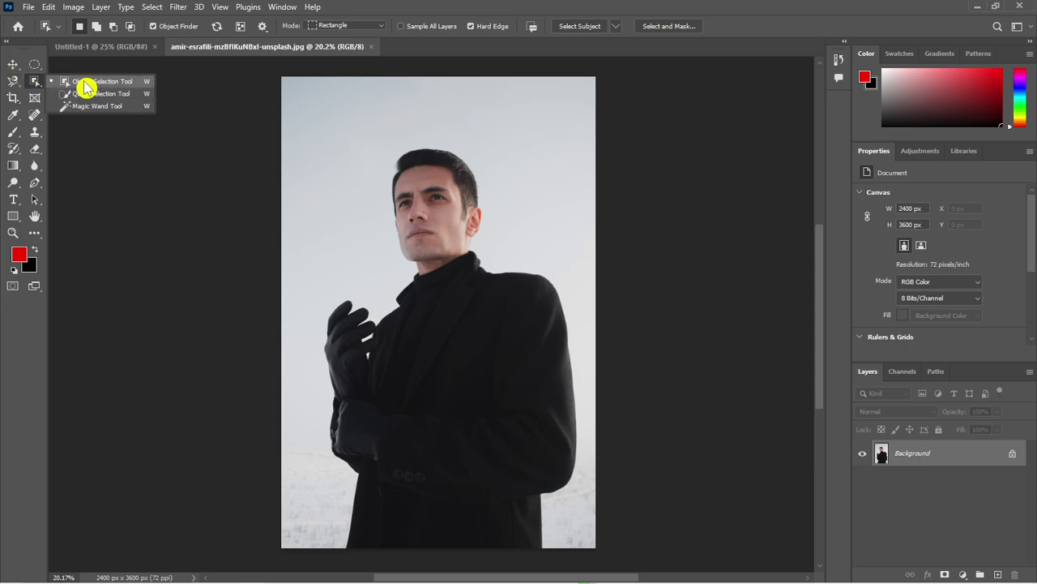
{"action": "left_click", "coordinate": [85, 84]}
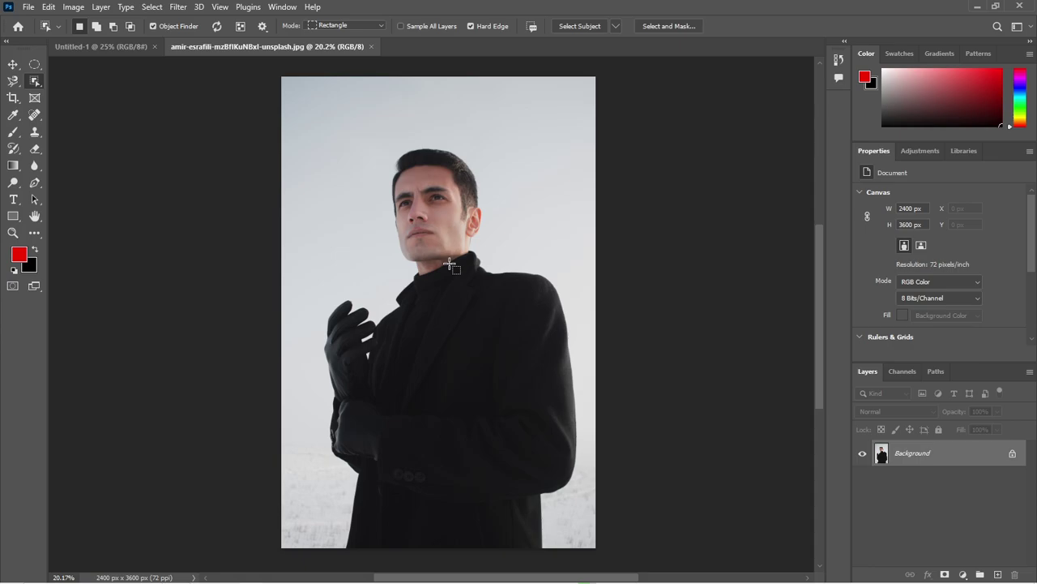
{"action": "mouse_move", "coordinate": [437, 341]}
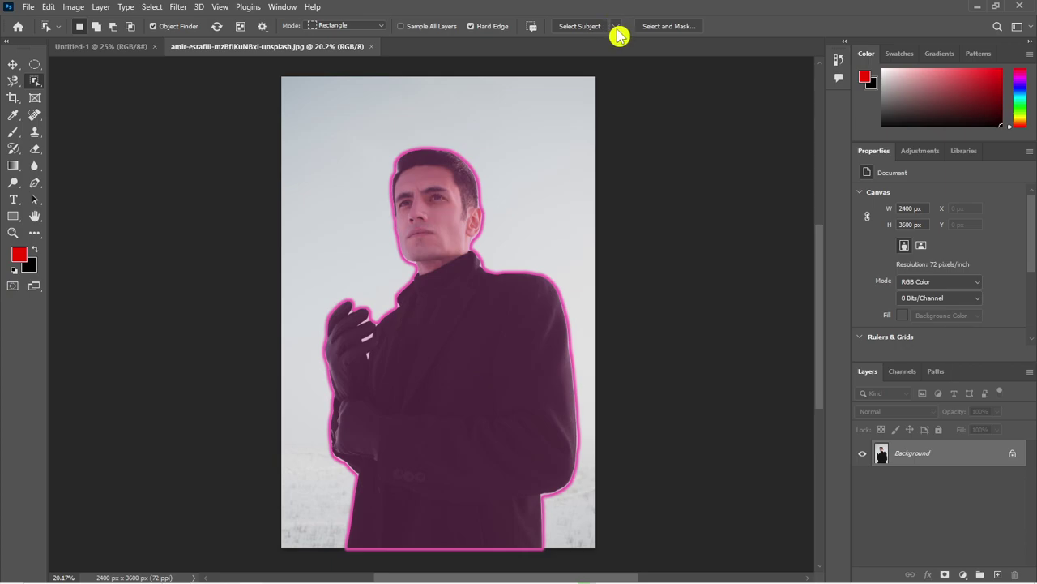
{"action": "left_click", "coordinate": [579, 28]}
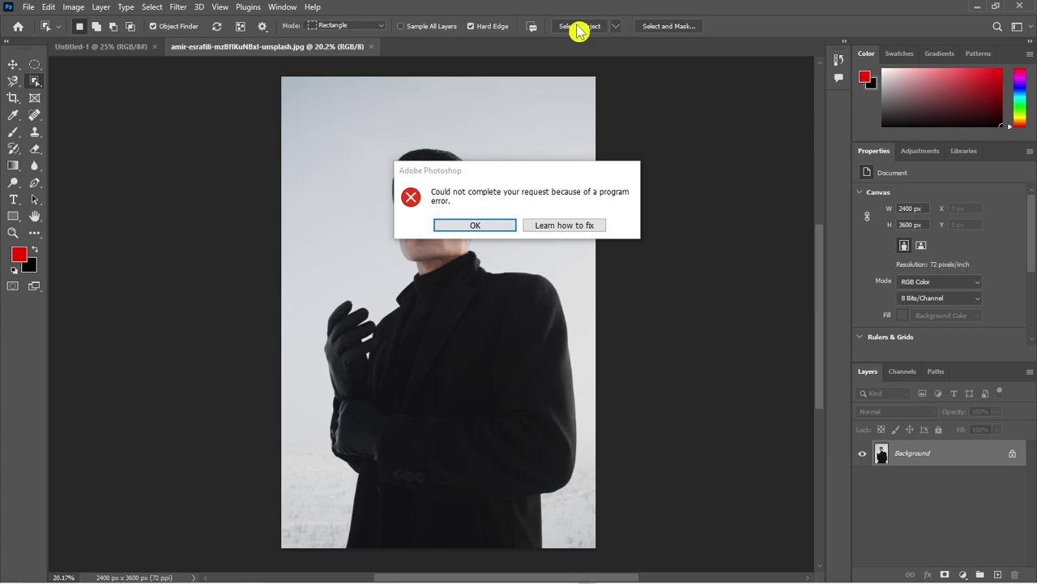
{"action": "left_click", "coordinate": [478, 225]}
{"action": "left_click", "coordinate": [13, 65]}
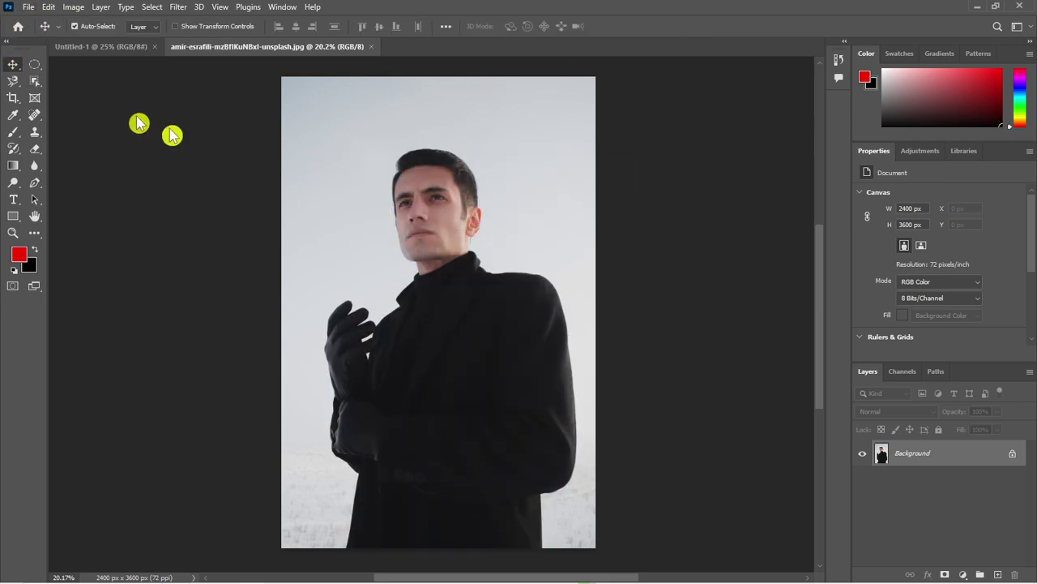
Pick the Object Selection tool, then the Move tool (V), and open the Select menu
{"action": "left_click", "coordinate": [34, 82]}
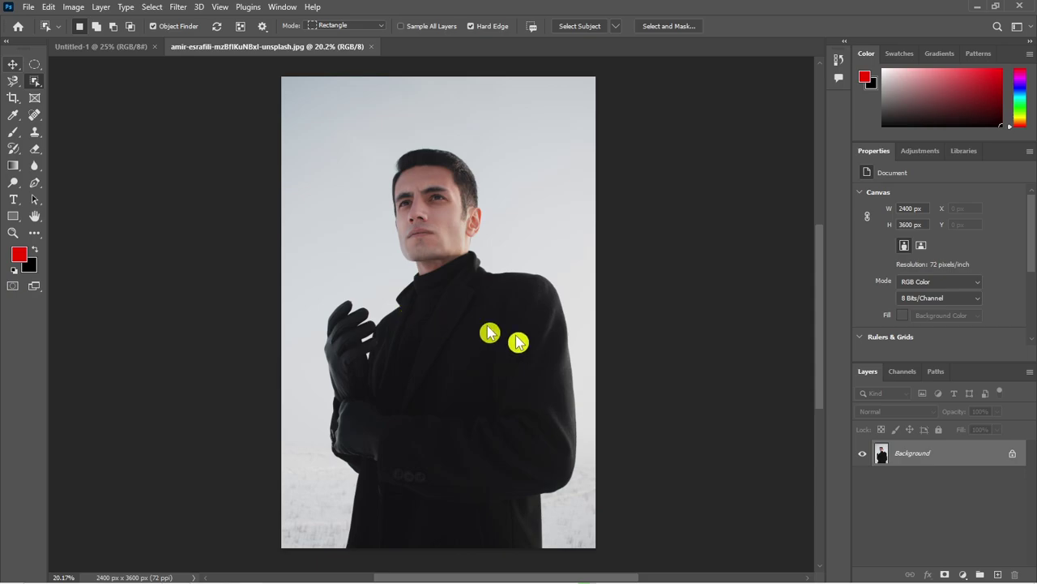
{"action": "key", "text": "v"}
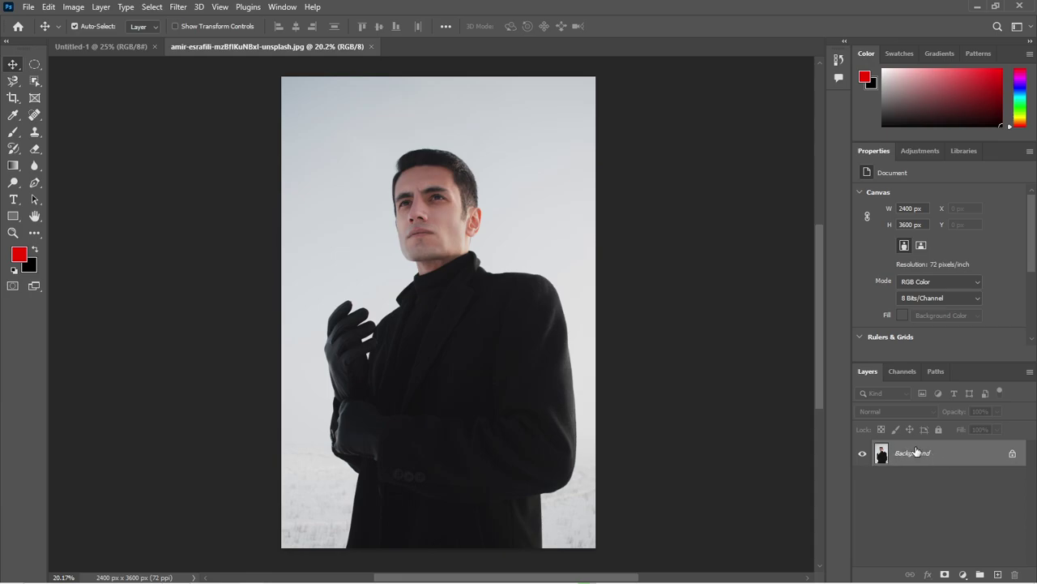
{"action": "left_click", "coordinate": [958, 489]}
{"action": "left_click", "coordinate": [154, 8]}
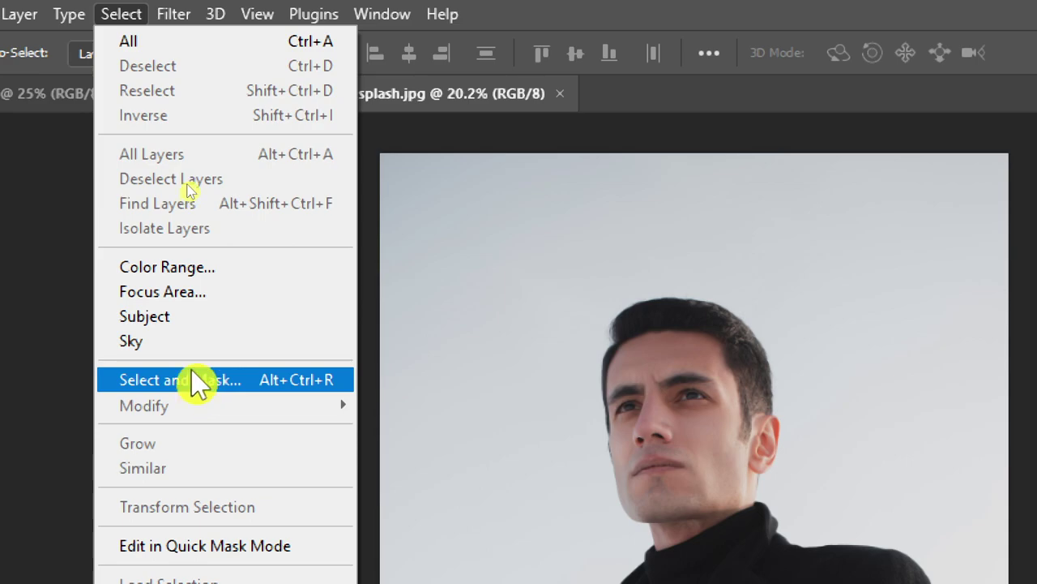
Select the man in the black coat with Select > Subject
{"action": "left_click", "coordinate": [174, 317]}
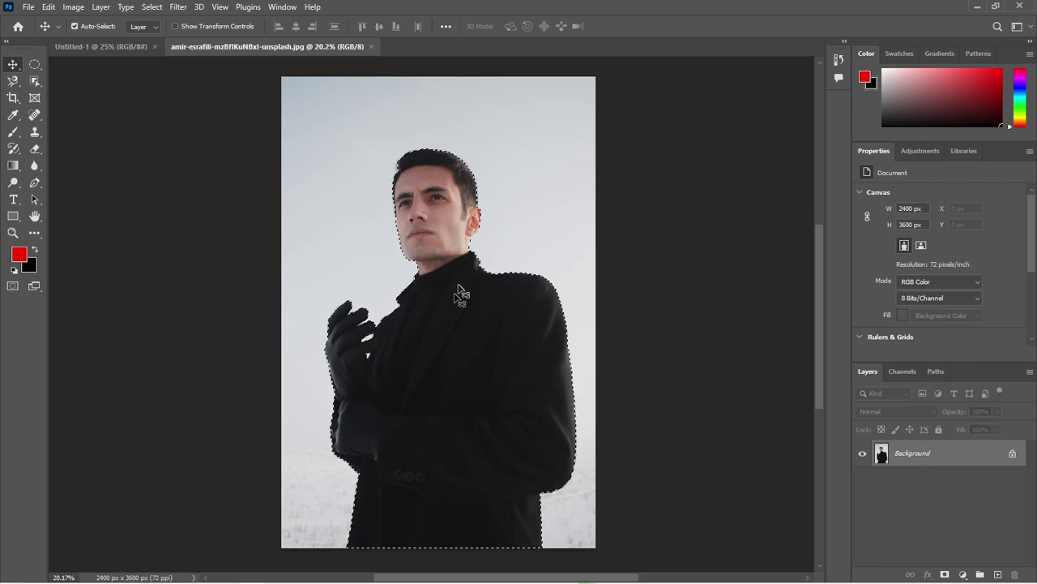
{"action": "left_click", "coordinate": [35, 82]}
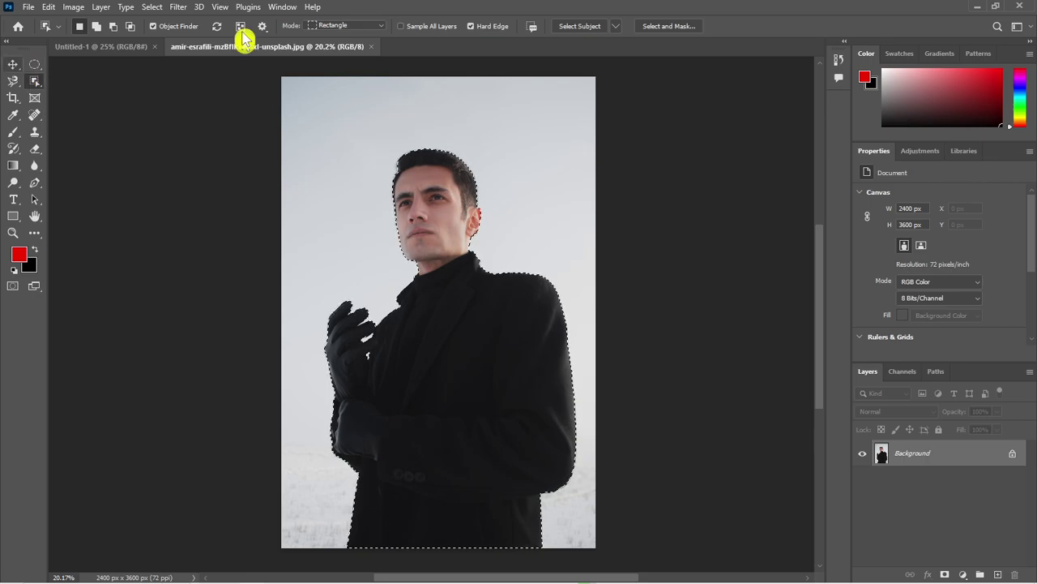
With the Object Selection Tool active, open the right-click menu inside the man's selection
{"action": "key", "text": "v"}
{"action": "left_click", "coordinate": [158, 15]}
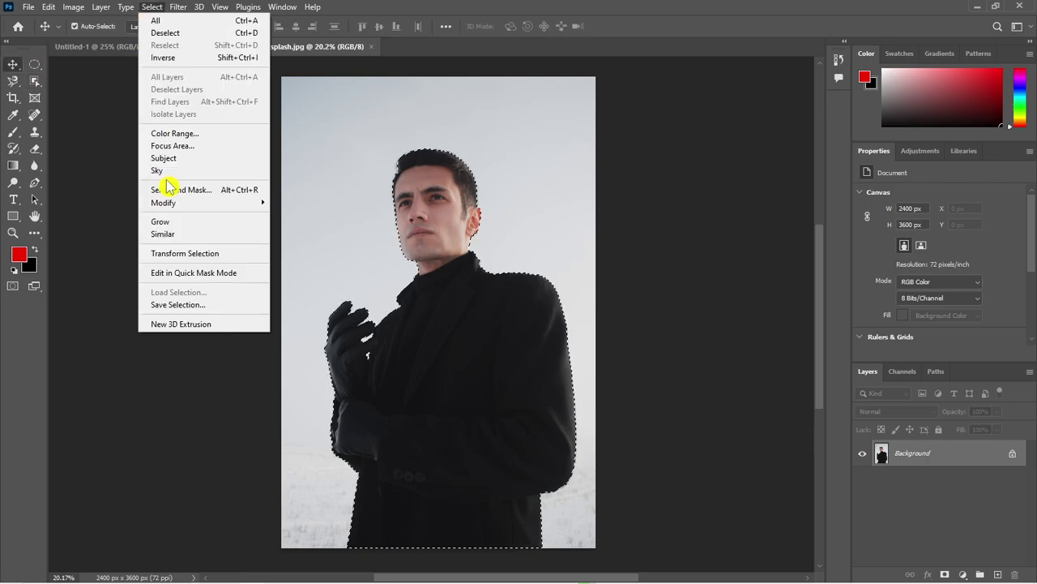
{"action": "left_click", "coordinate": [539, 312]}
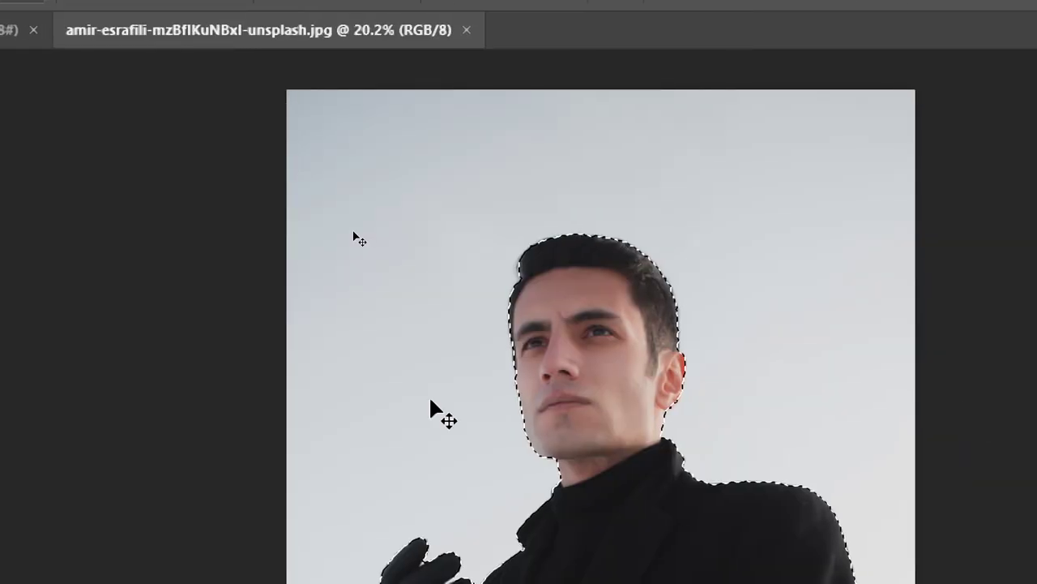
{"action": "left_click", "coordinate": [595, 347]}
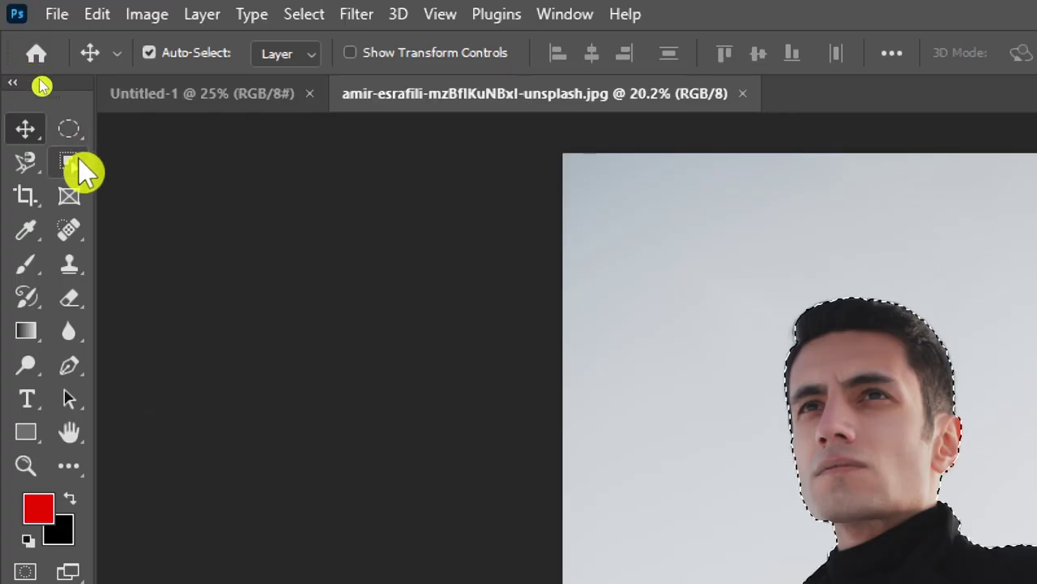
{"action": "left_click", "coordinate": [79, 162]}
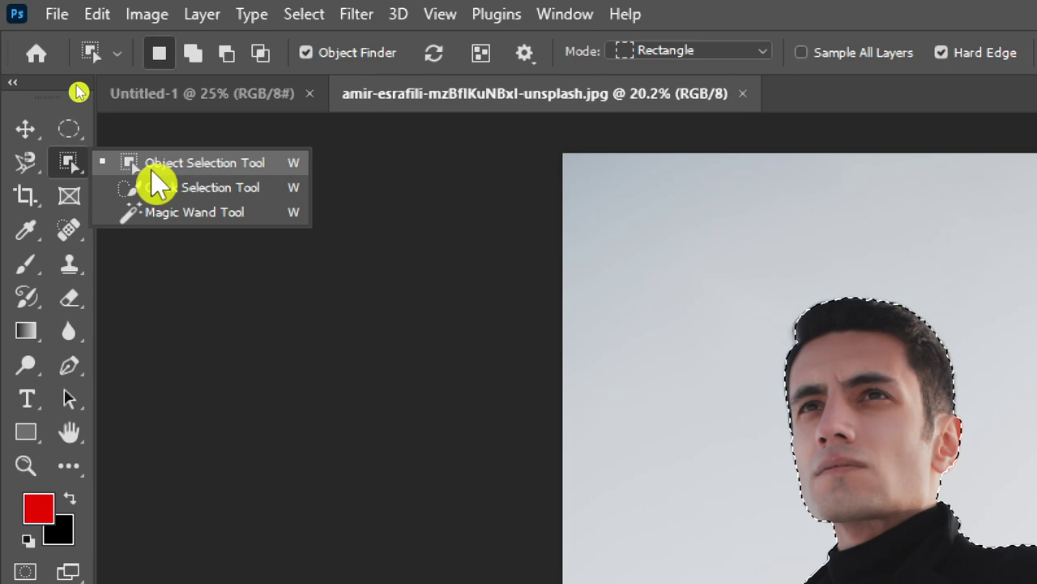
{"action": "left_click", "coordinate": [153, 166]}
{"action": "right_click", "coordinate": [868, 397]}
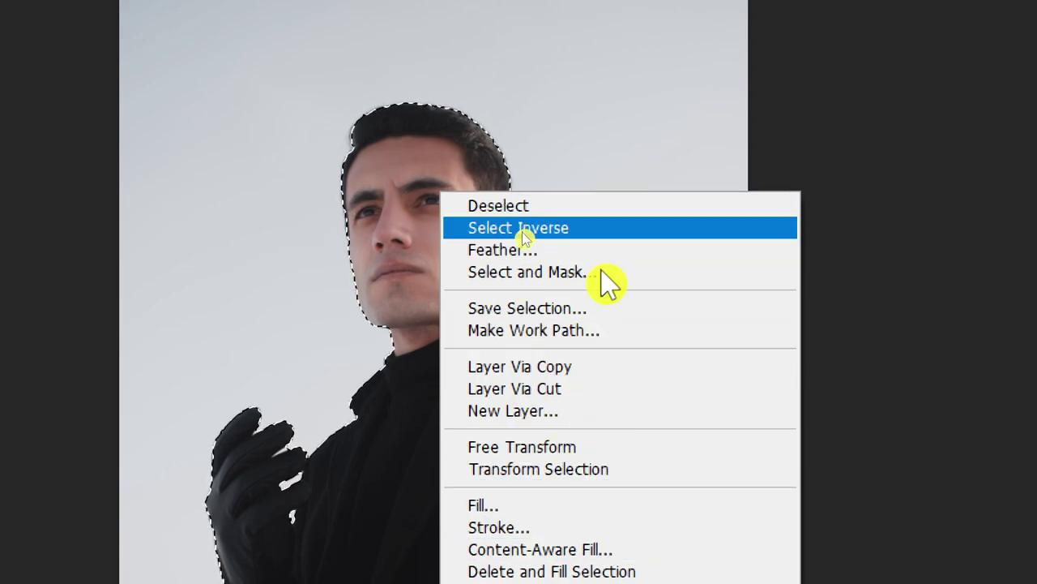
Copy the selected man to Layer 1 via Layer Via Copy, then switch between Background and Layer 1
{"action": "left_click", "coordinate": [551, 366]}
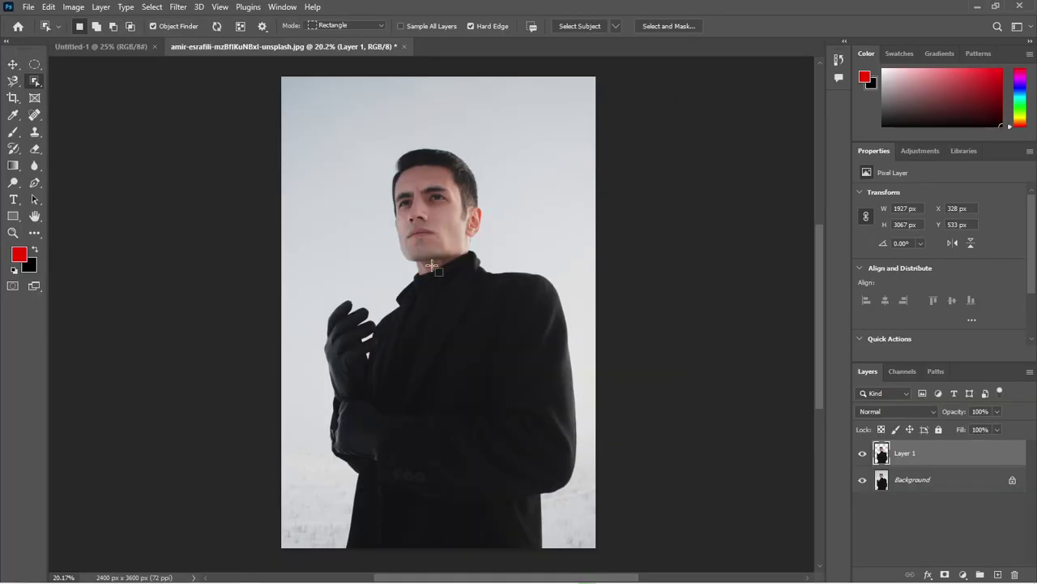
{"action": "left_click", "coordinate": [13, 68]}
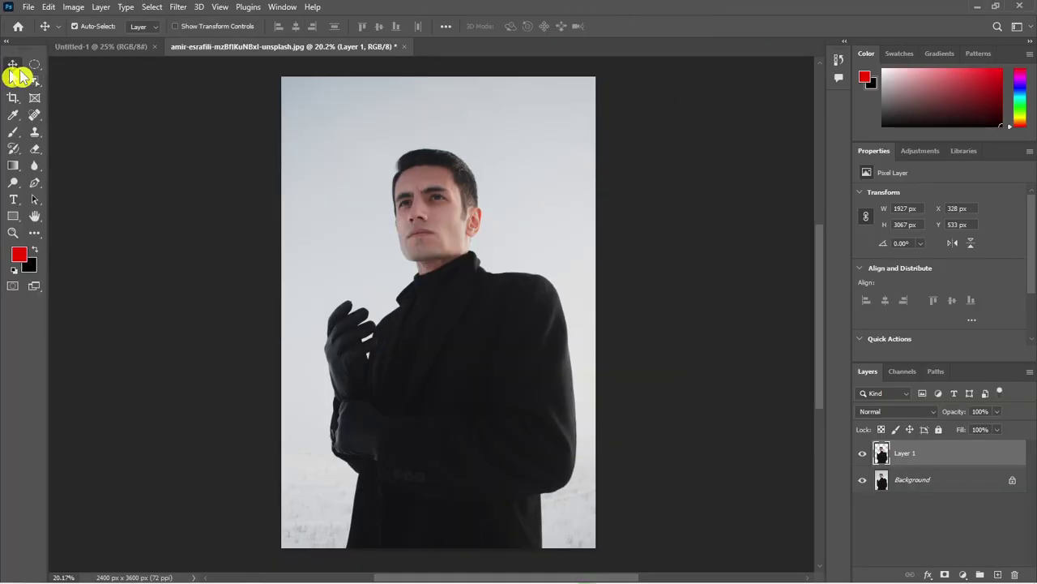
{"action": "left_click", "coordinate": [903, 503]}
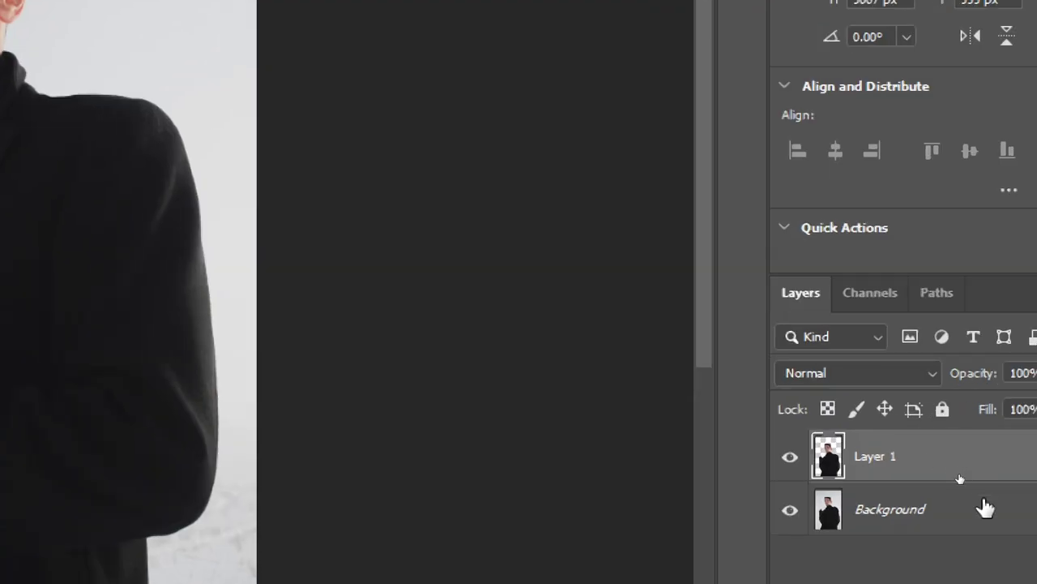
{"action": "left_click", "coordinate": [989, 504]}
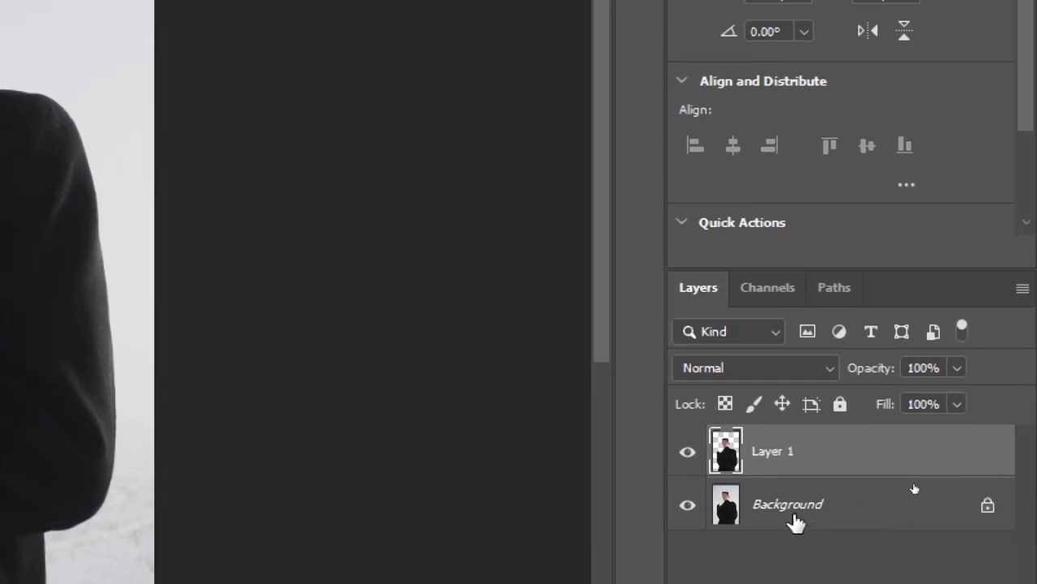
{"action": "left_click", "coordinate": [787, 507]}
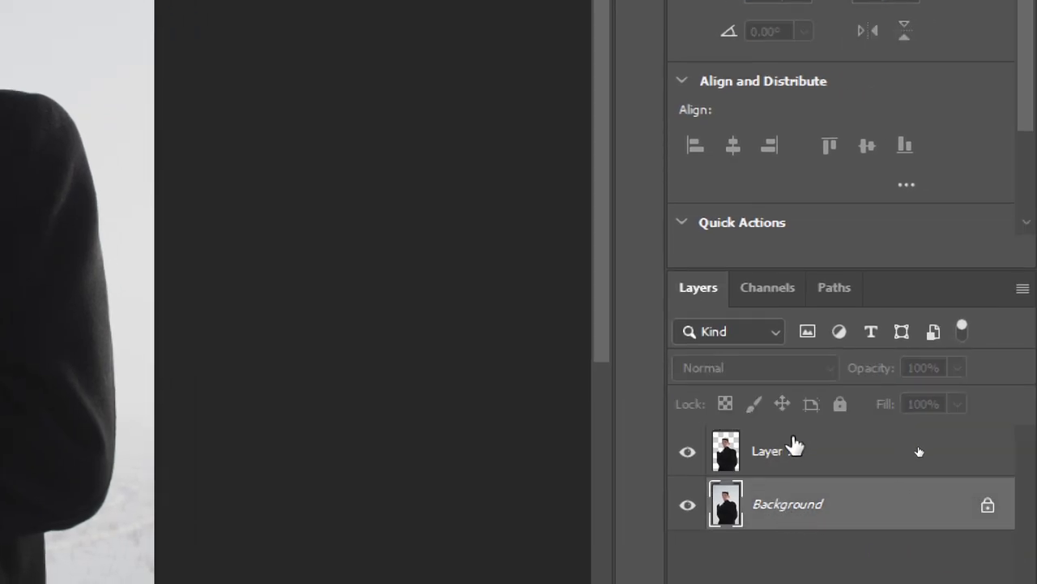
{"action": "left_click", "coordinate": [811, 459]}
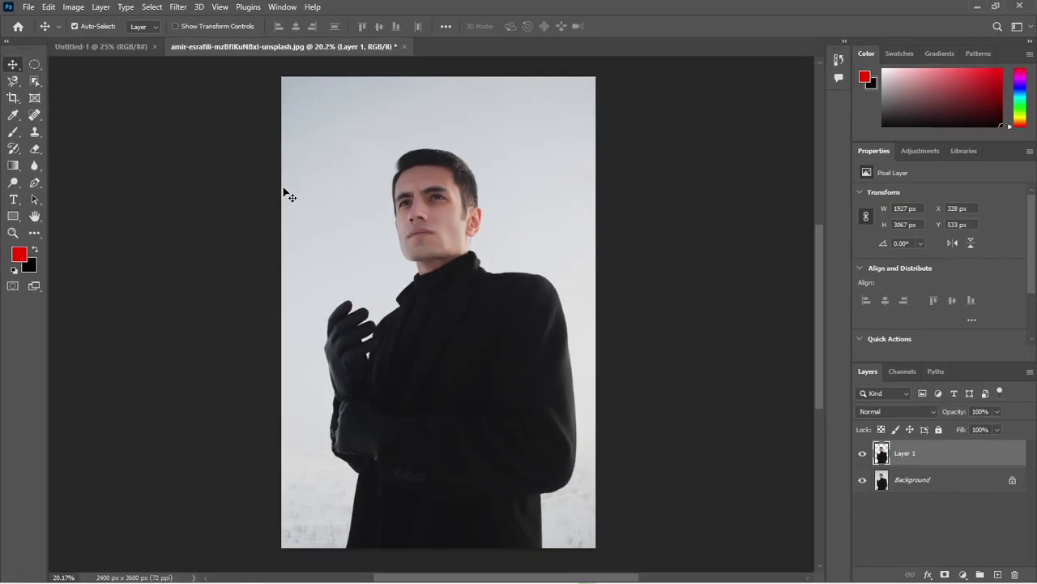
{"action": "left_click", "coordinate": [882, 482]}
{"action": "left_click", "coordinate": [883, 456]}
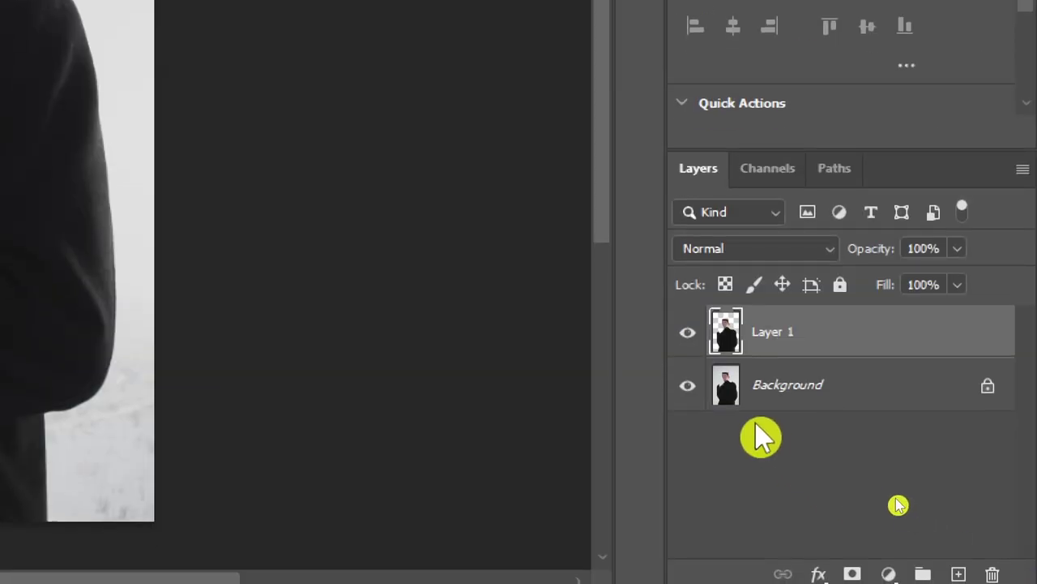
Toggle Background and Layer 1 visibility to check the cut-out, leaving the Background shown
{"action": "left_click", "coordinate": [688, 386]}
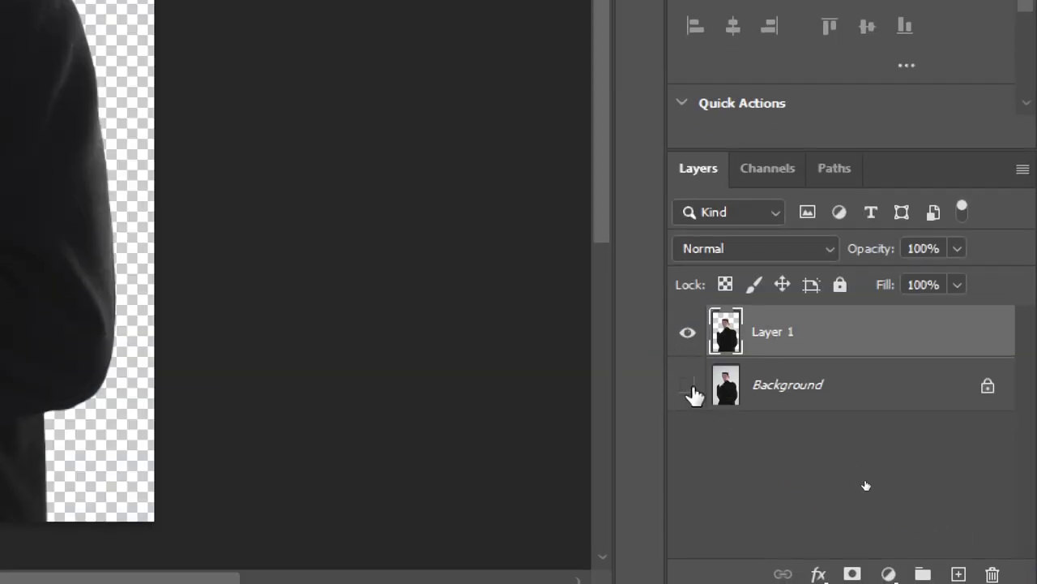
{"action": "left_click", "coordinate": [689, 332]}
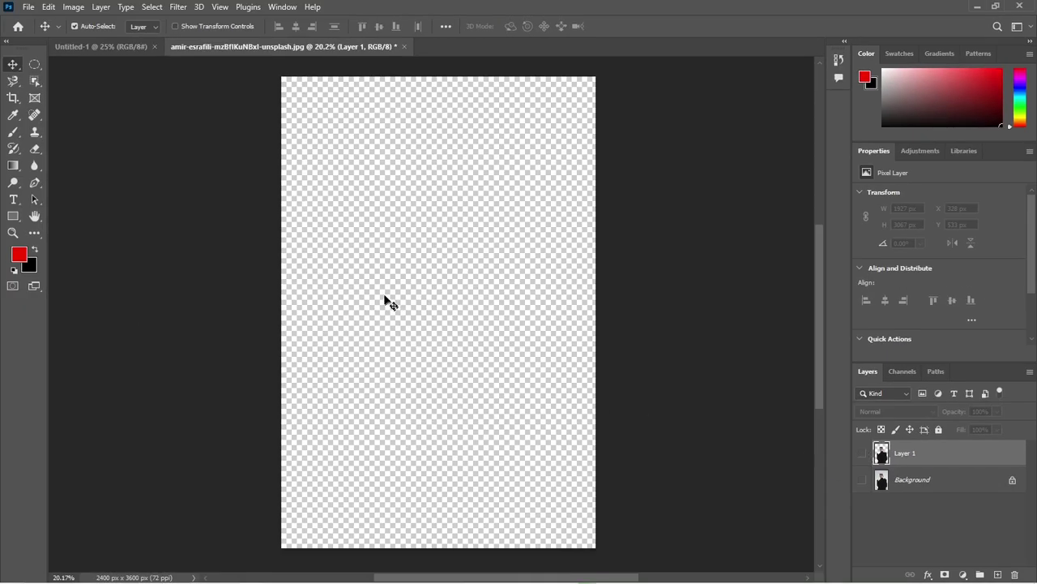
{"action": "left_click", "coordinate": [861, 481]}
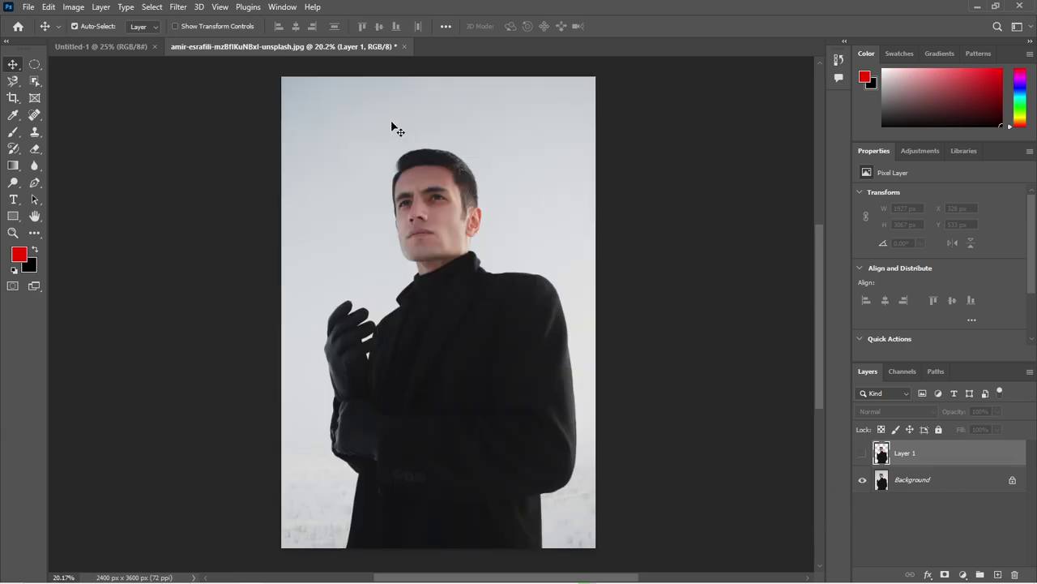
{"action": "left_click", "coordinate": [862, 453]}
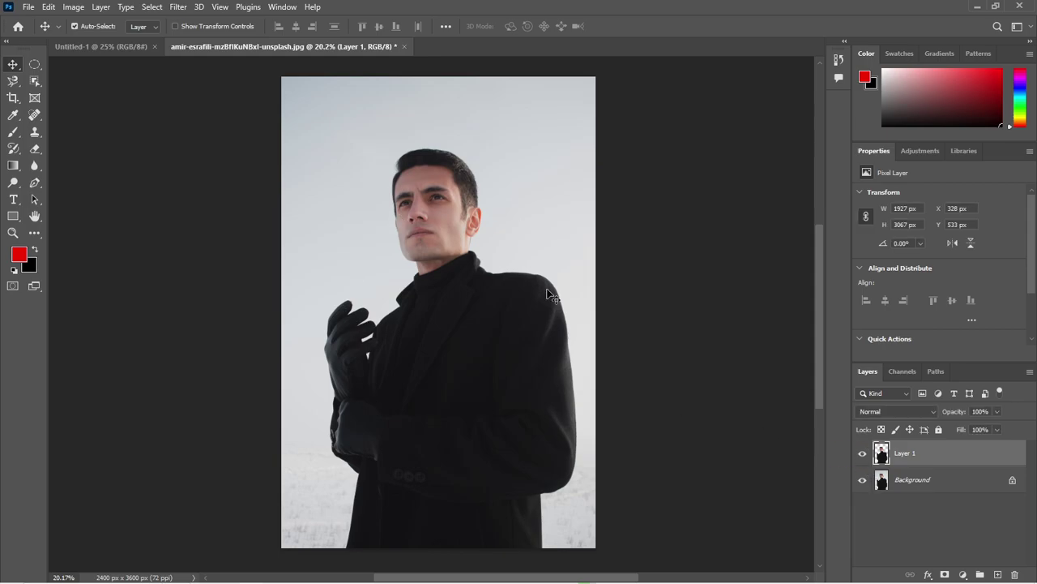
{"action": "left_click", "coordinate": [862, 480]}
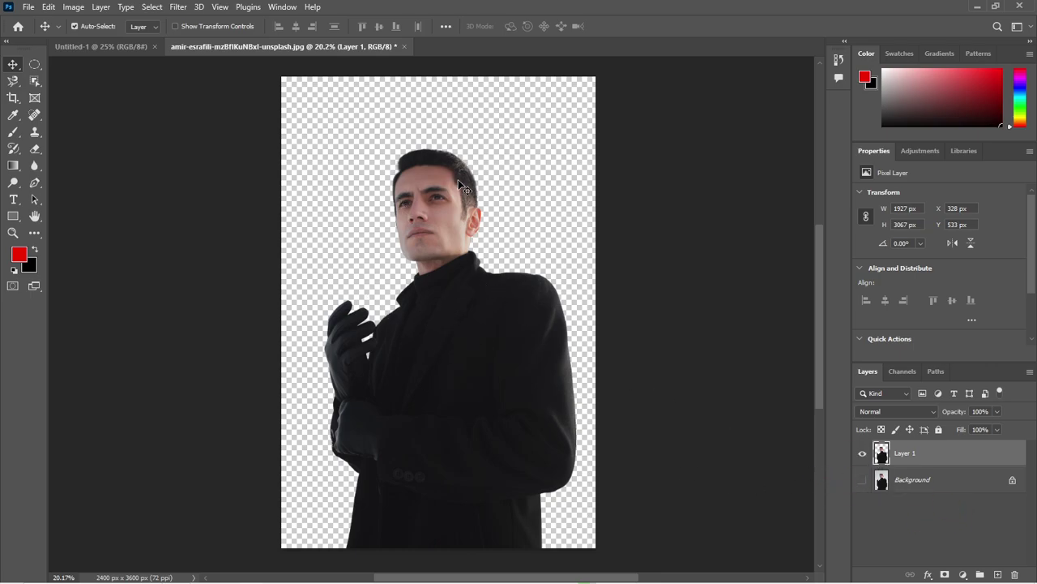
{"action": "left_click", "coordinate": [902, 548]}
{"action": "left_click", "coordinate": [864, 482]}
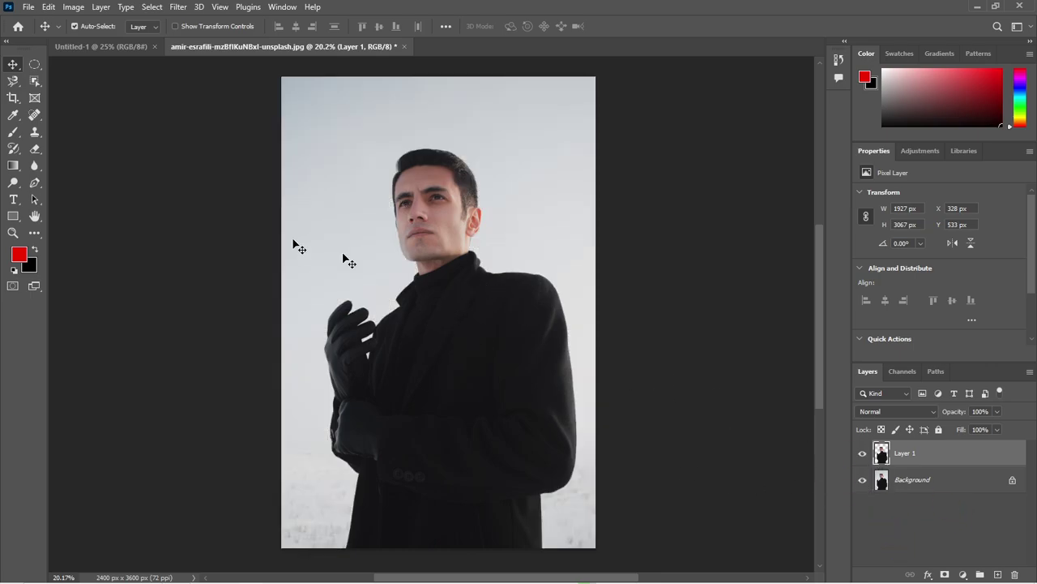
{"action": "left_click", "coordinate": [33, 91]}
{"action": "right_click", "coordinate": [32, 91]}
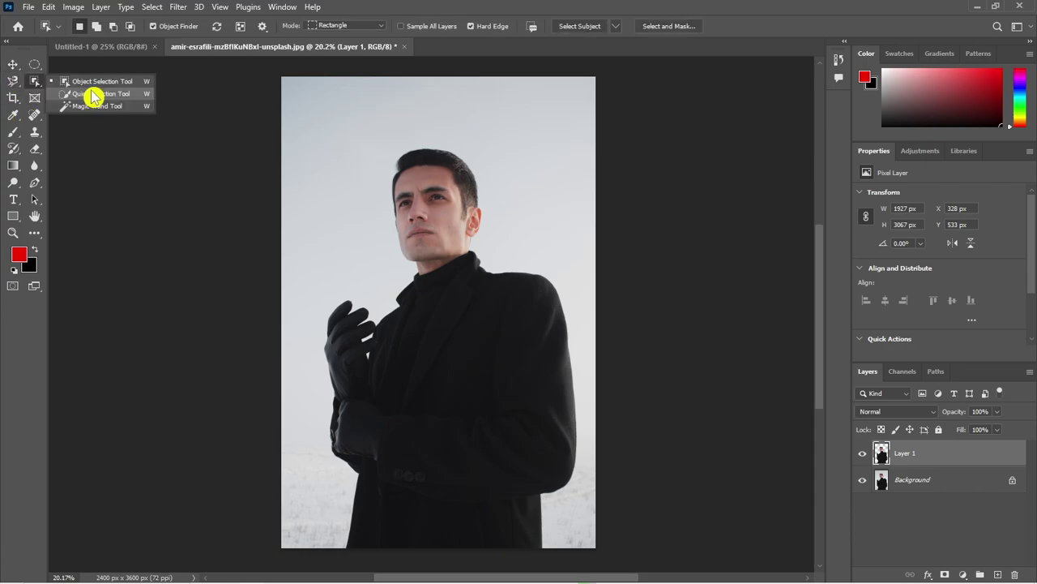
{"action": "key", "text": "v"}
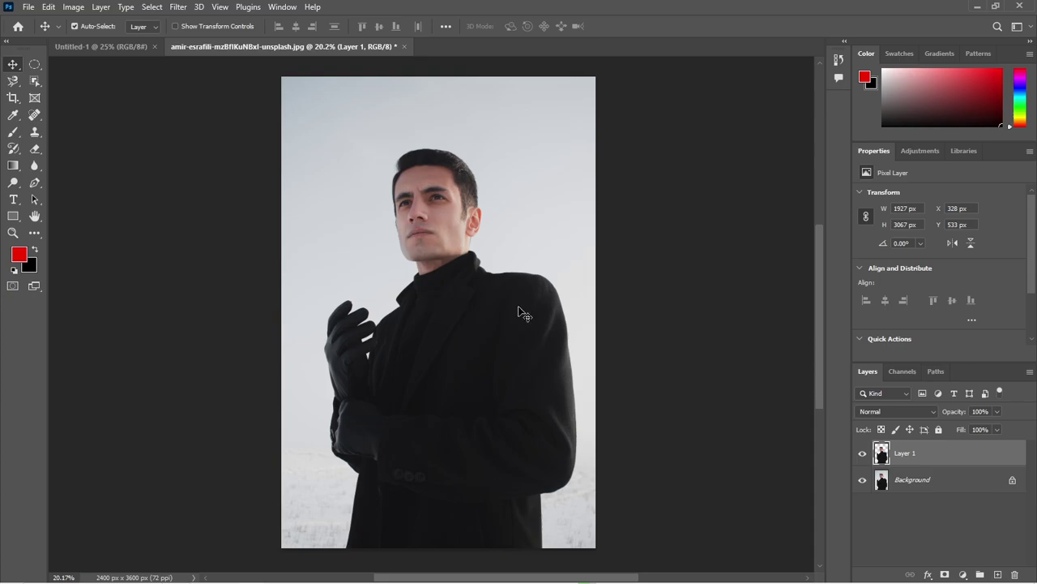
Drag Layer 1's man slightly right, to X 337 px, Y 533 px
{"action": "left_click", "coordinate": [465, 69]}
{"action": "left_click", "coordinate": [152, 7]}
{"action": "left_click", "coordinate": [334, 217]}
{"action": "left_click", "coordinate": [153, 8]}
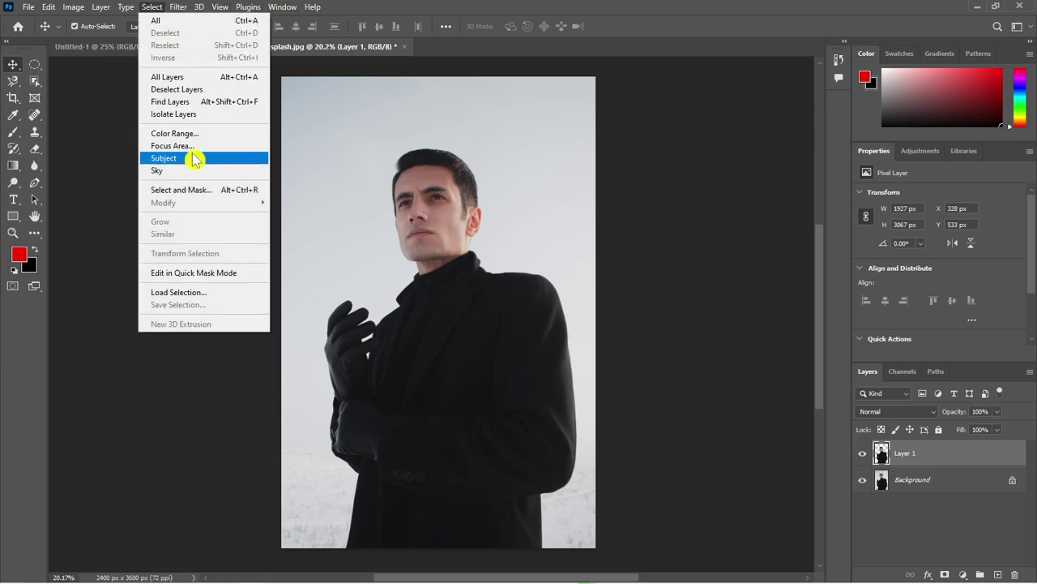
{"action": "left_click", "coordinate": [511, 293]}
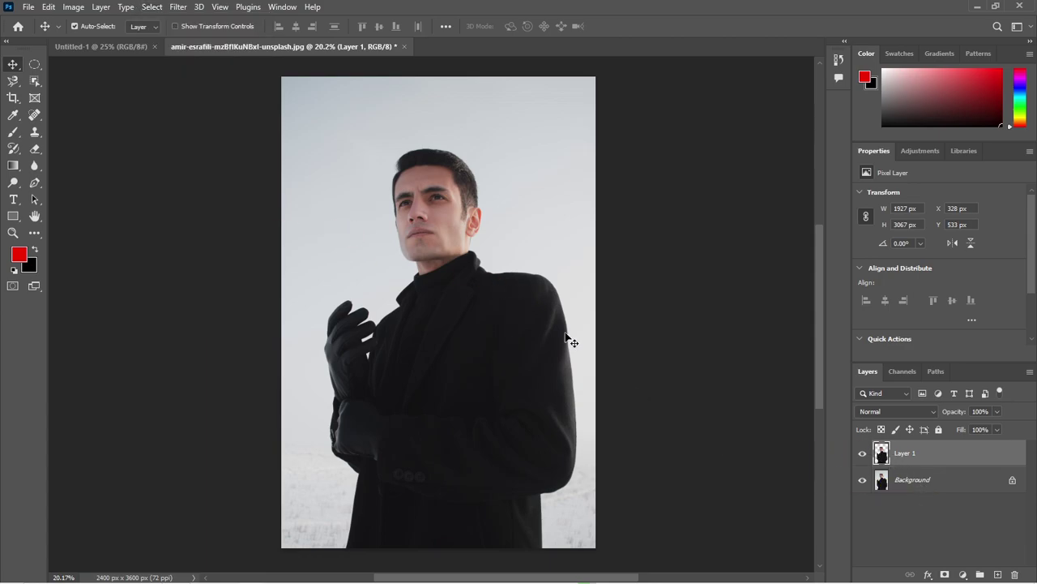
{"action": "mouse_move", "coordinate": [481, 372]}
{"action": "left_mouse_down"}
{"action": "mouse_move", "coordinate": [561, 323]}
{"action": "mouse_move", "coordinate": [435, 354]}
{"action": "mouse_move", "coordinate": [406, 343]}
{"action": "mouse_move", "coordinate": [467, 369]}
{"action": "mouse_move", "coordinate": [472, 353]}
{"action": "left_mouse_up"}
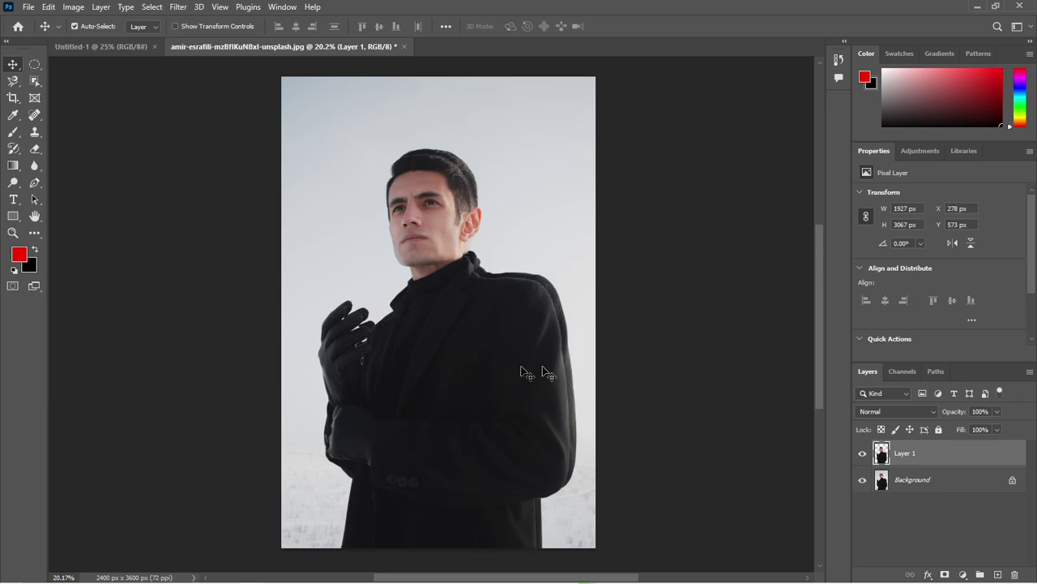
{"action": "left_click_drag", "start_coordinate": [459, 351], "coordinate": [462, 338]}
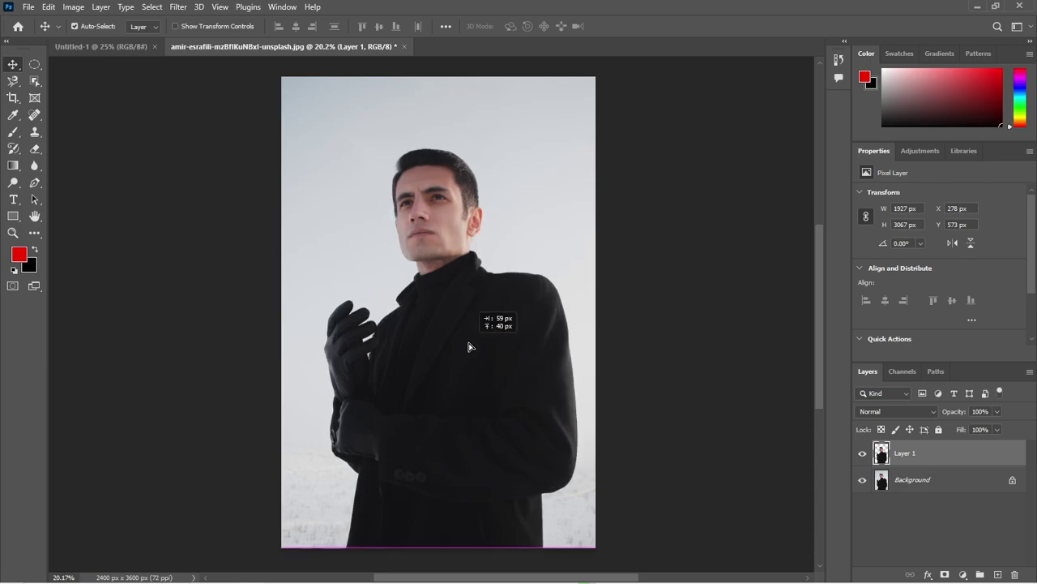
{"action": "left_click_drag", "start_coordinate": [462, 341], "coordinate": [471, 345]}
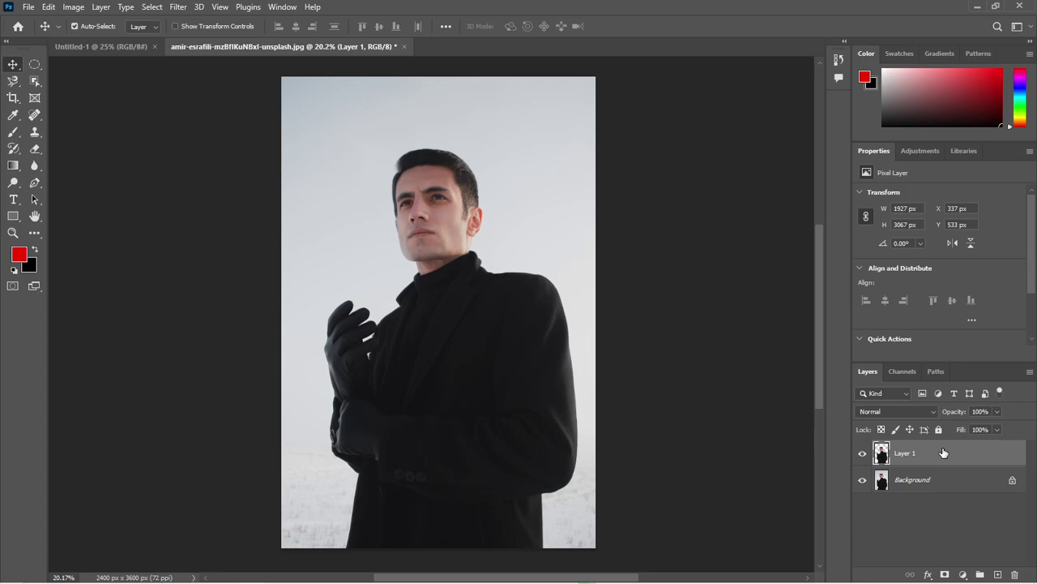
Delete Layer 1, then try dragging the locked Background and cancel the conversion warning
{"action": "left_click", "coordinate": [1015, 575]}
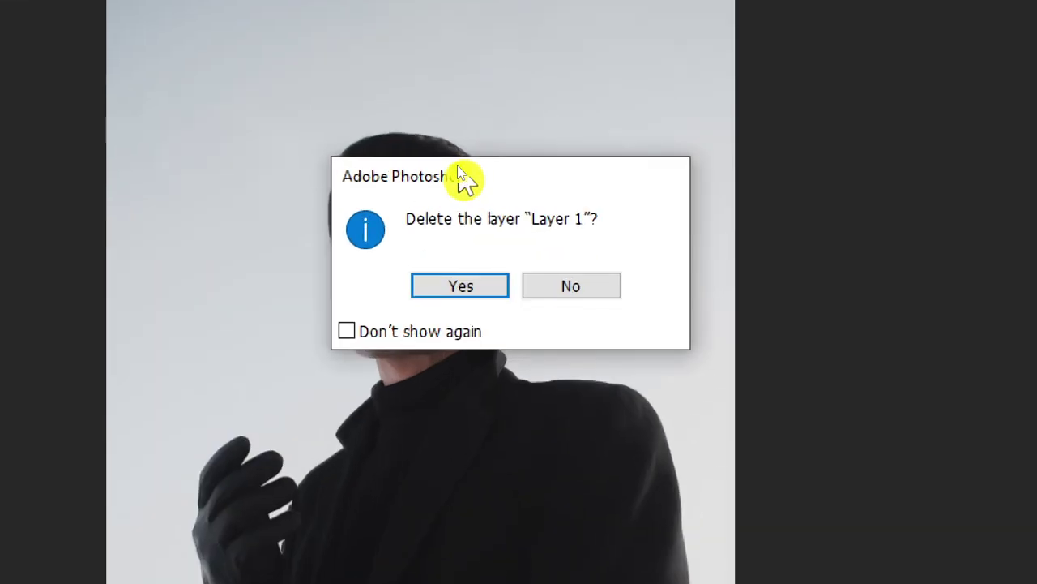
{"action": "left_click", "coordinate": [461, 285]}
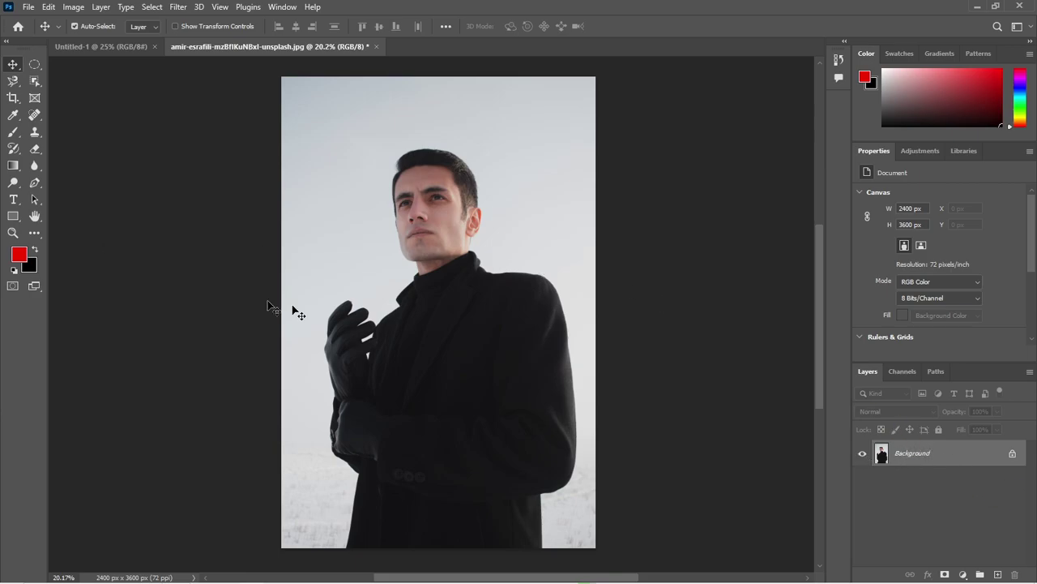
{"action": "left_click_drag", "start_coordinate": [411, 293], "coordinate": [507, 273]}
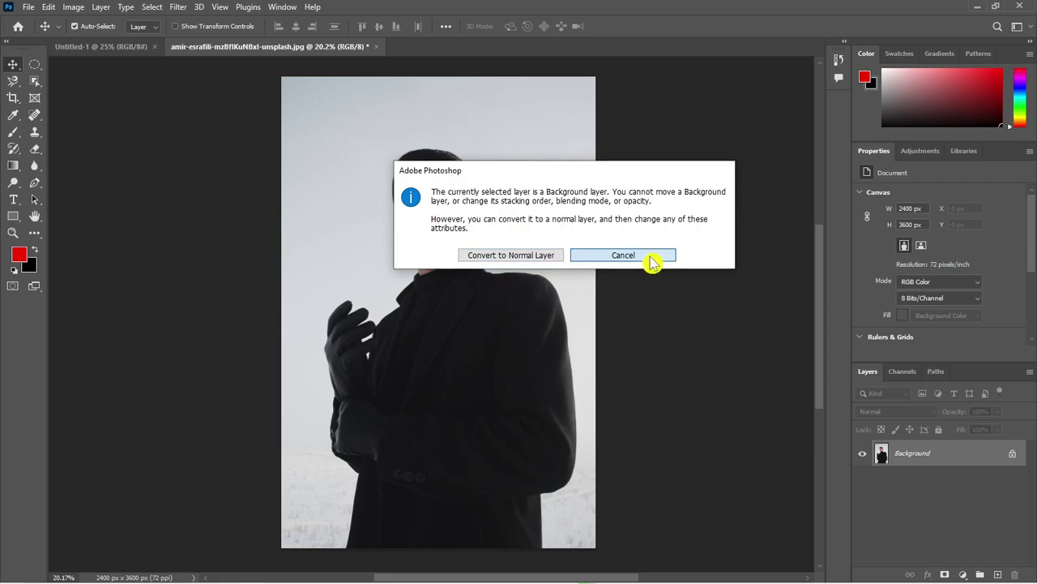
{"action": "left_click", "coordinate": [654, 259]}
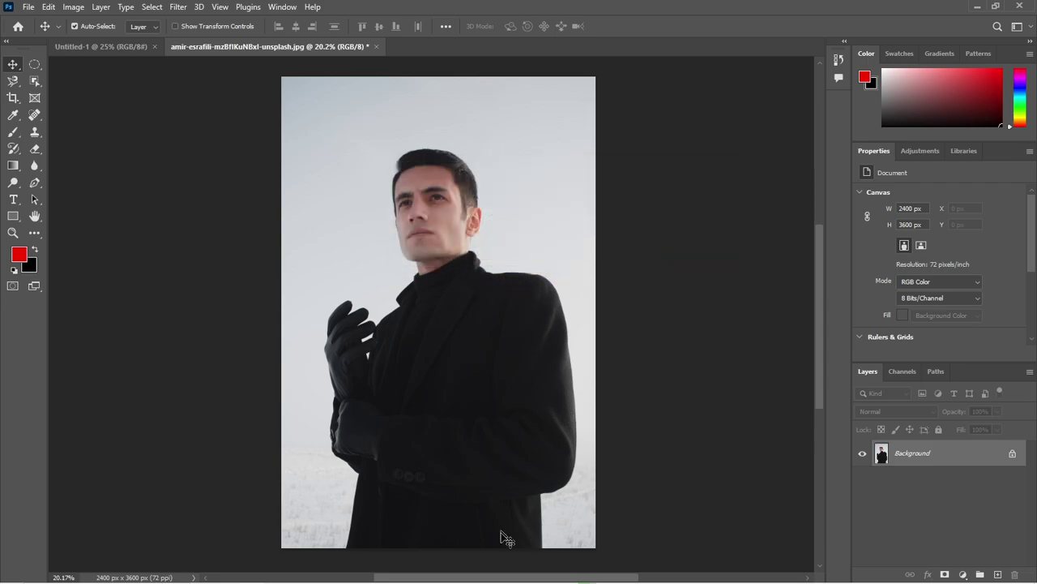
Review the Object selection and quick selection topics in the Notepad notes, then minimize them
{"action": "left_click", "coordinate": [563, 574]}
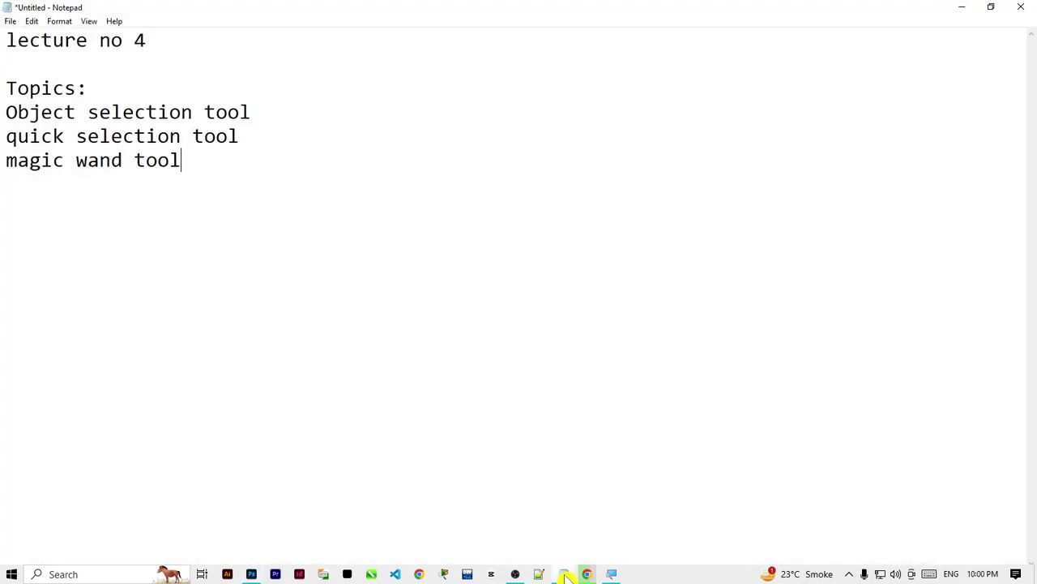
{"action": "mouse_move", "coordinate": [3, 112]}
{"action": "left_mouse_down"}
{"action": "mouse_move", "coordinate": [320, 140]}
{"action": "mouse_move", "coordinate": [318, 121]}
{"action": "left_mouse_up"}
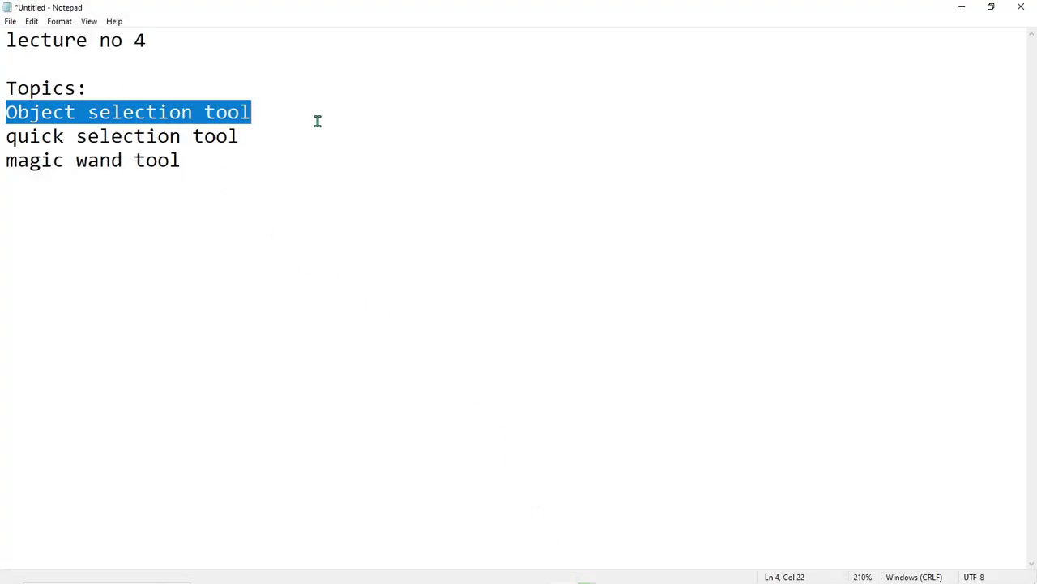
{"action": "mouse_move", "coordinate": [244, 136]}
{"action": "left_mouse_down"}
{"action": "mouse_move", "coordinate": [70, 130]}
{"action": "mouse_move", "coordinate": [3, 112]}
{"action": "mouse_move", "coordinate": [1, 136]}
{"action": "left_mouse_up"}
{"action": "left_click", "coordinate": [2, 136]}
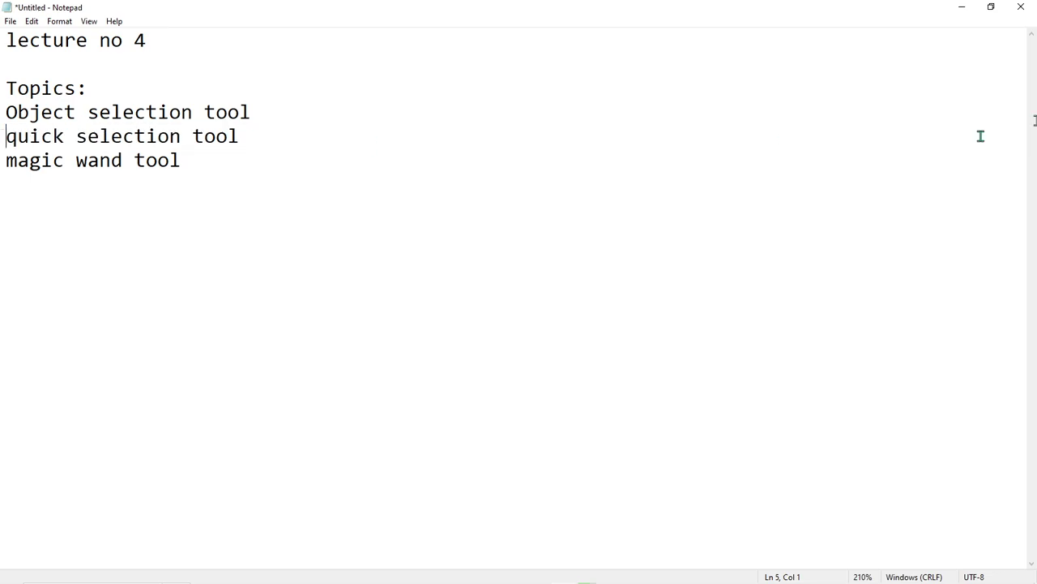
{"action": "left_click", "coordinate": [962, 7]}
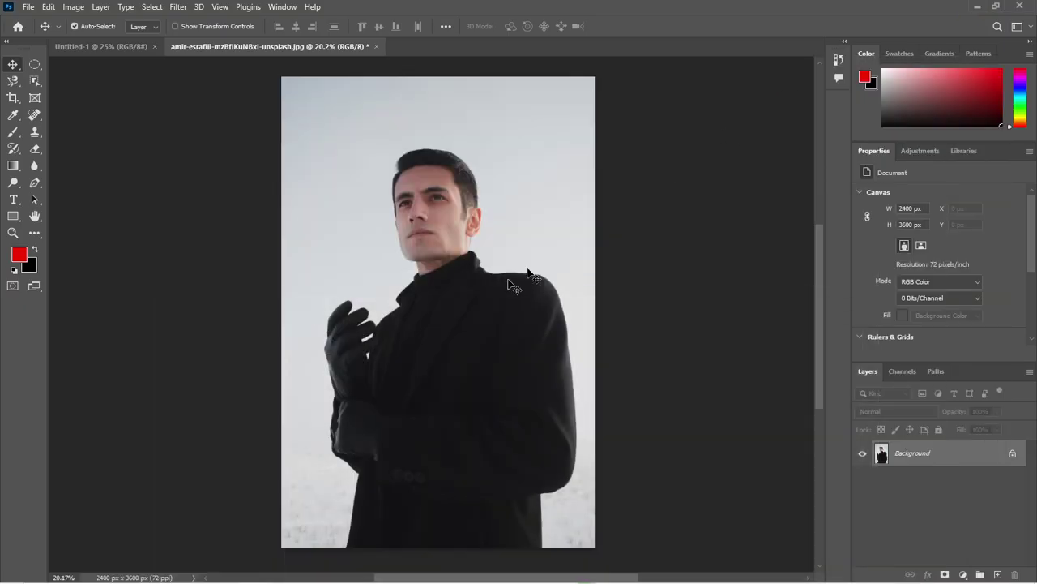
Choose Quick Selection Tool from the Object Selection flyout and dismiss its tip
{"action": "left_click", "coordinate": [36, 83]}
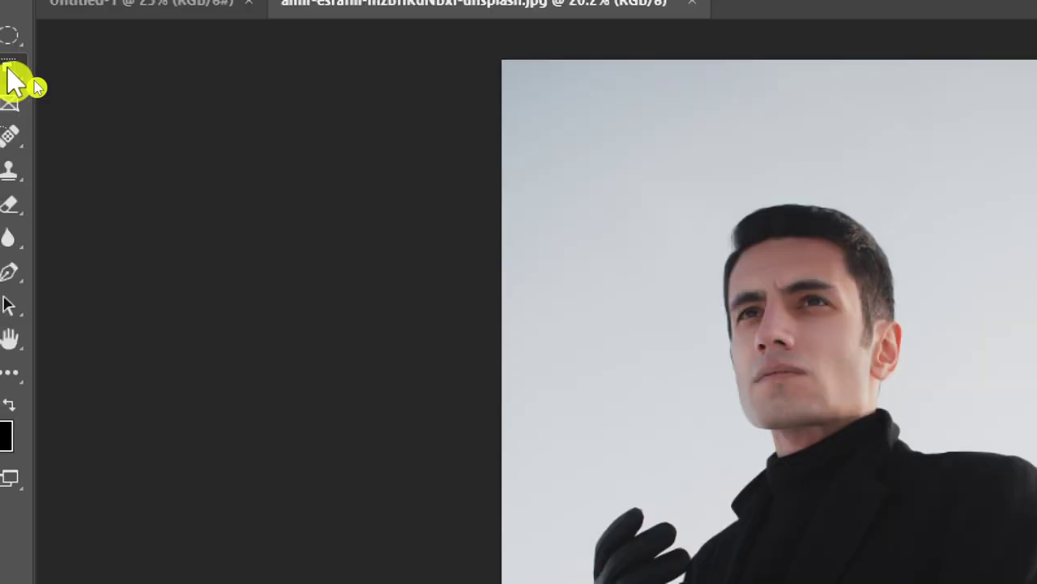
{"action": "right_click", "coordinate": [11, 73]}
{"action": "left_click", "coordinate": [64, 92]}
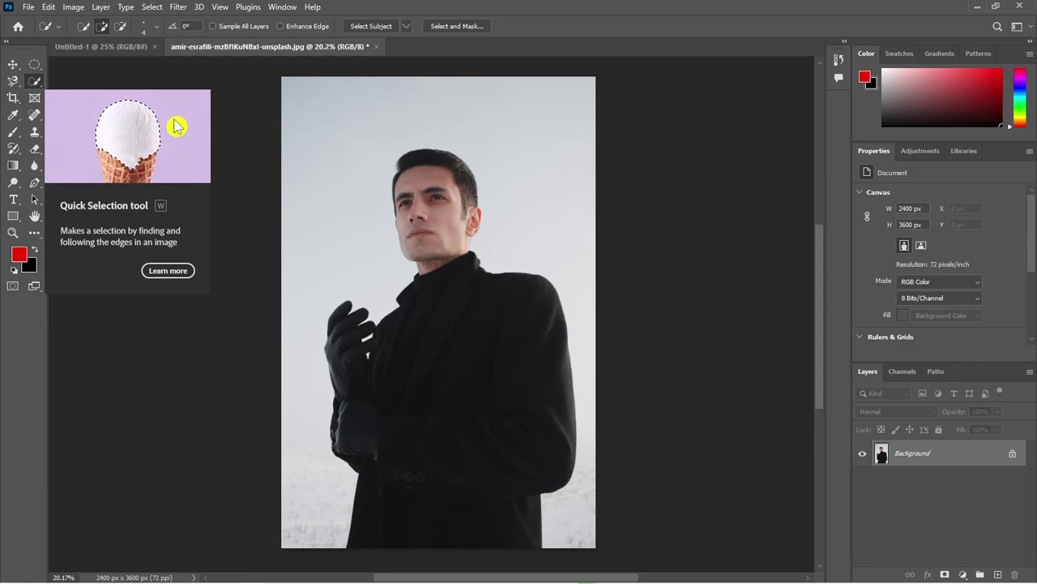
{"action": "left_click", "coordinate": [35, 81]}
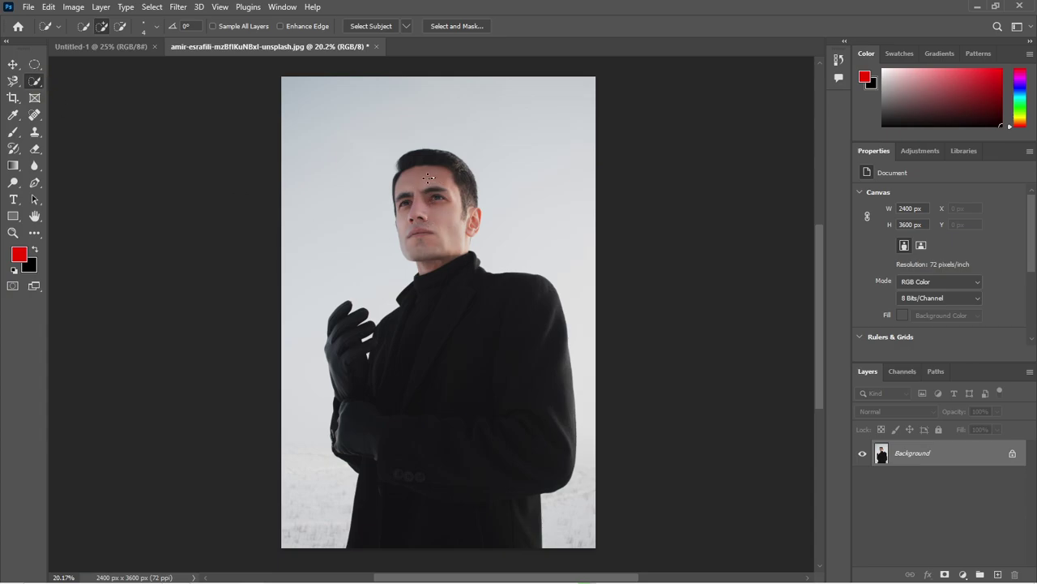
{"action": "left_click_drag", "start_coordinate": [428, 178], "coordinate": [428, 213]}
{"action": "left_click_drag", "start_coordinate": [431, 338], "coordinate": [382, 390]}
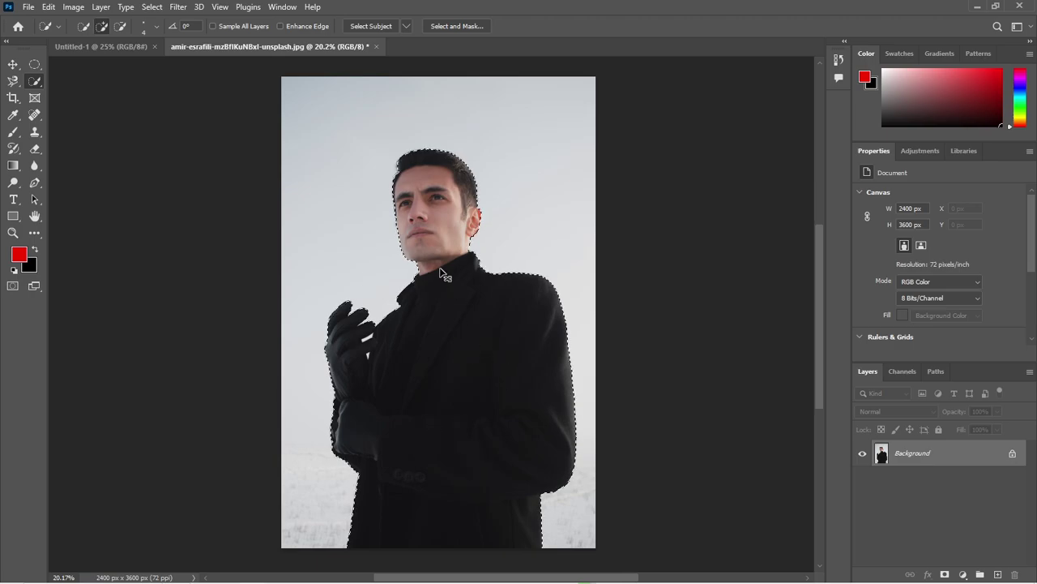
{"action": "key", "text": "ctrl+d"}
{"action": "left_click", "coordinate": [151, 7]}
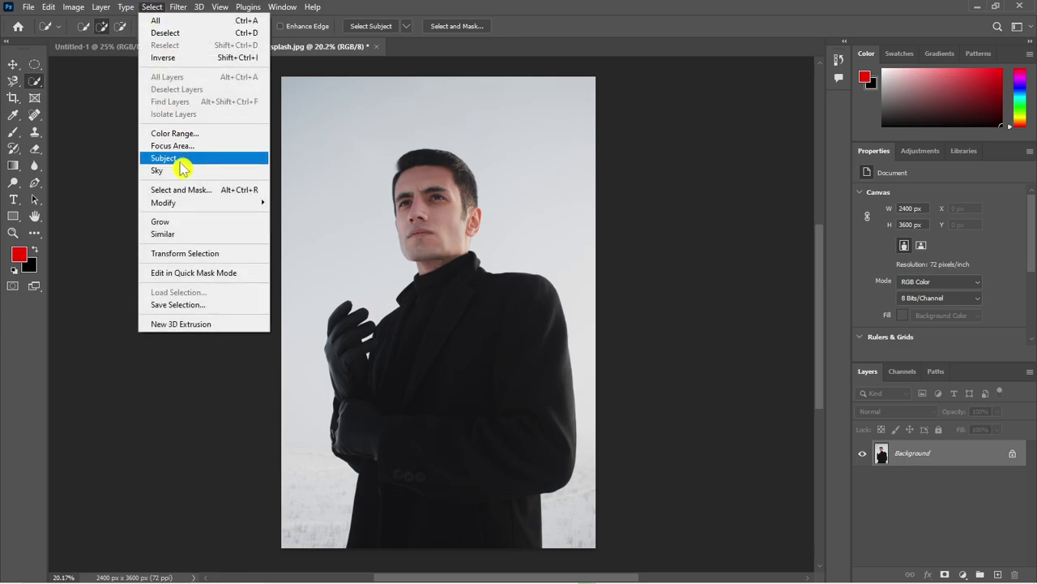
{"action": "left_click", "coordinate": [243, 160]}
{"action": "left_click", "coordinate": [481, 224]}
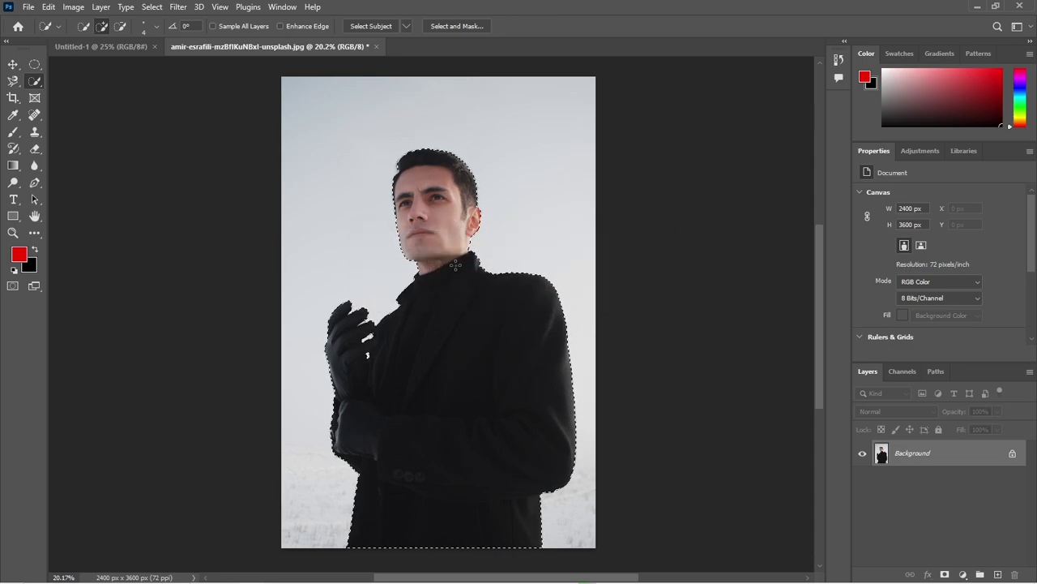
{"action": "scroll", "coordinate": [369, 338], "scroll_direction": "up", "scroll_amount": 2, "text": "alt"}
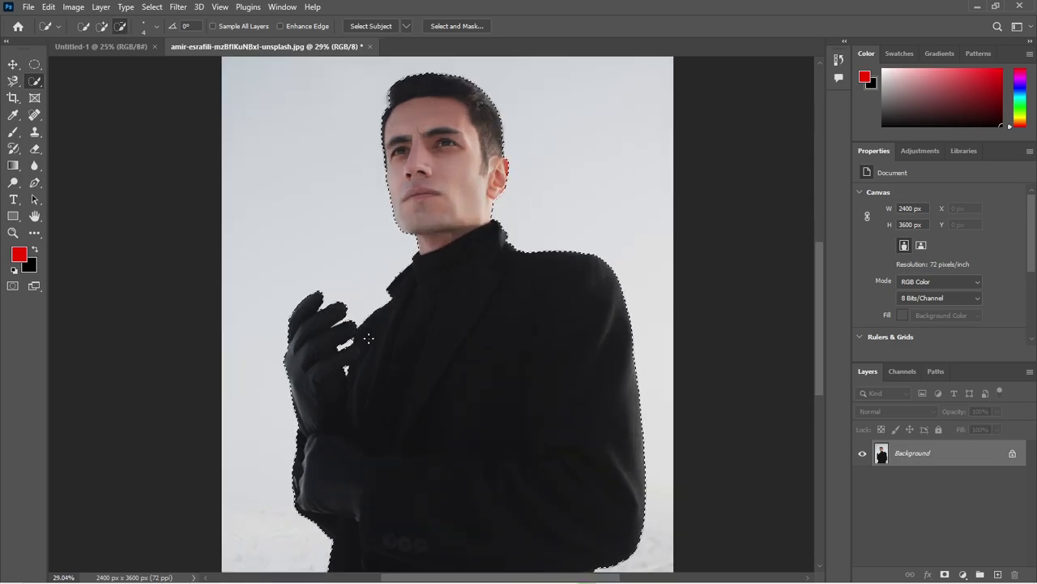
{"action": "scroll", "coordinate": [369, 338], "scroll_direction": "up", "scroll_amount": 2, "text": "alt"}
{"action": "scroll", "coordinate": [354, 342], "scroll_direction": "up", "scroll_amount": 2, "text": "alt"}
{"action": "scroll", "coordinate": [349, 257], "scroll_direction": "down", "scroll_amount": 2, "text": "alt"}
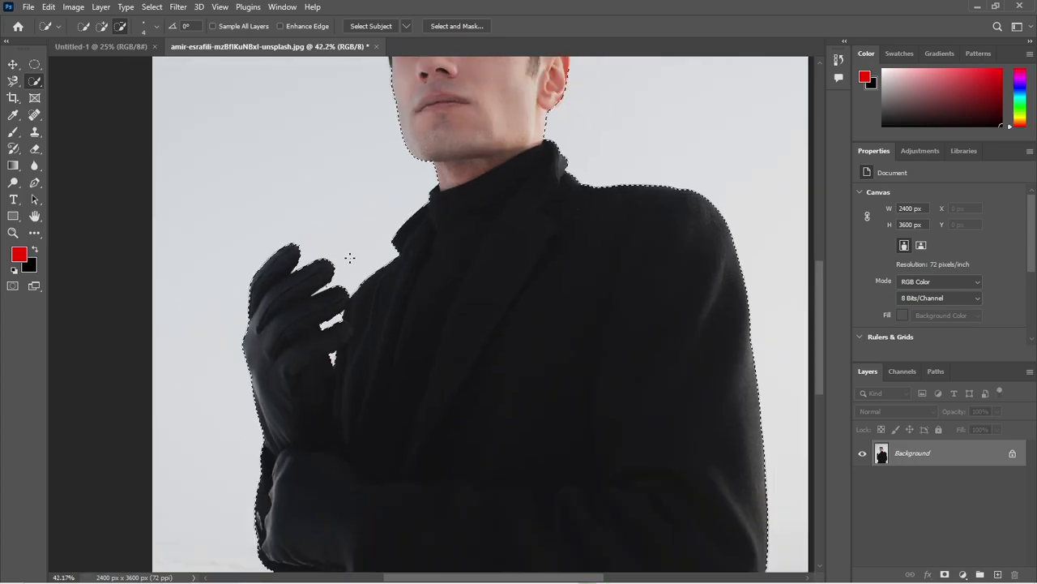
{"action": "scroll", "coordinate": [349, 258], "scroll_direction": "down", "scroll_amount": 1, "text": "alt"}
{"action": "scroll", "coordinate": [349, 260], "scroll_direction": "down", "scroll_amount": 1, "text": "alt"}
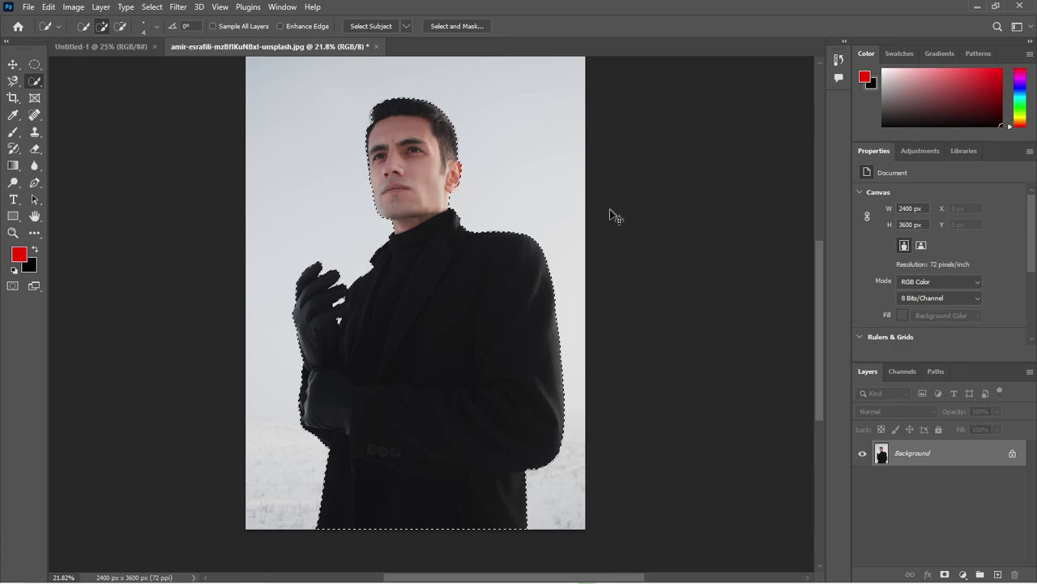
{"action": "key", "text": "ctrl+d"}
Paint the quick selection over the man's hair, eyebrows and eye
{"action": "right_click", "coordinate": [34, 83]}
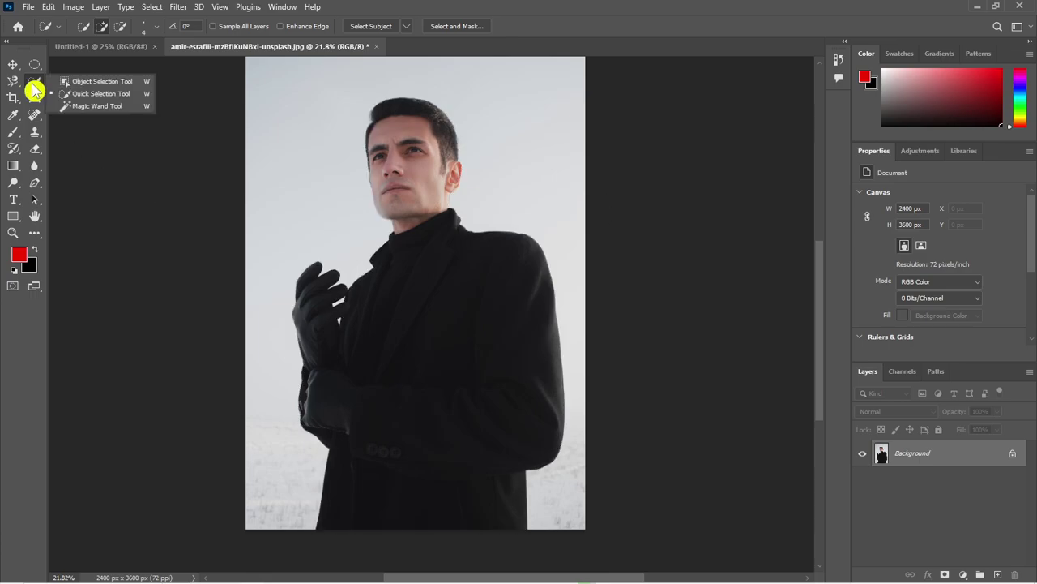
{"action": "left_click", "coordinate": [98, 94]}
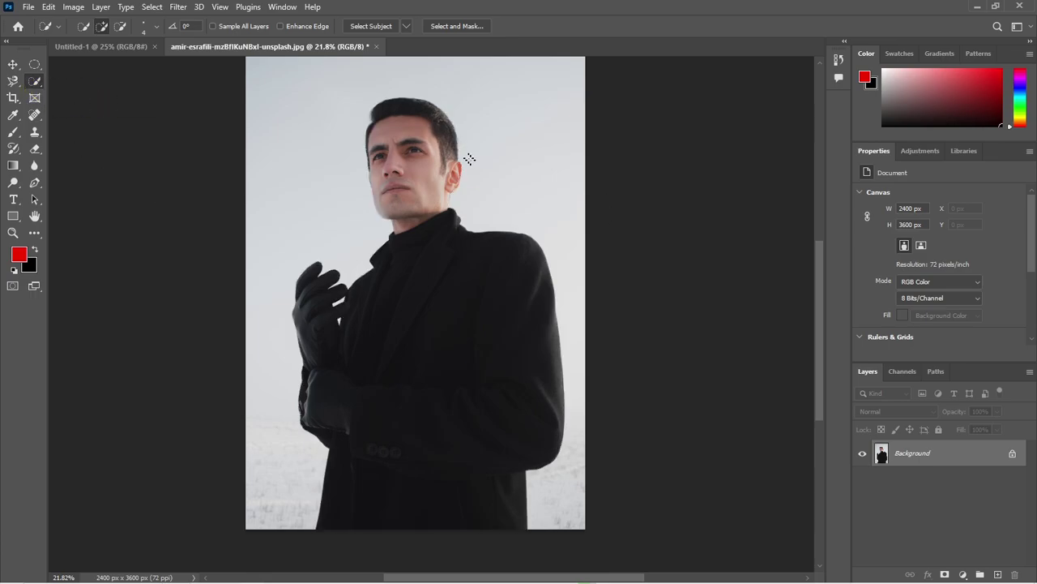
{"action": "scroll", "coordinate": [436, 107], "scroll_direction": "up", "scroll_amount": 2}
{"action": "scroll", "coordinate": [435, 100], "scroll_direction": "up", "scroll_amount": 2}
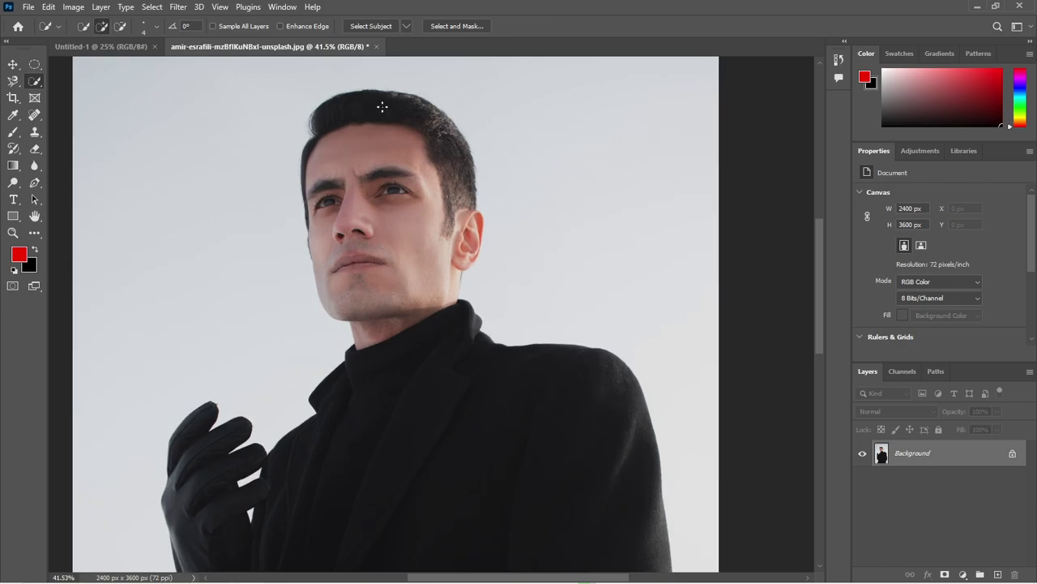
{"action": "left_click_drag", "start_coordinate": [382, 107], "coordinate": [363, 112]}
{"action": "left_click_drag", "start_coordinate": [370, 154], "coordinate": [366, 141]}
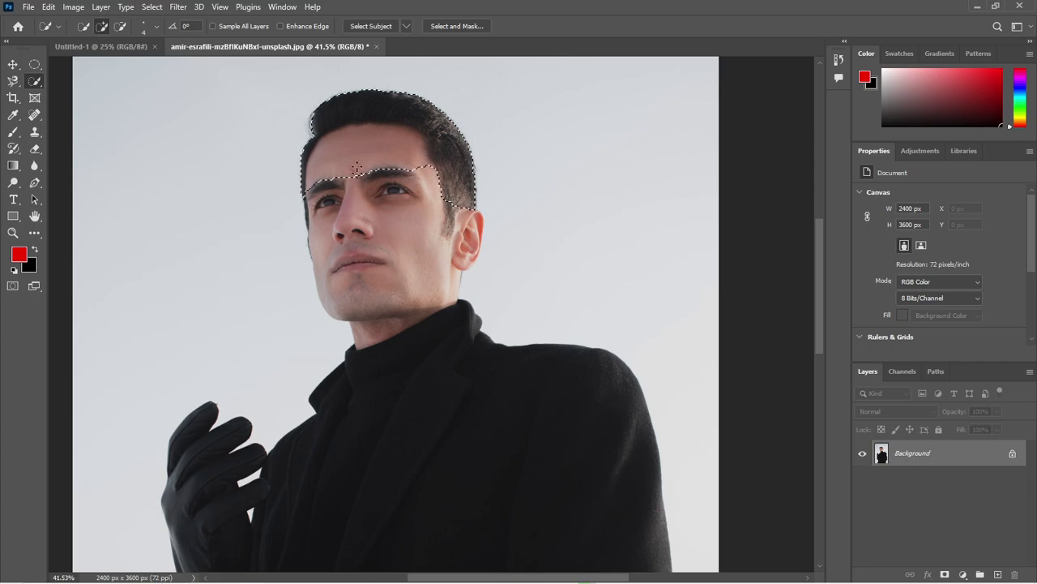
{"action": "left_click_drag", "start_coordinate": [364, 203], "coordinate": [427, 195]}
Scroll around the head and look through the Select menu without choosing anything
{"action": "scroll", "coordinate": [421, 225], "scroll_direction": "down", "scroll_amount": 2}
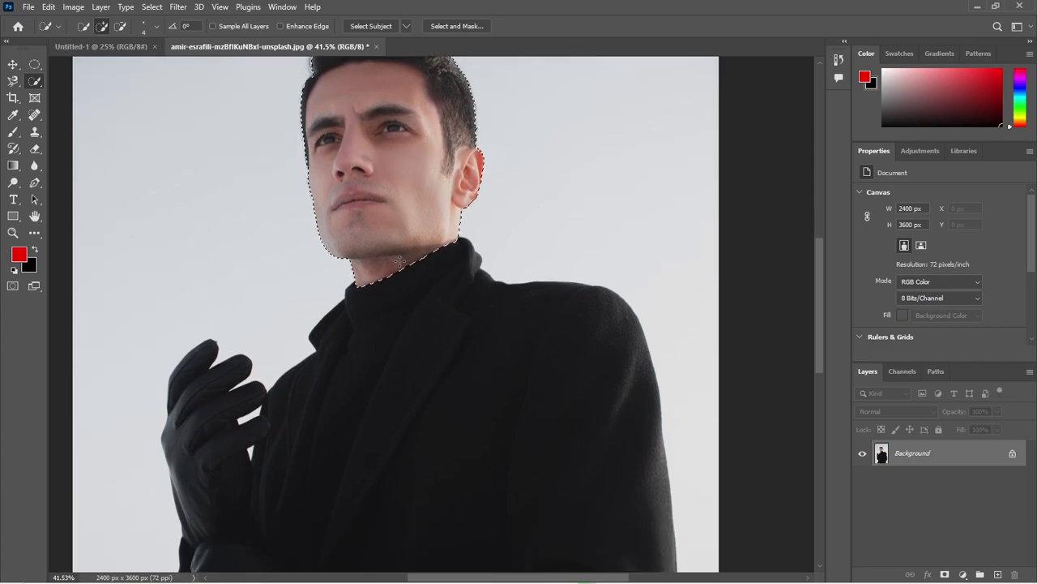
{"action": "scroll", "coordinate": [318, 225], "scroll_direction": "up", "scroll_amount": 2}
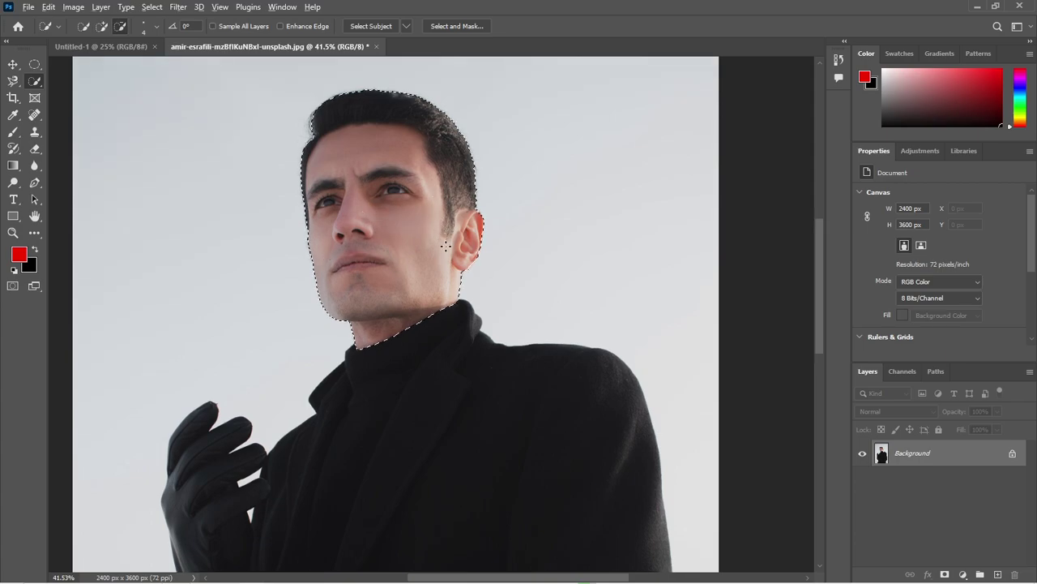
{"action": "scroll", "coordinate": [444, 235], "scroll_direction": "down", "scroll_amount": 2, "text": "alt"}
{"action": "scroll", "coordinate": [438, 223], "scroll_direction": "down", "scroll_amount": 2, "text": "alt"}
{"action": "scroll", "coordinate": [425, 195], "scroll_direction": "down", "scroll_amount": 2, "text": "alt"}
{"action": "scroll", "coordinate": [425, 199], "scroll_direction": "up", "scroll_amount": 4, "text": "alt"}
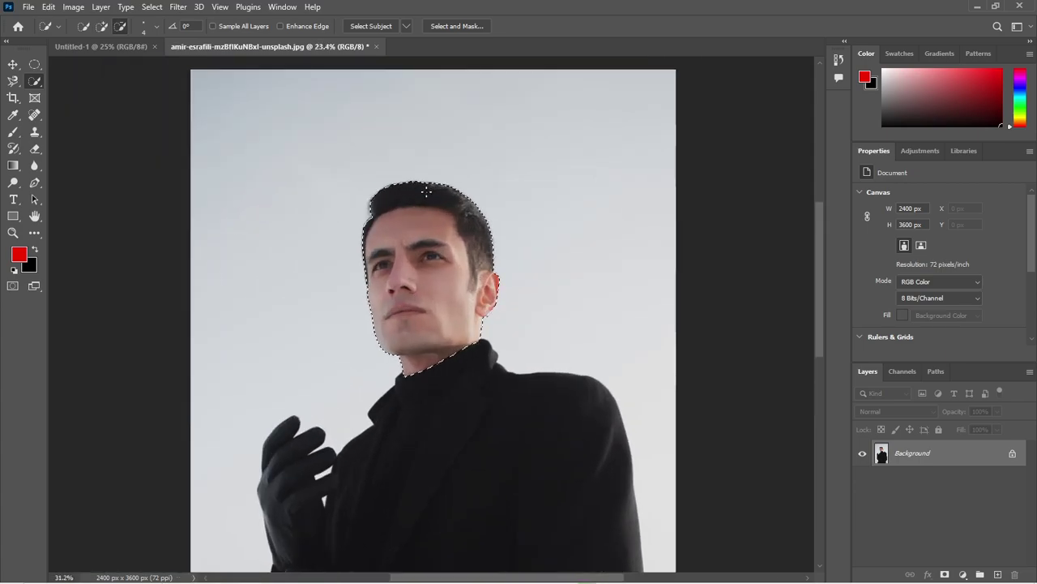
{"action": "scroll", "coordinate": [413, 227], "scroll_direction": "up", "scroll_amount": 3, "text": "alt"}
{"action": "scroll", "coordinate": [393, 271], "scroll_direction": "up", "scroll_amount": 1, "text": "alt"}
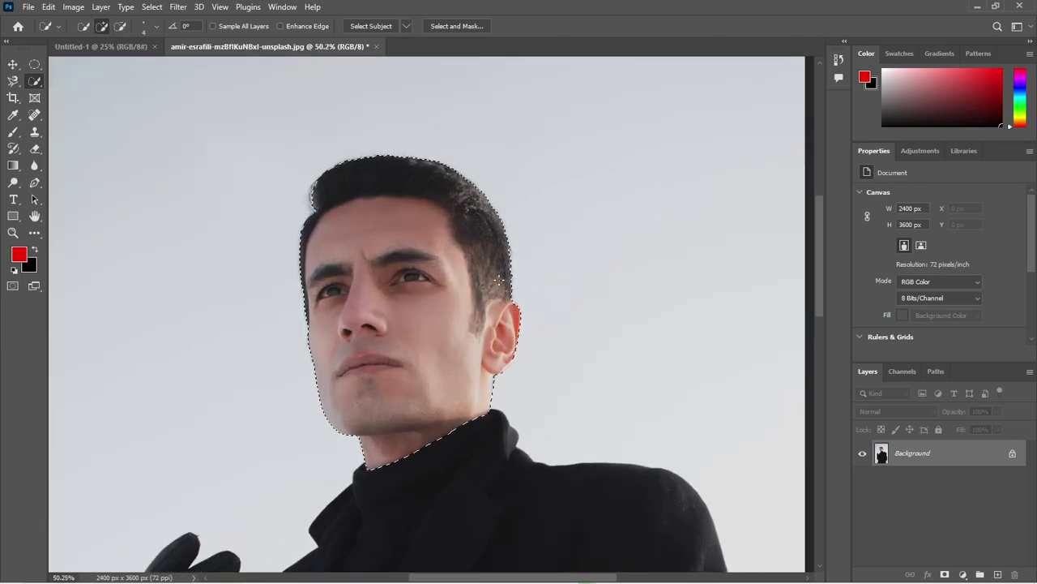
{"action": "left_click", "coordinate": [152, 7]}
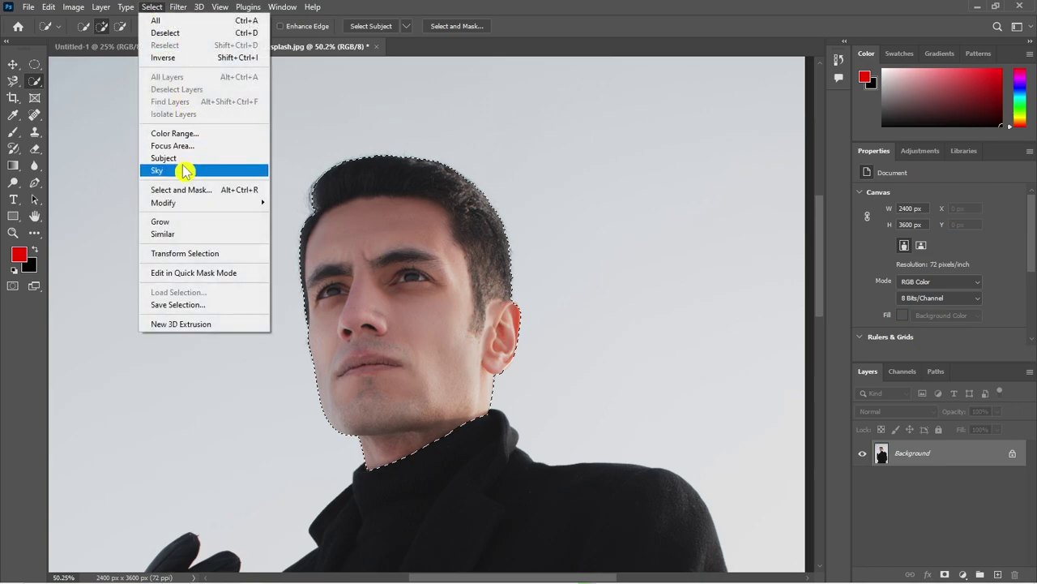
{"action": "left_click", "coordinate": [470, 312]}
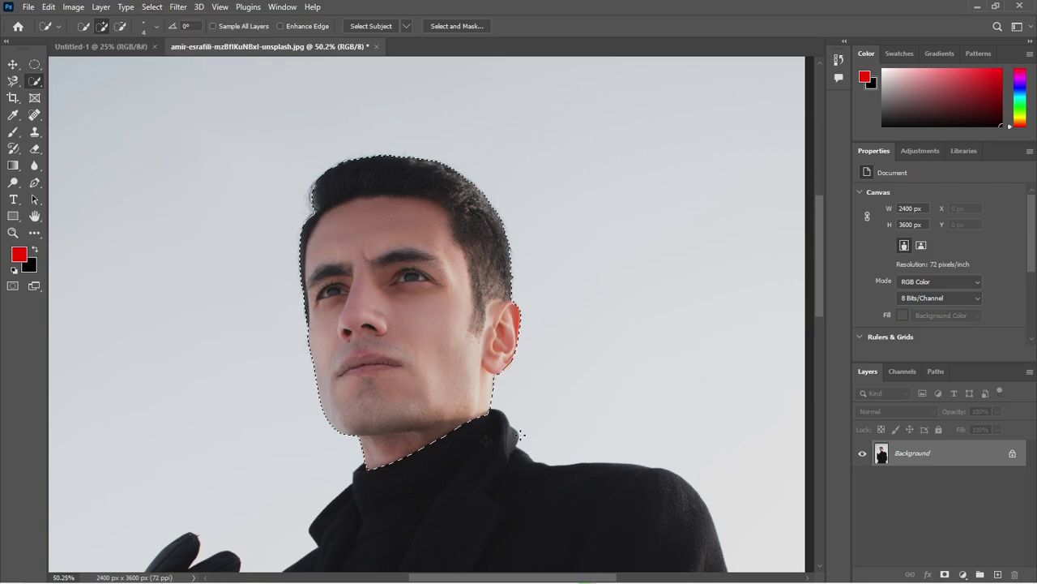
{"action": "scroll", "coordinate": [325, 162], "scroll_direction": "down", "scroll_amount": 1}
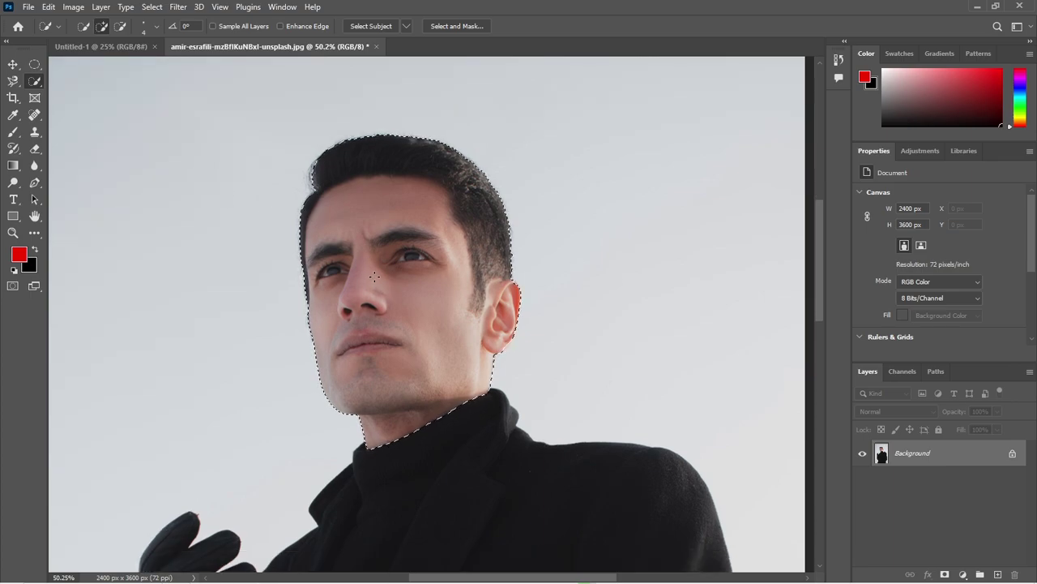
Reselect the Quick Selection tool and open the context menu inside the head selection
{"action": "right_click", "coordinate": [34, 81]}
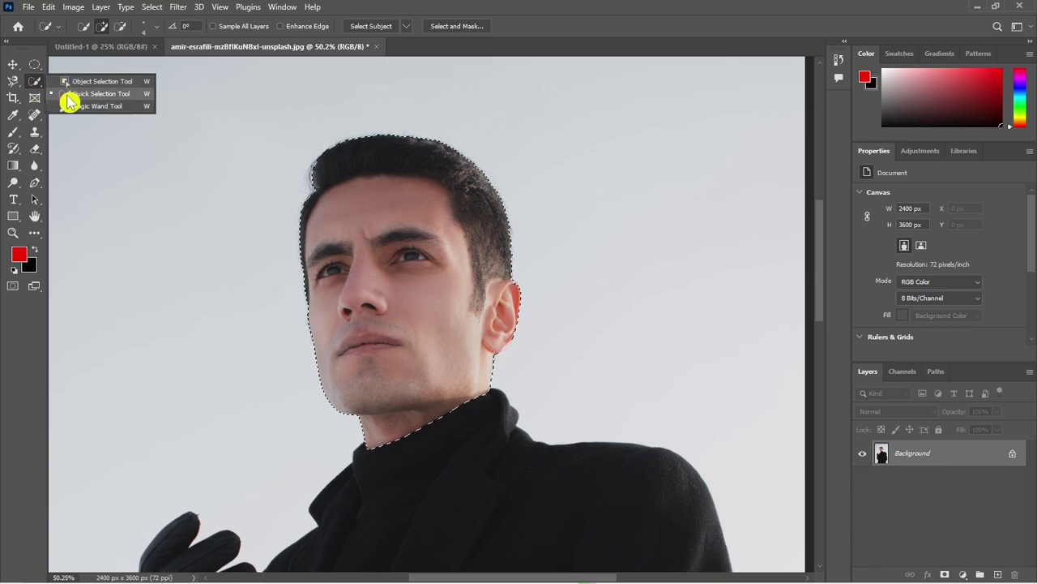
{"action": "left_click", "coordinate": [410, 303]}
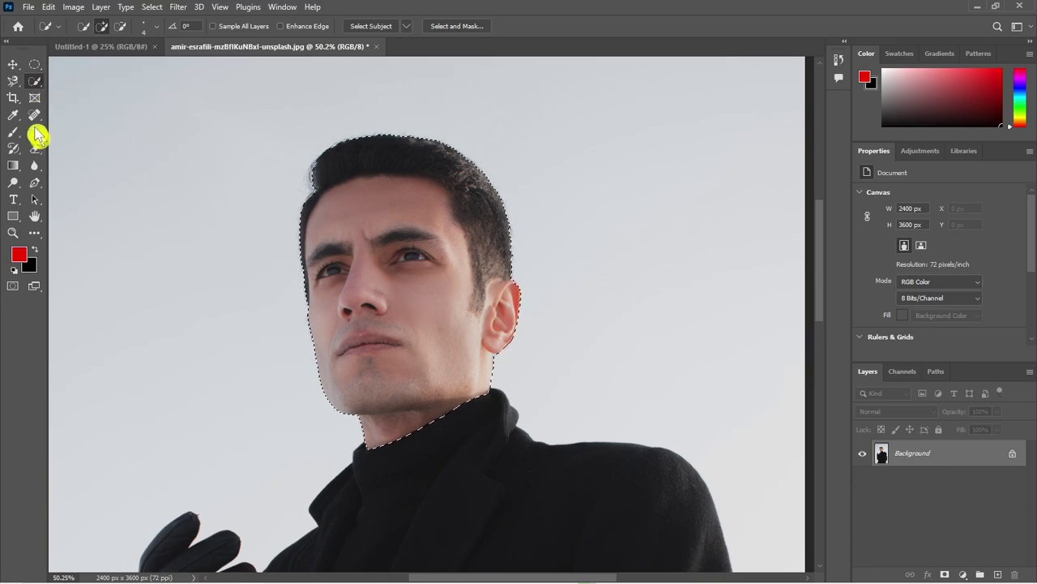
{"action": "left_click", "coordinate": [14, 65]}
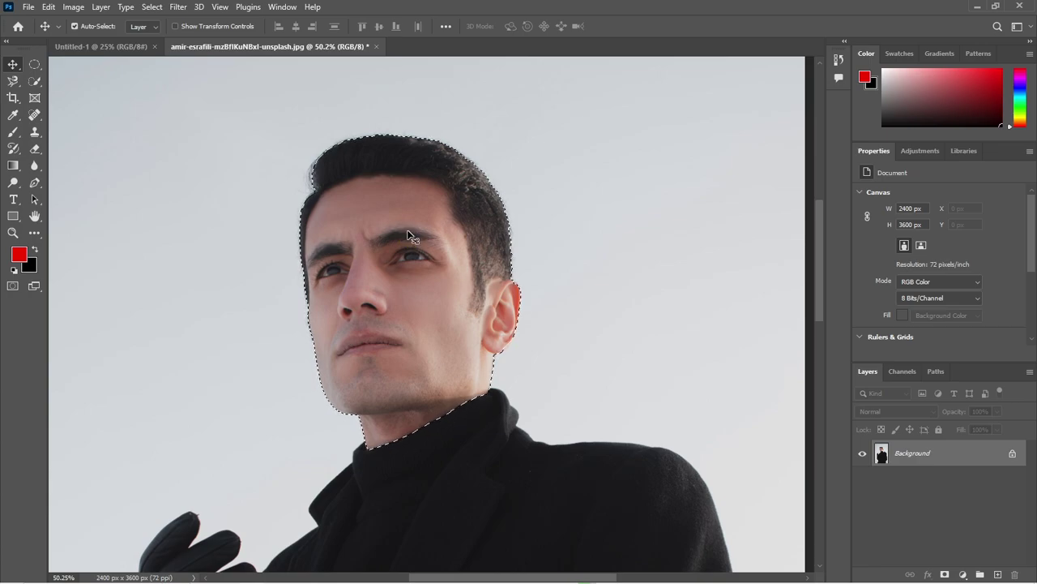
{"action": "left_click", "coordinate": [35, 81]}
{"action": "right_click", "coordinate": [42, 83]}
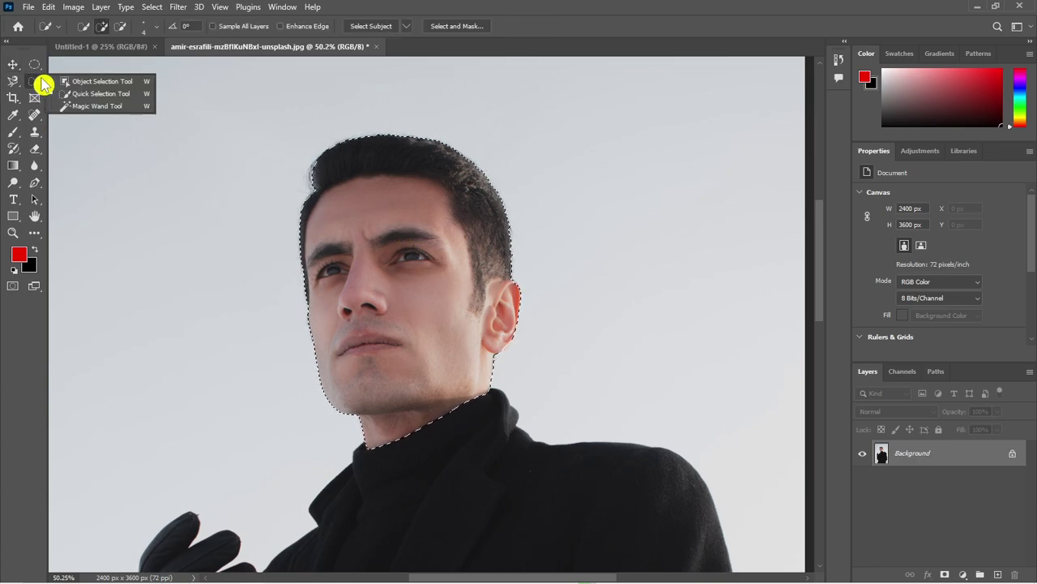
{"action": "left_click", "coordinate": [74, 95]}
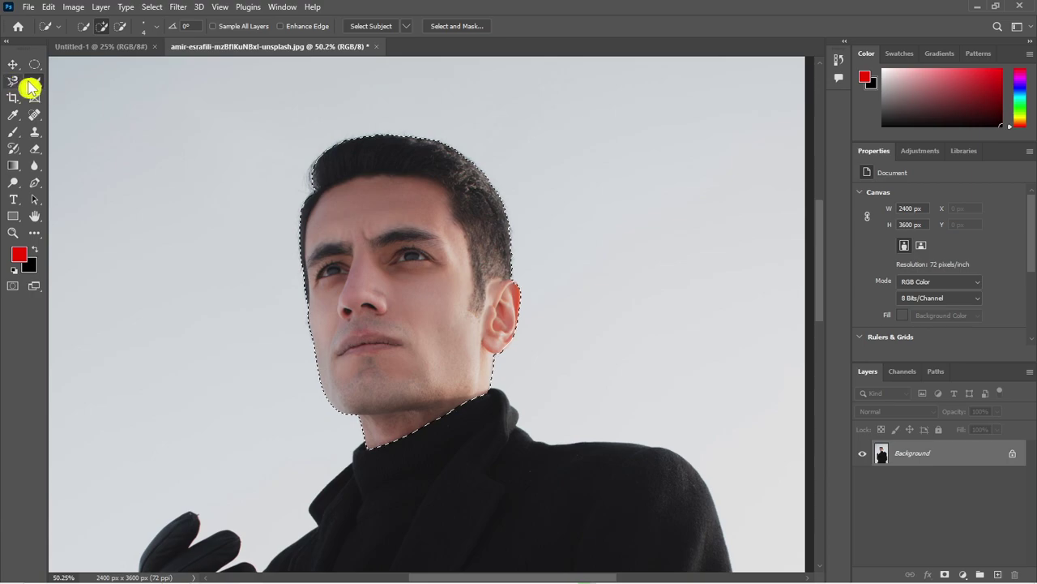
{"action": "right_click", "coordinate": [454, 249]}
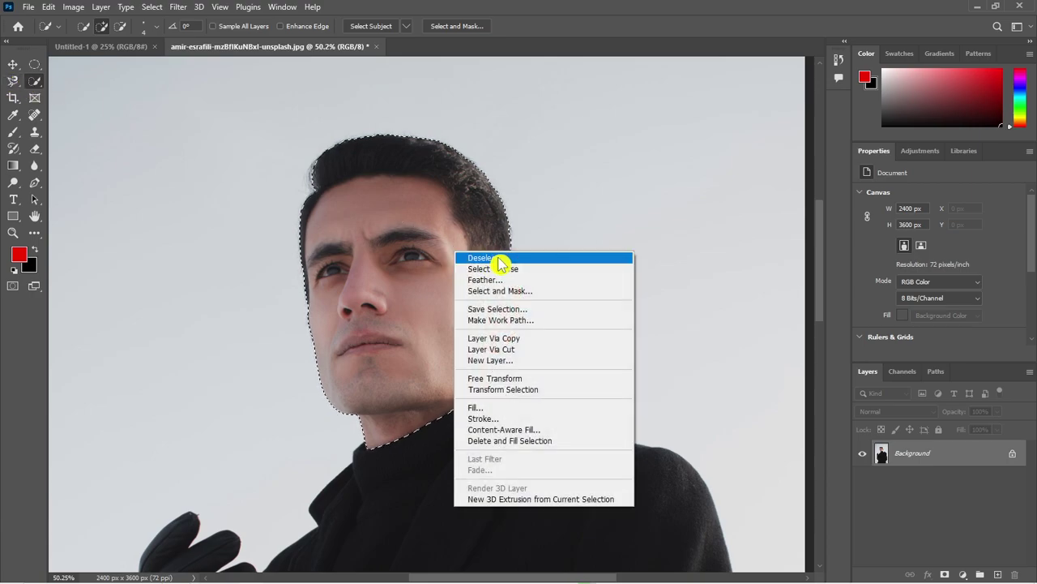
Copy the head selection to Layer 1, hide the Background, and drag the head left
{"action": "left_click", "coordinate": [535, 339]}
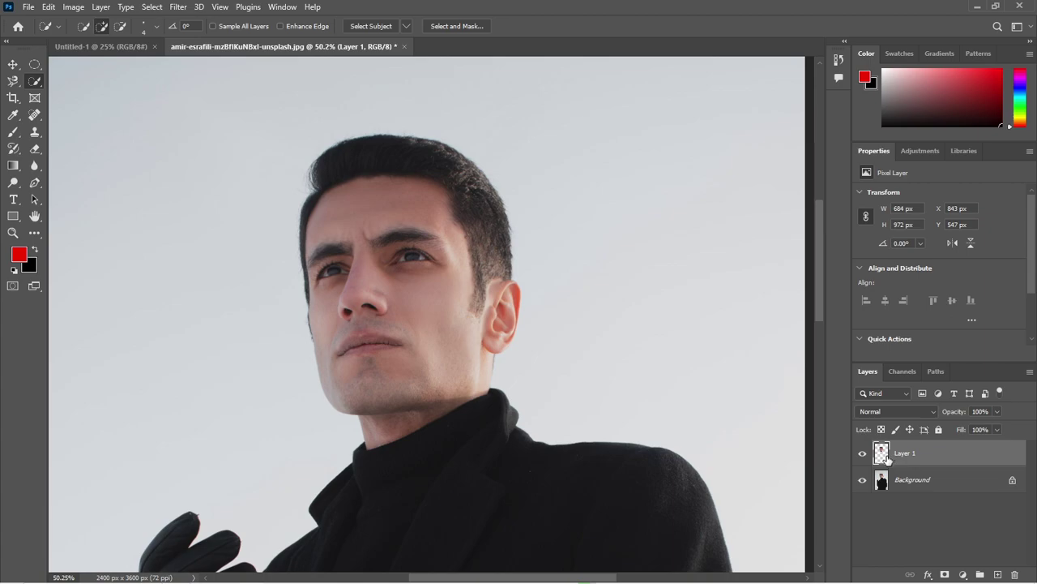
{"action": "left_click", "coordinate": [13, 64]}
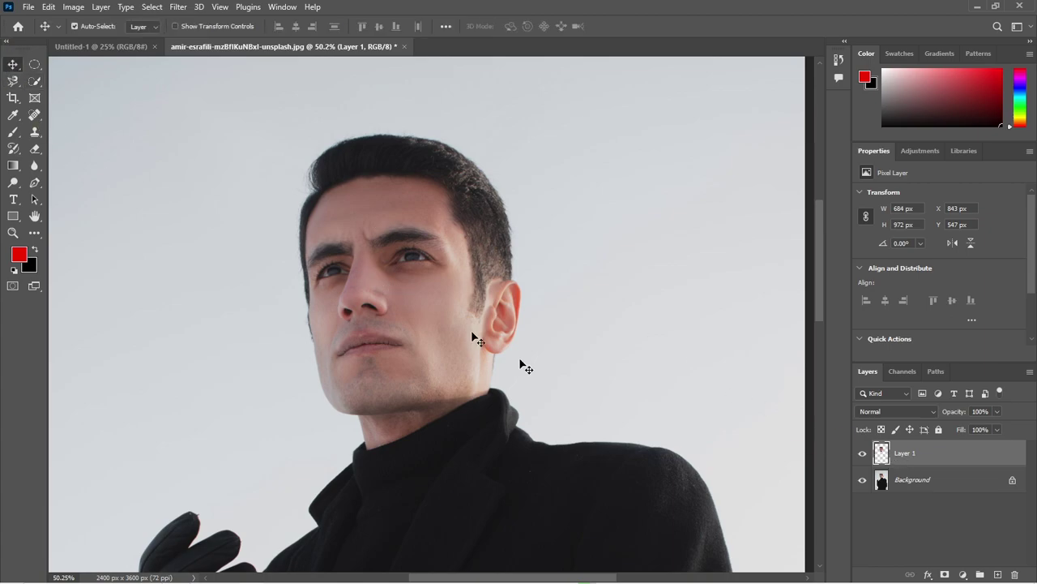
{"action": "left_click", "coordinate": [863, 480]}
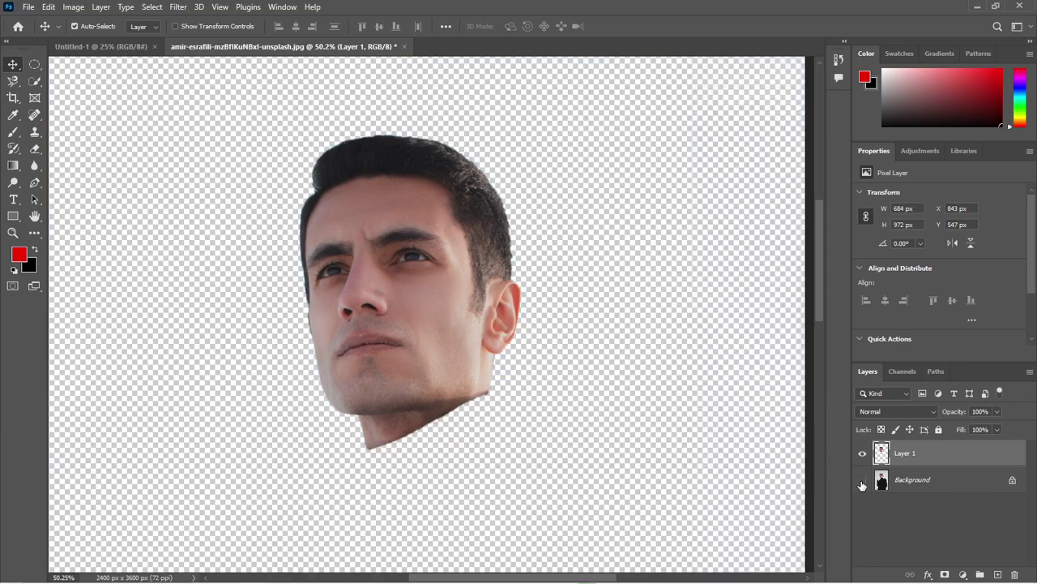
{"action": "scroll", "coordinate": [465, 210], "scroll_direction": "down", "scroll_amount": 3}
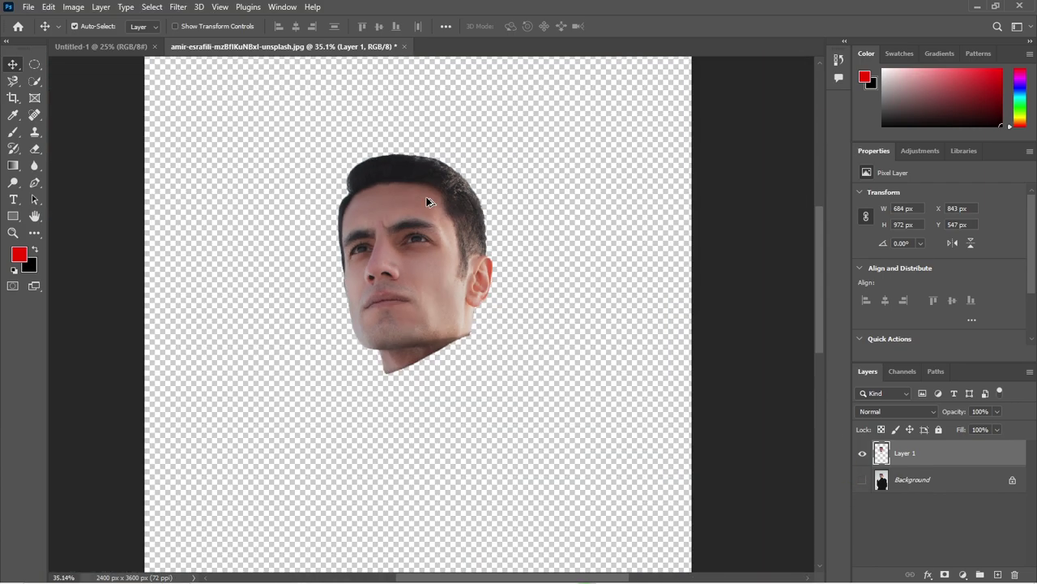
{"action": "mouse_move", "coordinate": [421, 223]}
{"action": "left_mouse_down"}
{"action": "mouse_move", "coordinate": [416, 265]}
{"action": "mouse_move", "coordinate": [339, 223]}
{"action": "left_mouse_up"}
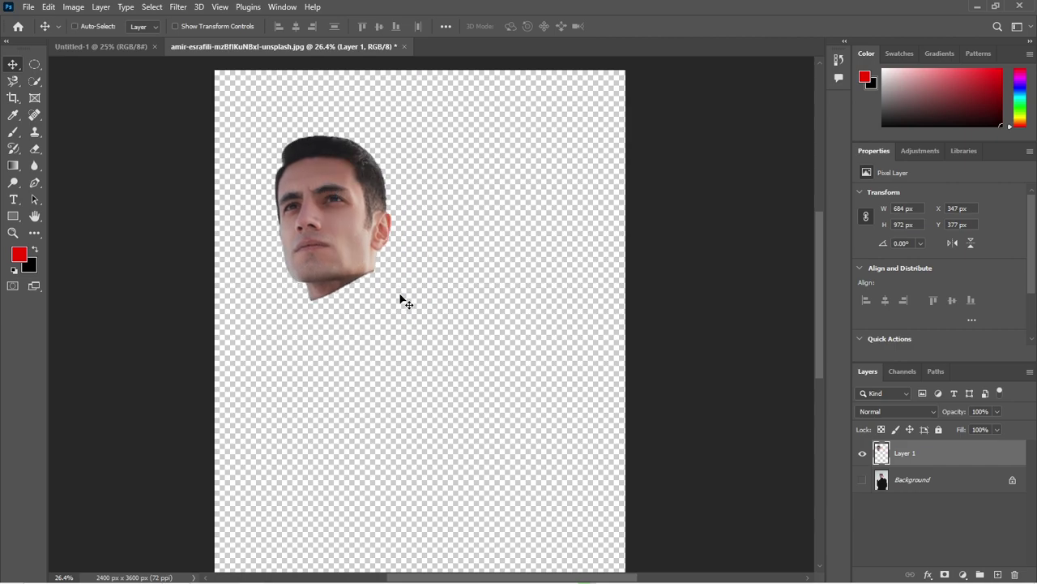
Scale the head to 220.91% with Free Transform, commit, and shift it up-right
{"action": "key", "text": "ctrl+t"}
{"action": "left_click_drag", "start_coordinate": [390, 298], "coordinate": [447, 373]}
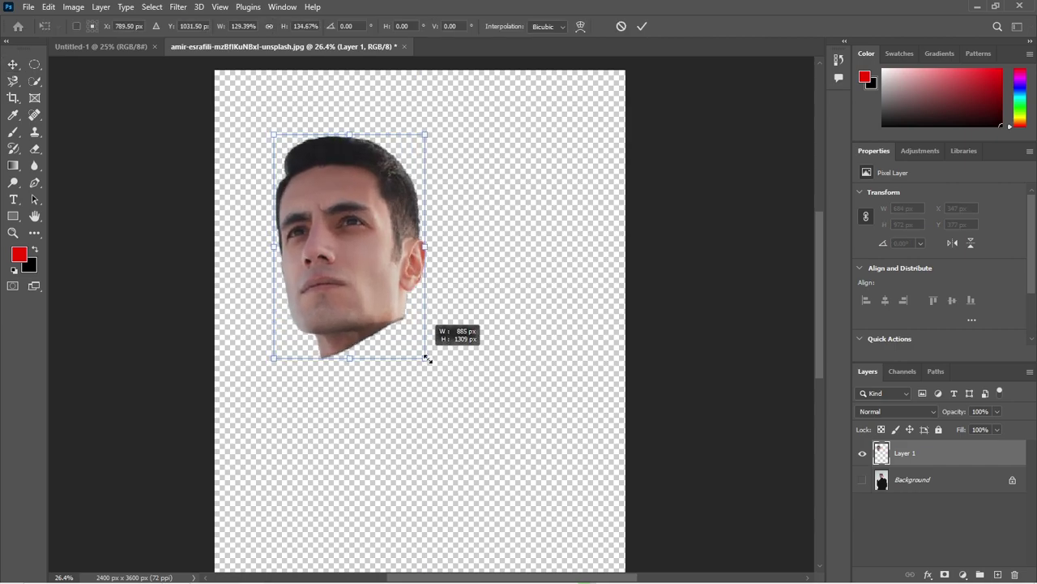
{"action": "key", "text": "ctrl+z"}
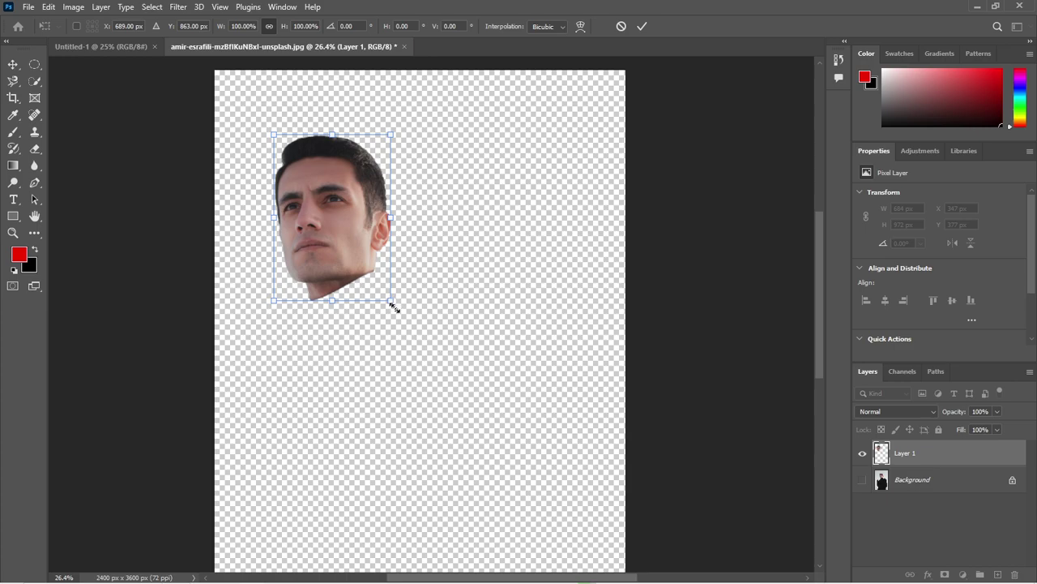
{"action": "mouse_move", "coordinate": [394, 306]}
{"action": "left_mouse_down"}
{"action": "mouse_move", "coordinate": [549, 488]}
{"action": "mouse_move", "coordinate": [535, 507]}
{"action": "left_mouse_up"}
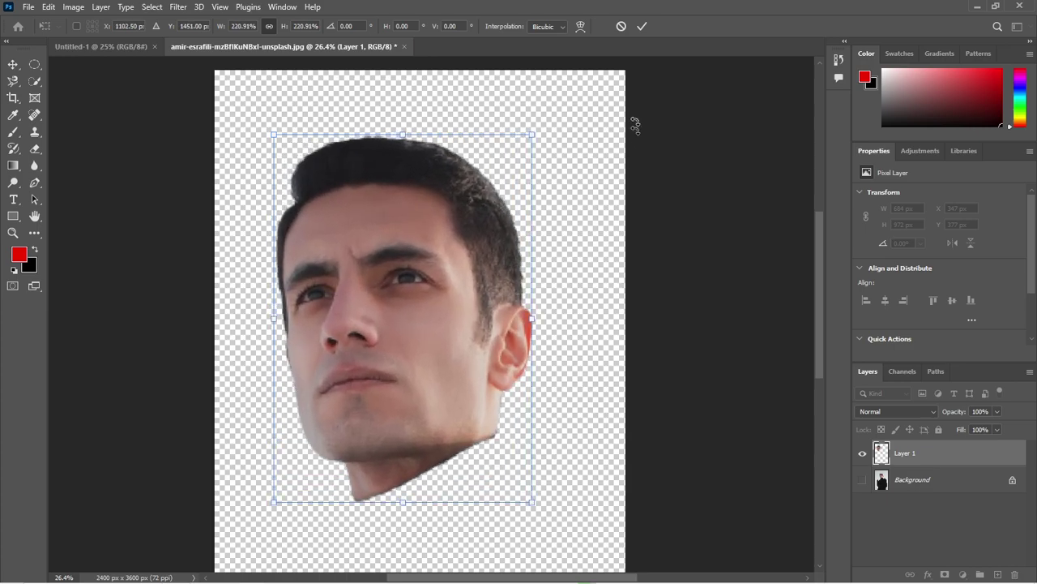
{"action": "left_click", "coordinate": [642, 26]}
{"action": "left_click_drag", "start_coordinate": [394, 234], "coordinate": [432, 257]}
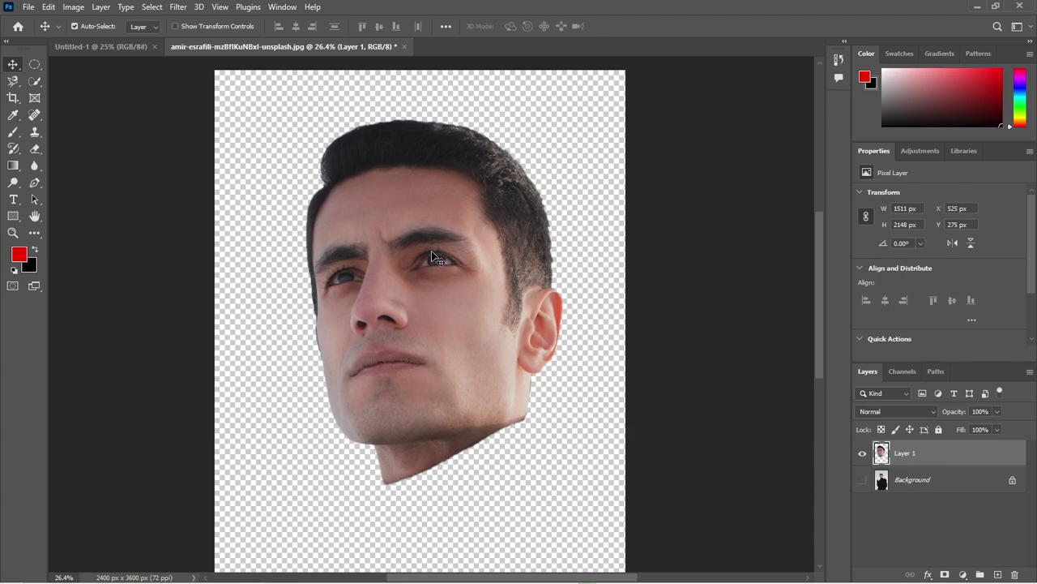
Delete the Background layer and move the head to X 445, Y 139
{"action": "left_click", "coordinate": [862, 479]}
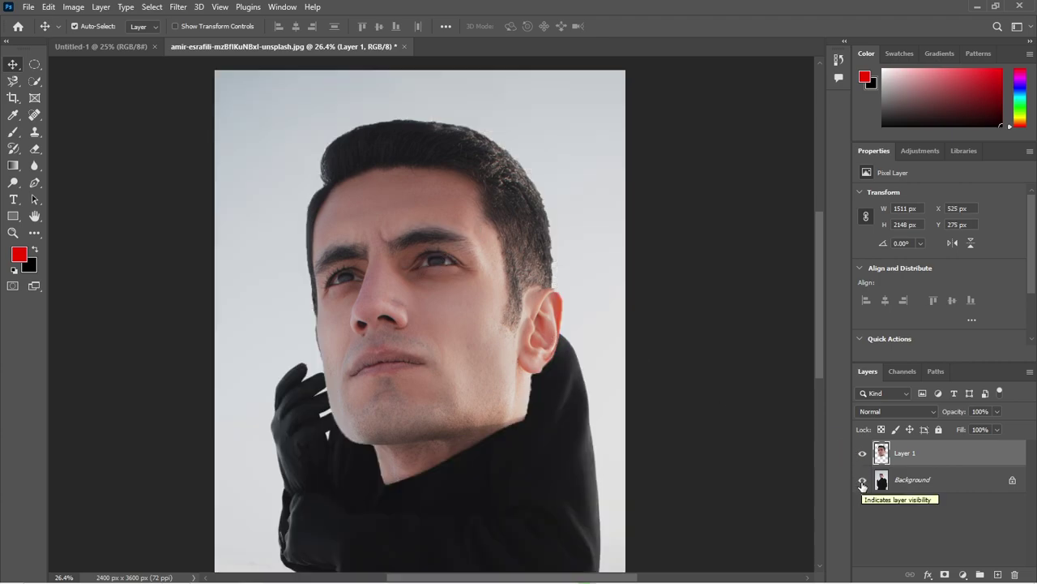
{"action": "left_click", "coordinate": [928, 481]}
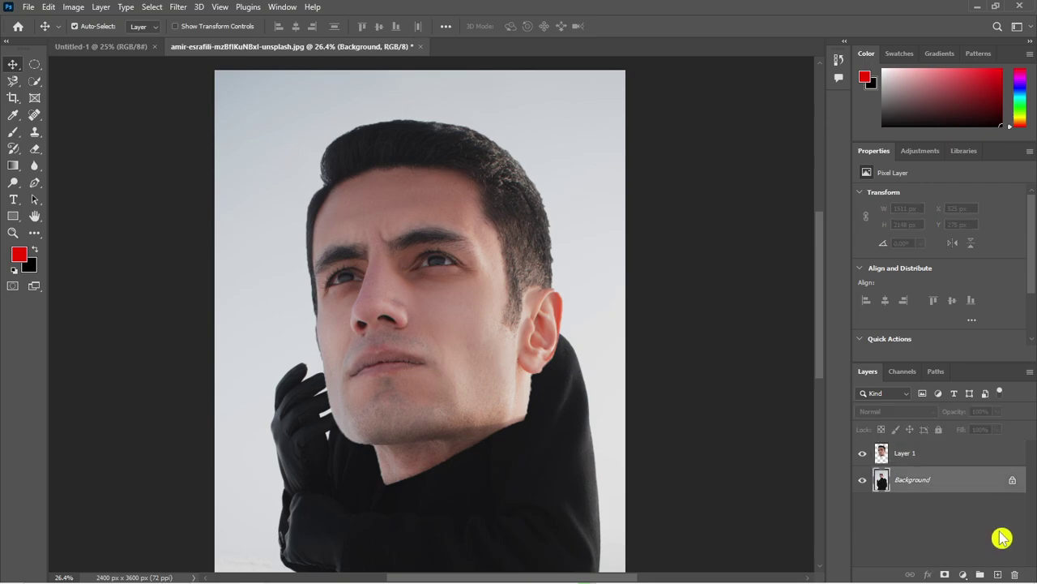
{"action": "left_click", "coordinate": [1015, 576]}
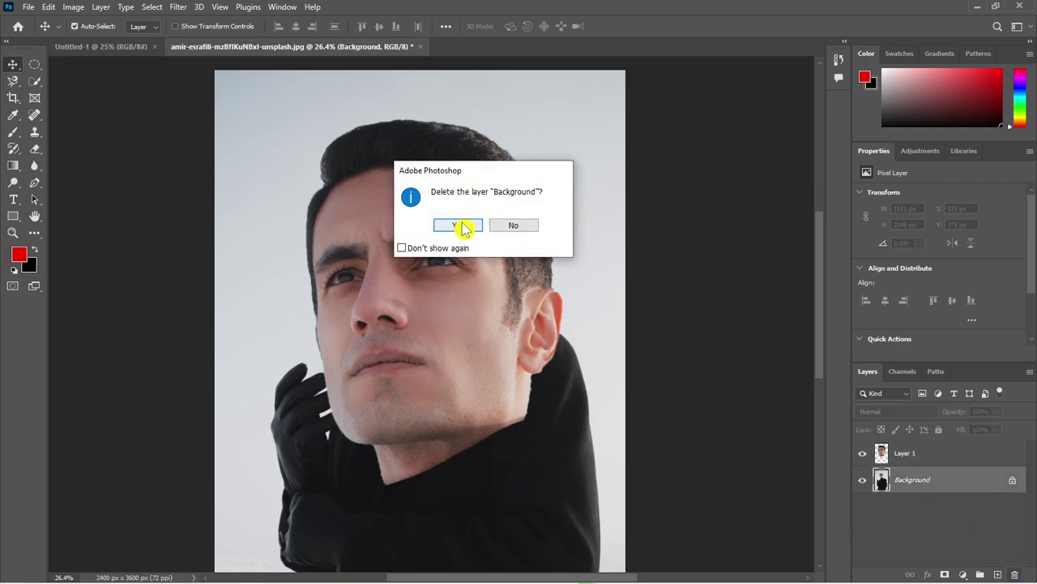
{"action": "left_click", "coordinate": [464, 224]}
{"action": "left_click_drag", "start_coordinate": [444, 268], "coordinate": [431, 248]}
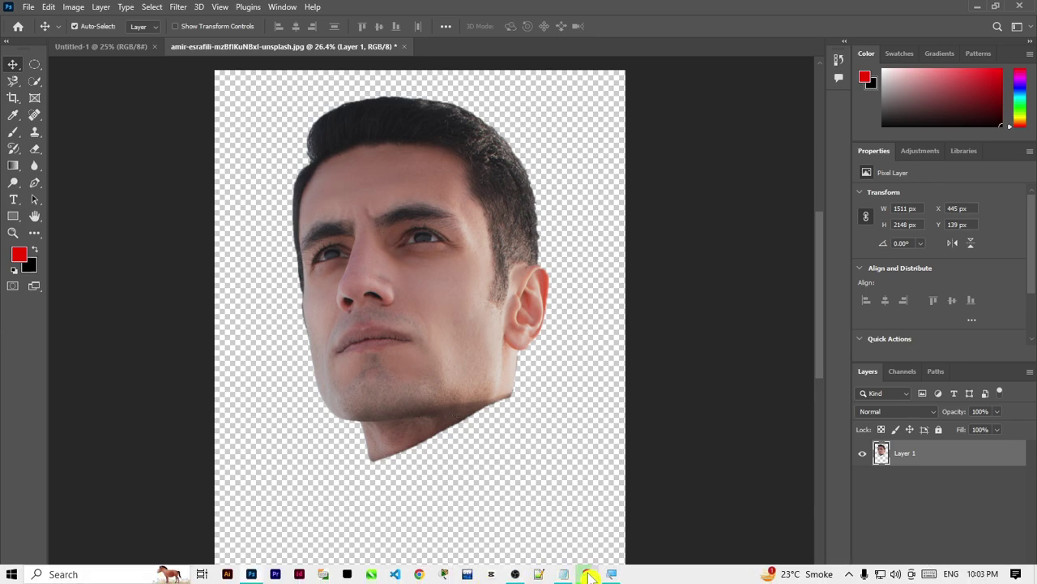
Return to the Unsplash man-image search results and browse them, dismissing the attribution popup
{"action": "mouse_move", "coordinate": [587, 574]}
{"action": "left_click", "coordinate": [551, 486]}
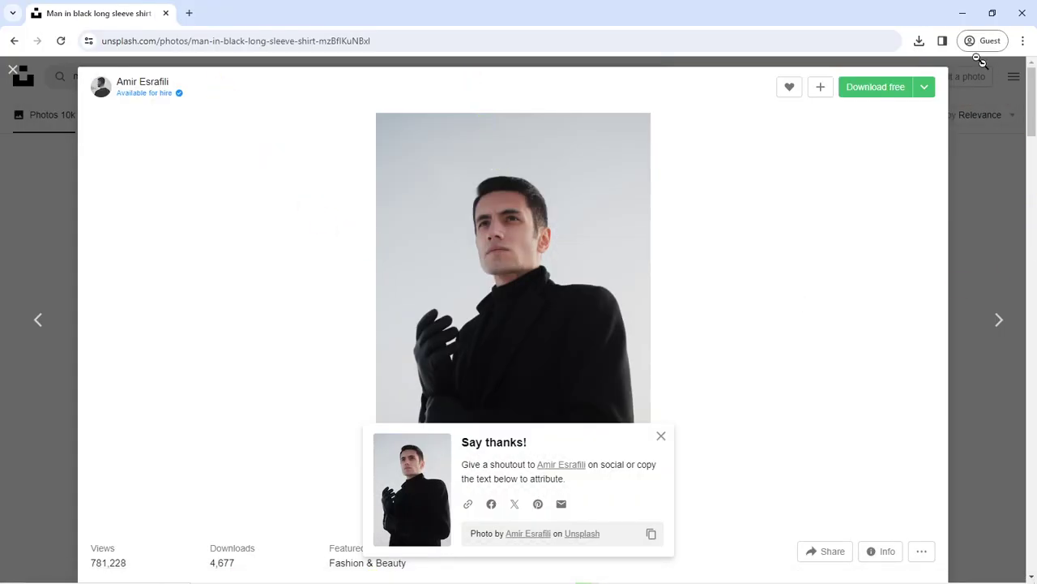
{"action": "left_click", "coordinate": [15, 70]}
{"action": "left_click", "coordinate": [1034, 375]}
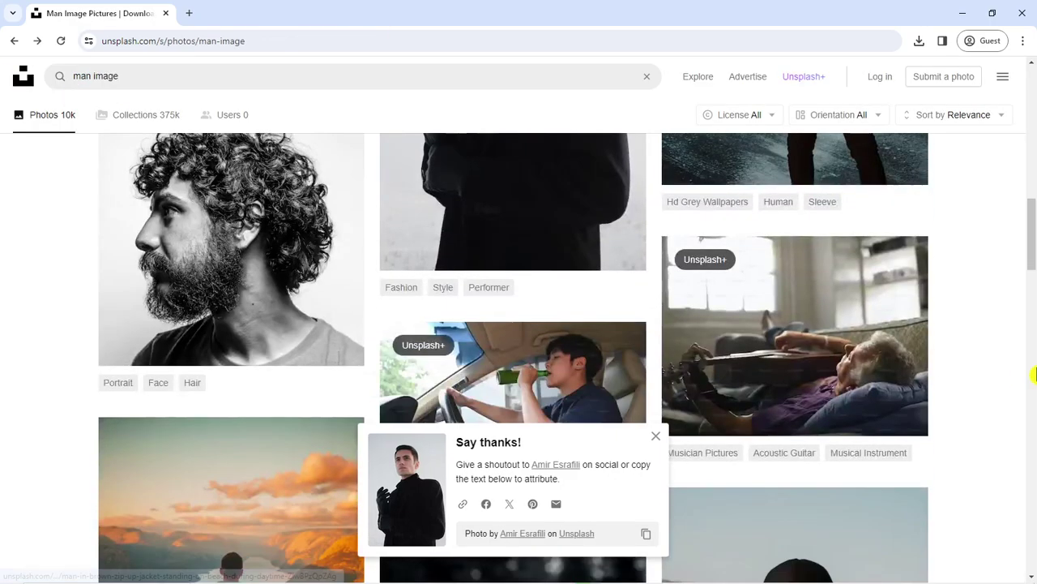
{"action": "scroll", "coordinate": [1031, 373], "scroll_direction": "down", "scroll_amount": 3}
{"action": "scroll", "coordinate": [697, 418], "scroll_direction": "down", "scroll_amount": 3}
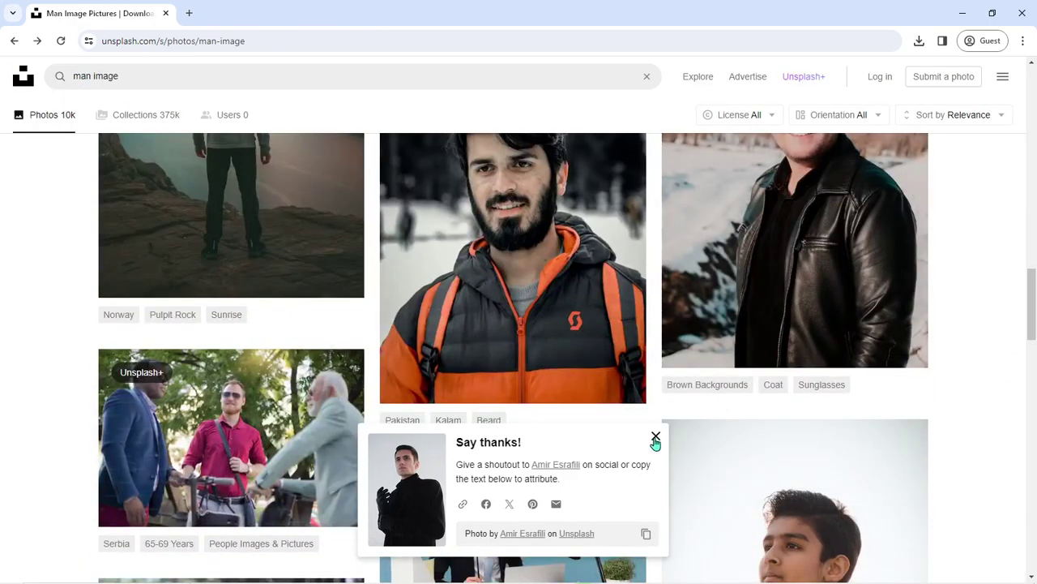
{"action": "left_click", "coordinate": [656, 438]}
{"action": "scroll", "coordinate": [616, 406], "scroll_direction": "up", "scroll_amount": 4}
{"action": "scroll", "coordinate": [533, 312], "scroll_direction": "up", "scroll_amount": 2}
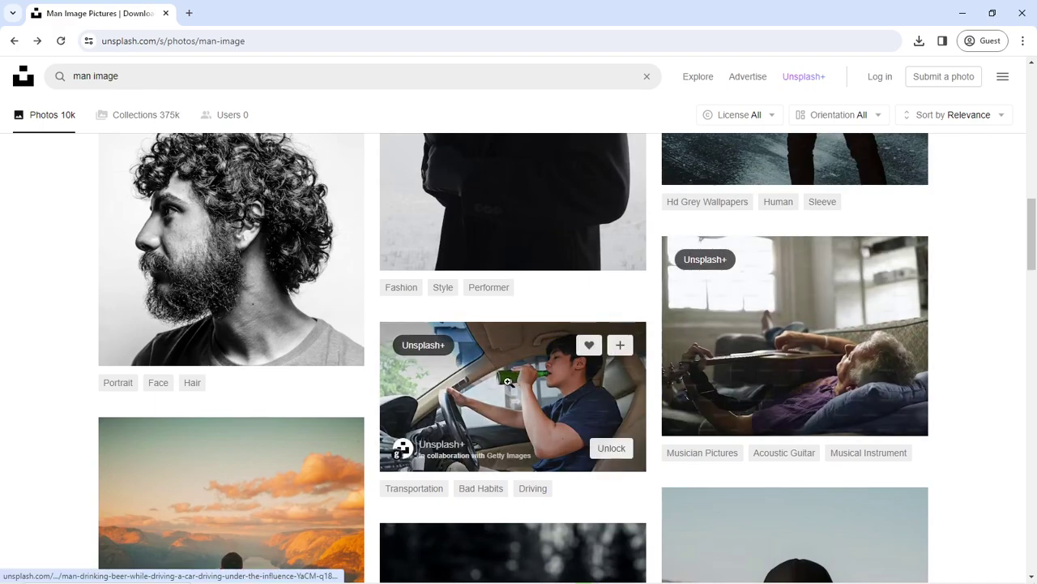
{"action": "scroll", "coordinate": [926, 301], "scroll_direction": "down", "scroll_amount": 3}
{"action": "scroll", "coordinate": [941, 306], "scroll_direction": "down", "scroll_amount": 3}
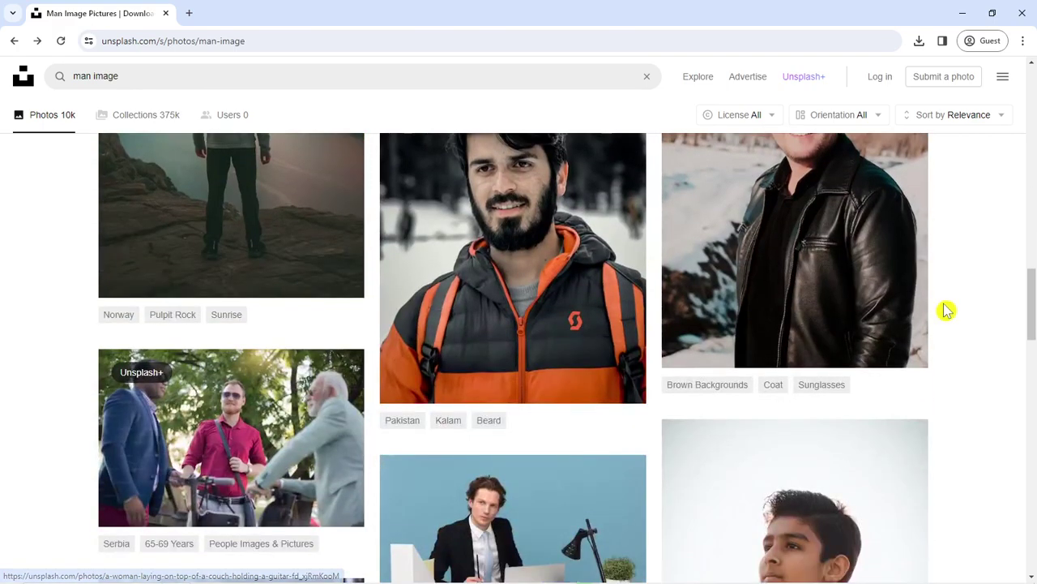
{"action": "scroll", "coordinate": [945, 309], "scroll_direction": "up", "scroll_amount": 2}
{"action": "scroll", "coordinate": [945, 309], "scroll_direction": "down", "scroll_amount": 4}
{"action": "scroll", "coordinate": [945, 309], "scroll_direction": "down", "scroll_amount": 3}
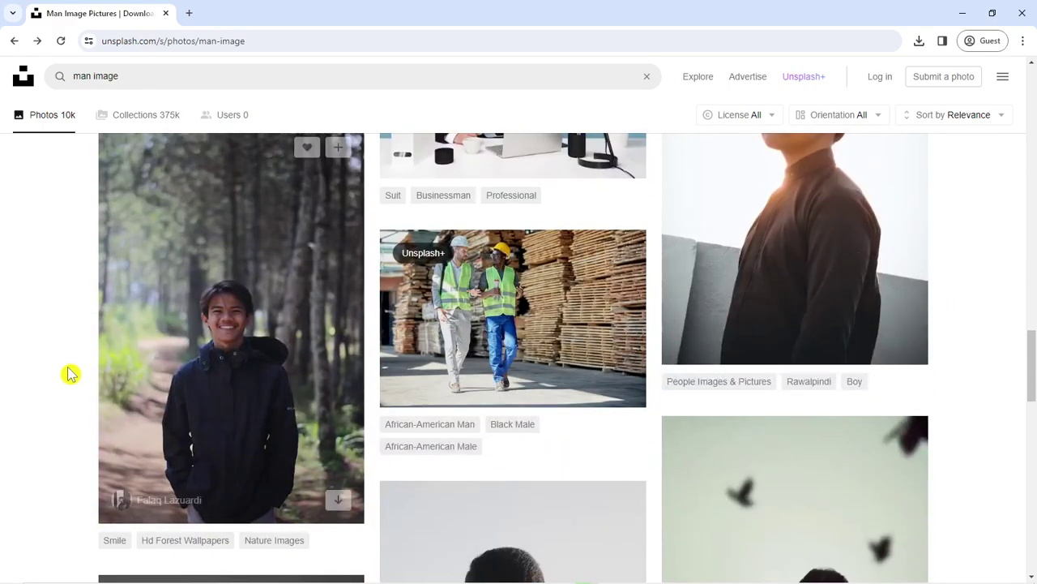
{"action": "scroll", "coordinate": [69, 373], "scroll_direction": "down", "scroll_amount": 3}
{"action": "scroll", "coordinate": [986, 276], "scroll_direction": "down", "scroll_amount": 3}
{"action": "scroll", "coordinate": [987, 275], "scroll_direction": "up", "scroll_amount": 4}
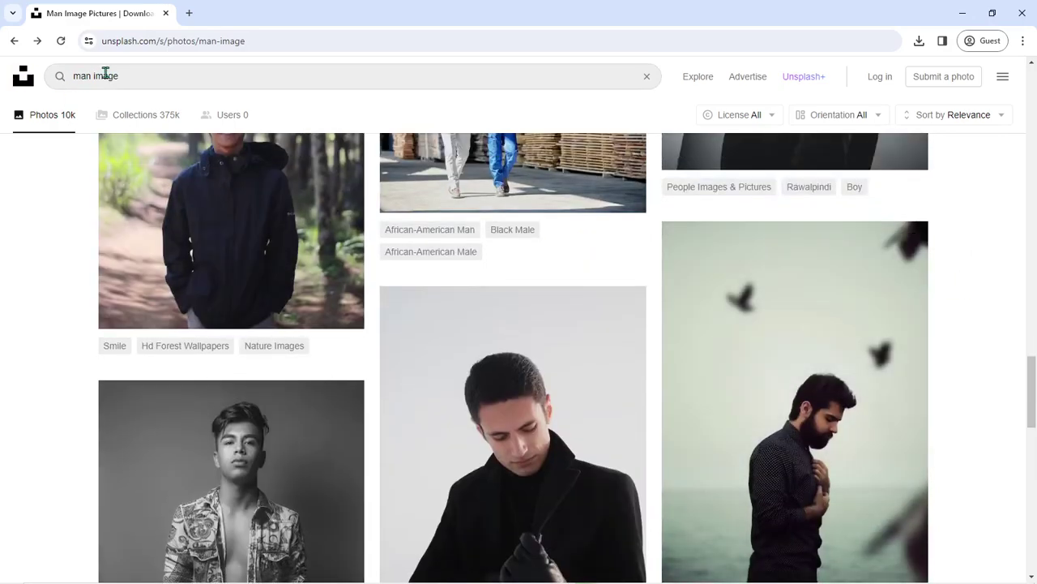
Remove the search from the web address to load and browse the Unsplash homepage
{"action": "left_click", "coordinate": [647, 75]}
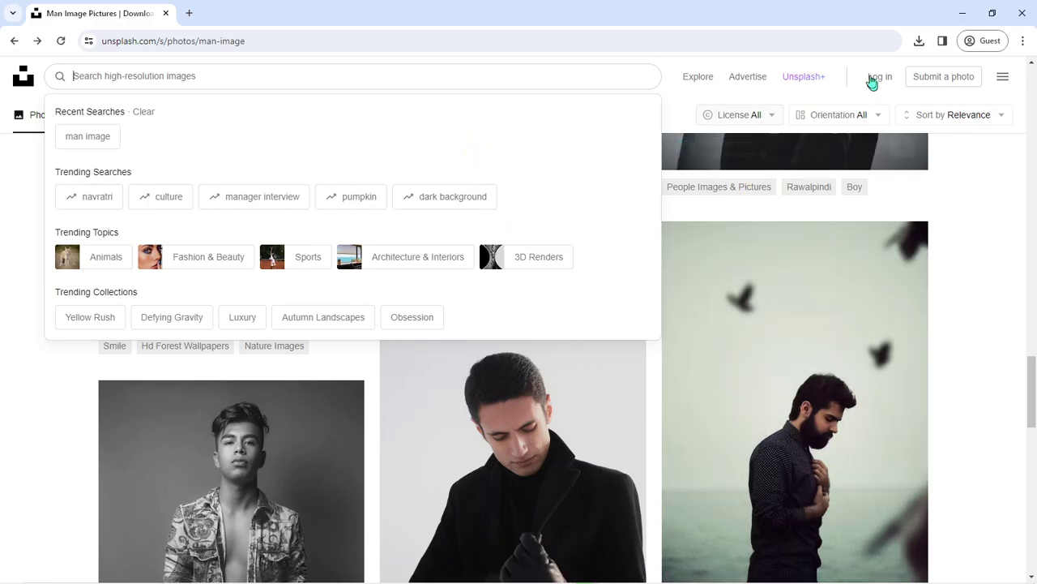
{"action": "left_click_drag", "start_coordinate": [160, 41], "coordinate": [462, 74]}
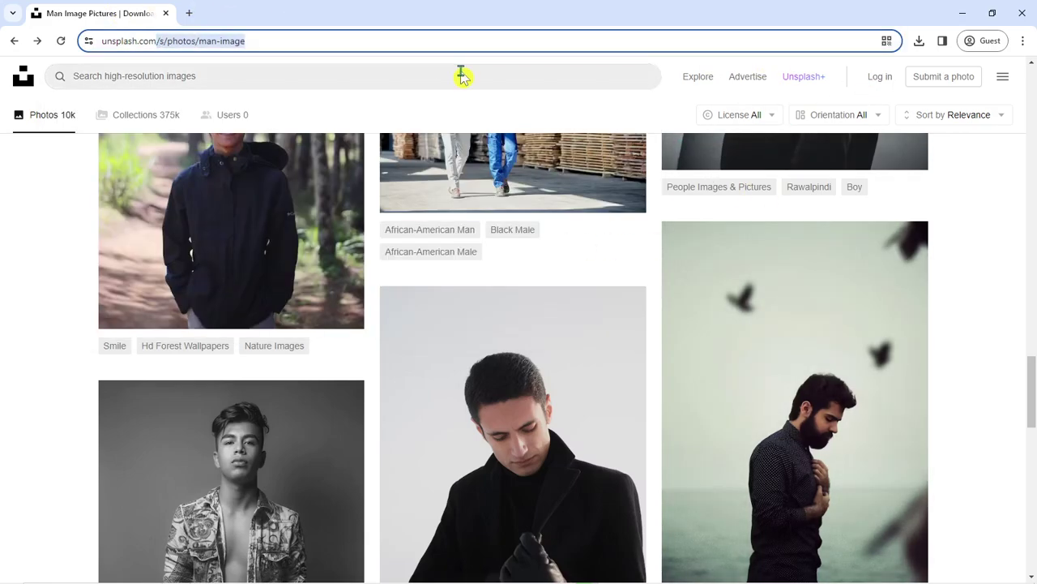
{"action": "key", "text": "BackSpace"}
{"action": "key", "text": "Return"}
{"action": "scroll", "coordinate": [716, 247], "scroll_direction": "down", "scroll_amount": 10}
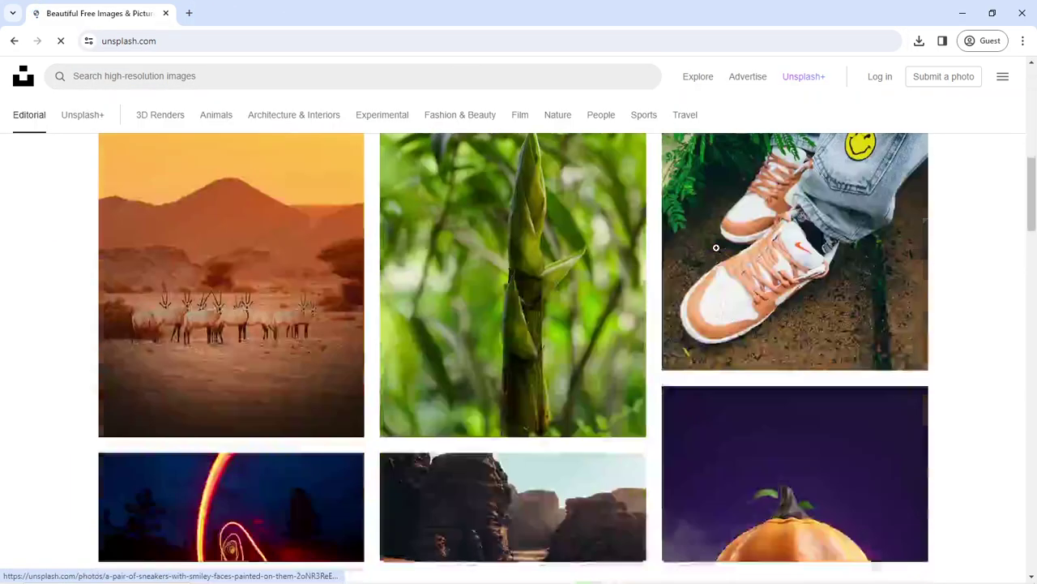
{"action": "scroll", "coordinate": [936, 287], "scroll_direction": "down", "scroll_amount": 3}
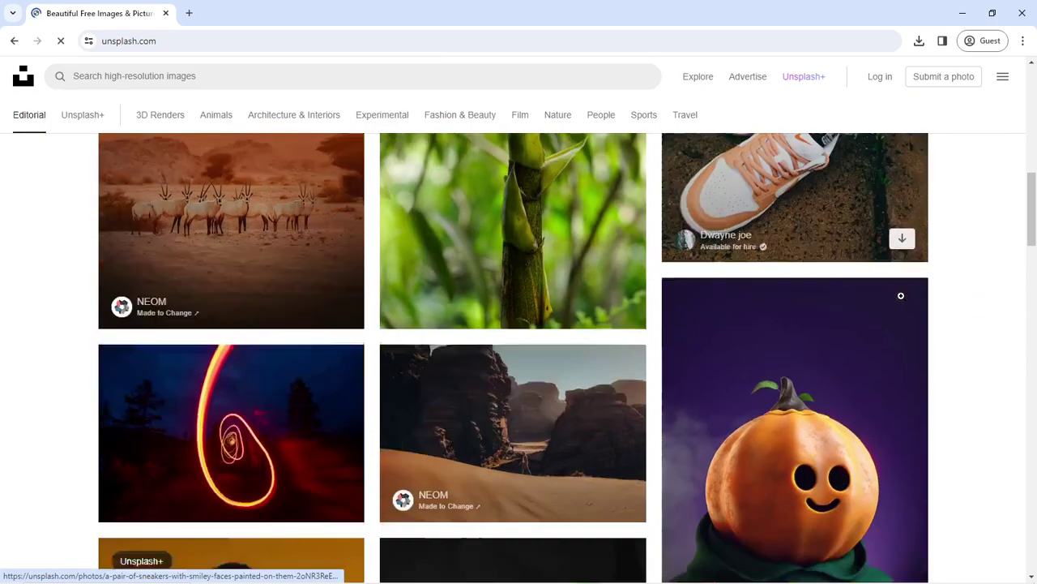
{"action": "scroll", "coordinate": [938, 285], "scroll_direction": "down", "scroll_amount": 2}
{"action": "scroll", "coordinate": [931, 284], "scroll_direction": "down", "scroll_amount": 3}
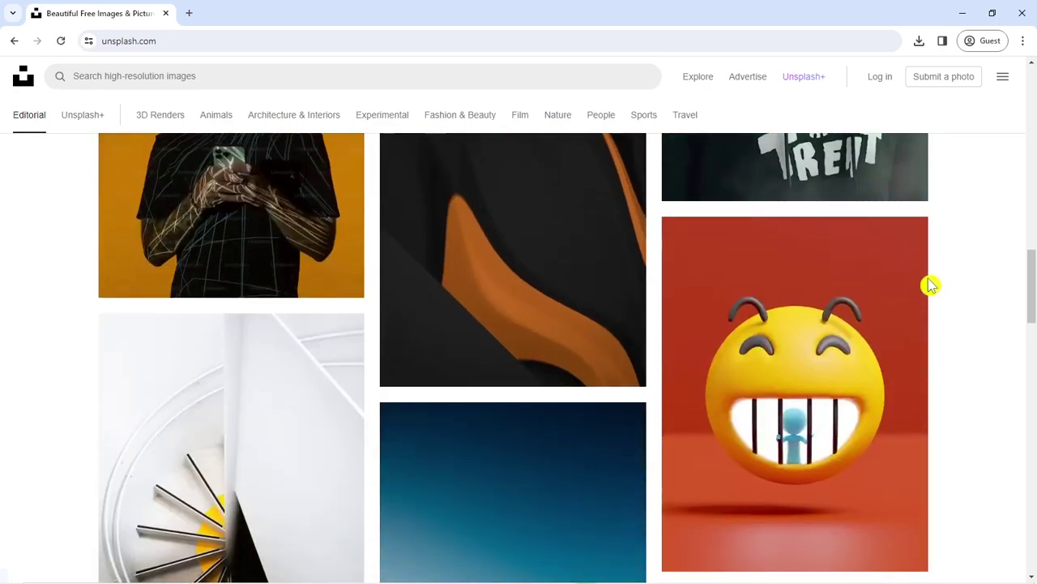
{"action": "scroll", "coordinate": [924, 281], "scroll_direction": "down", "scroll_amount": 2}
{"action": "scroll", "coordinate": [917, 278], "scroll_direction": "up", "scroll_amount": 3}
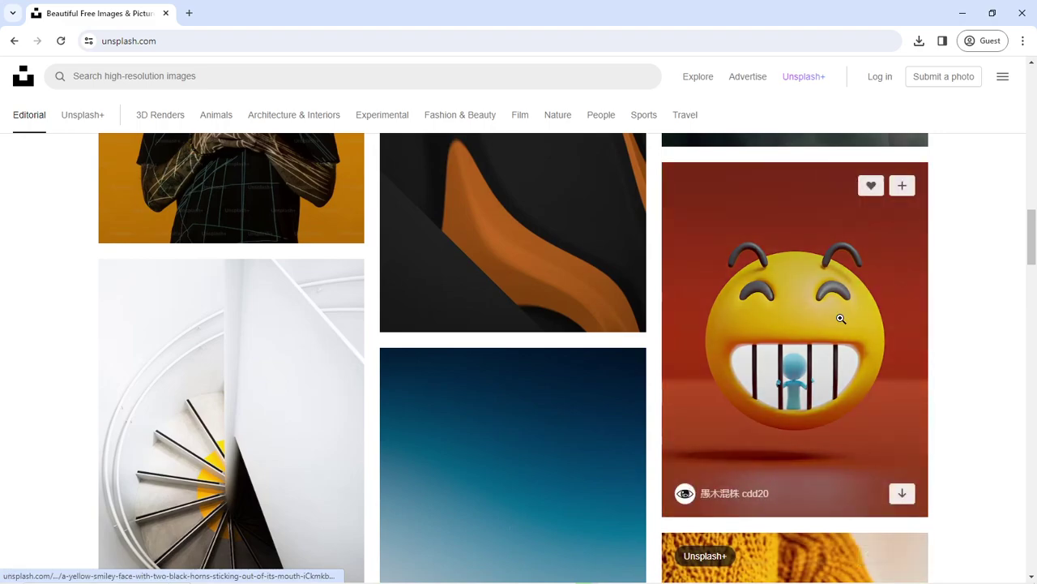
Download the yellow smiley emoji photo at original 3000 x 4000 size to the desktop
{"action": "left_click", "coordinate": [820, 319]}
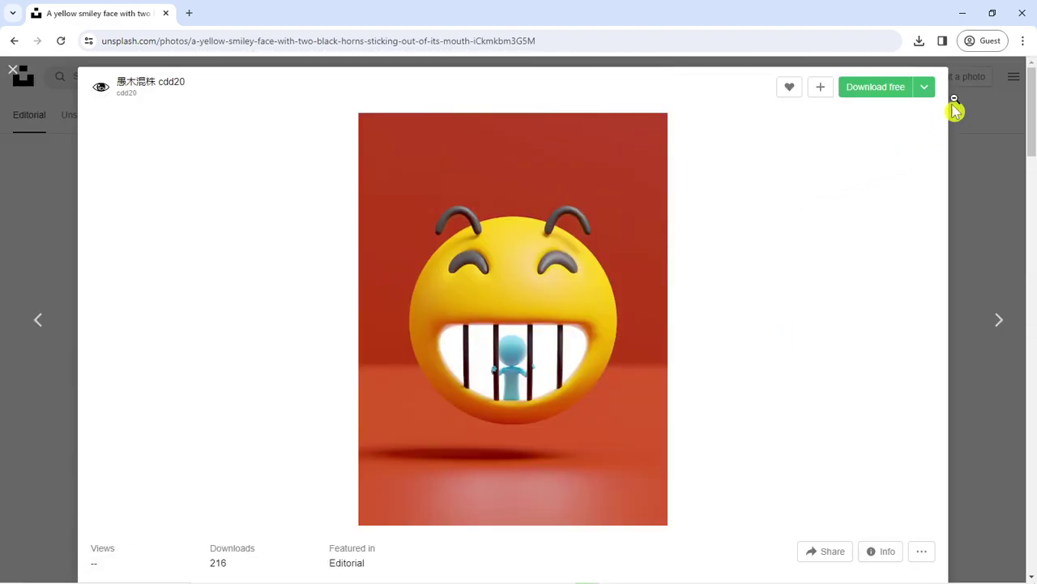
{"action": "left_click", "coordinate": [930, 93]}
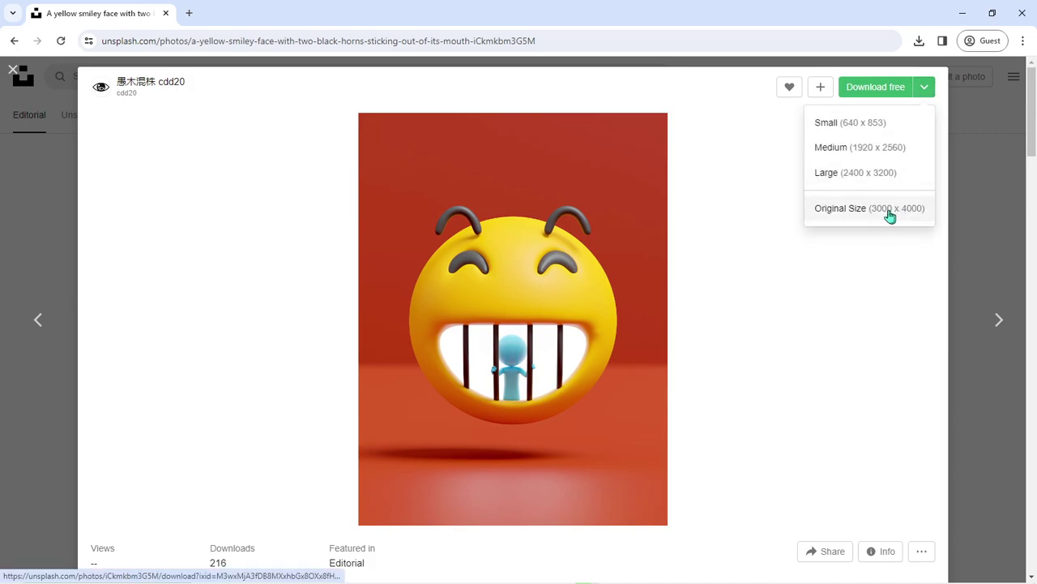
{"action": "left_click", "coordinate": [866, 219]}
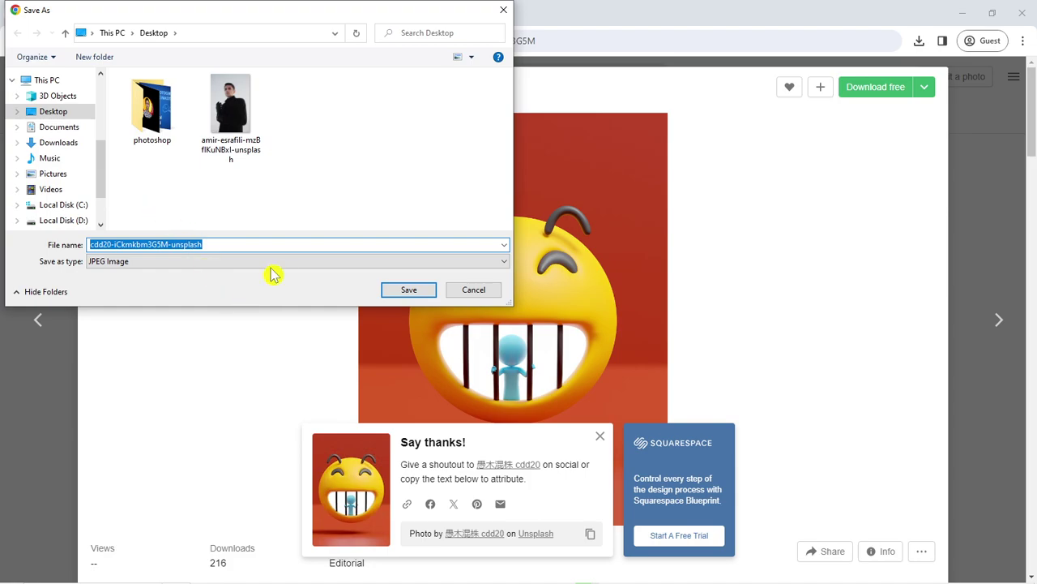
{"action": "left_click", "coordinate": [411, 290]}
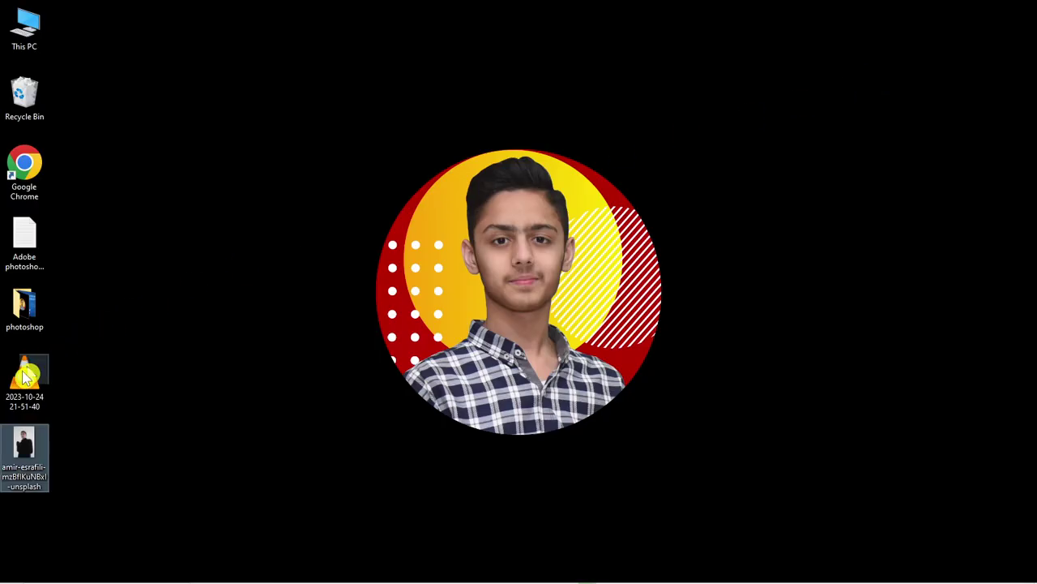
Refresh the desktop and drag the new smiley JPG onto Photoshop to open it
{"action": "right_click", "coordinate": [148, 327]}
{"action": "left_click", "coordinate": [173, 357]}
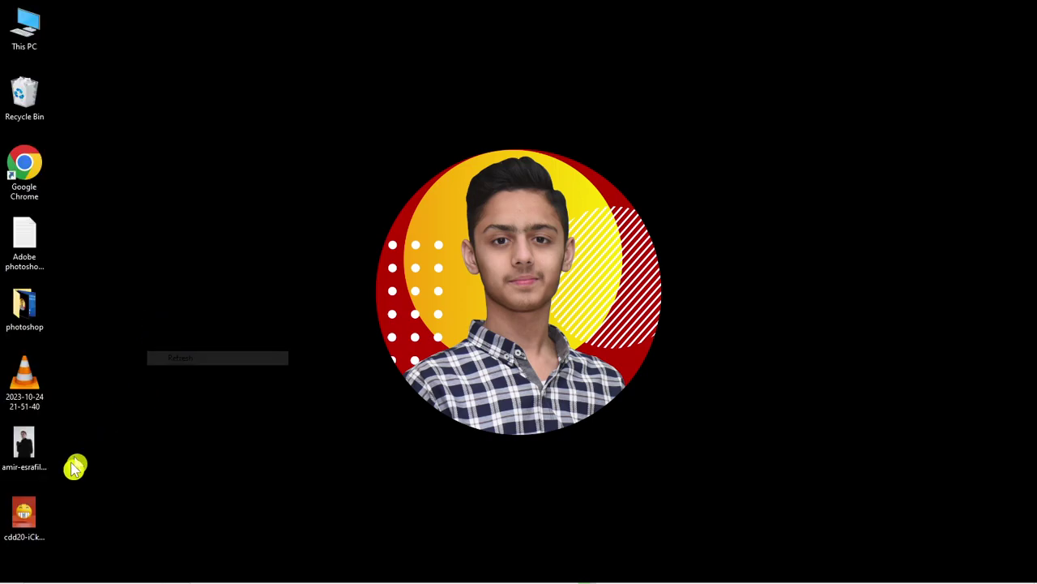
{"action": "mouse_move", "coordinate": [20, 523]}
{"action": "left_mouse_down"}
{"action": "mouse_move", "coordinate": [254, 577]}
{"action": "mouse_move", "coordinate": [167, 572]}
{"action": "mouse_move", "coordinate": [477, 22]}
{"action": "mouse_move", "coordinate": [487, 29]}
{"action": "left_mouse_up"}
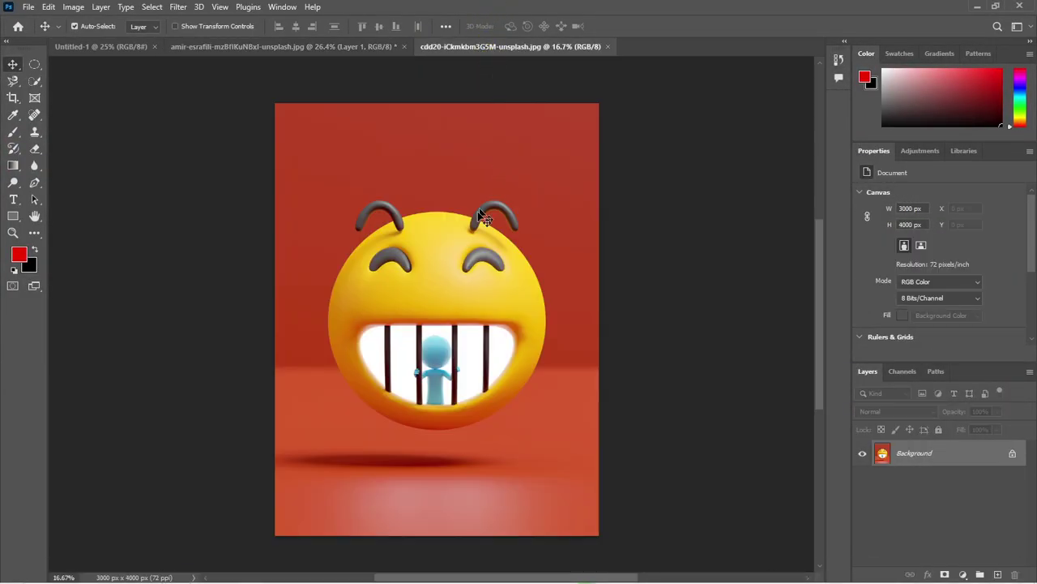
Zoom in on the smiley and pick the Quick Selection Tool from the selection-tool flyout
{"action": "scroll", "coordinate": [395, 300], "scroll_direction": "up", "scroll_amount": 2}
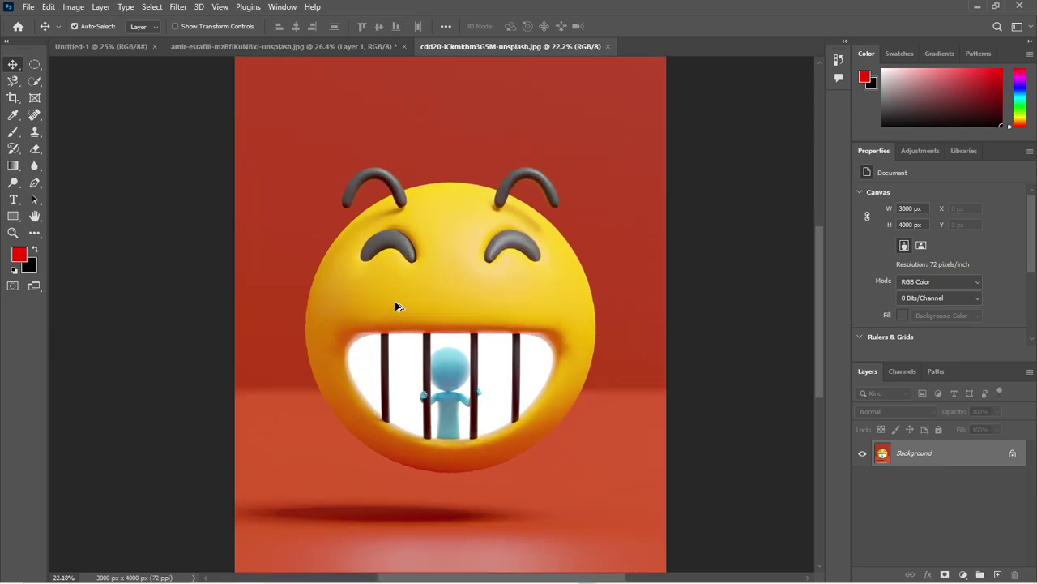
{"action": "scroll", "coordinate": [502, 292], "scroll_direction": "up", "scroll_amount": 2}
{"action": "scroll", "coordinate": [406, 472], "scroll_direction": "up", "scroll_amount": 1}
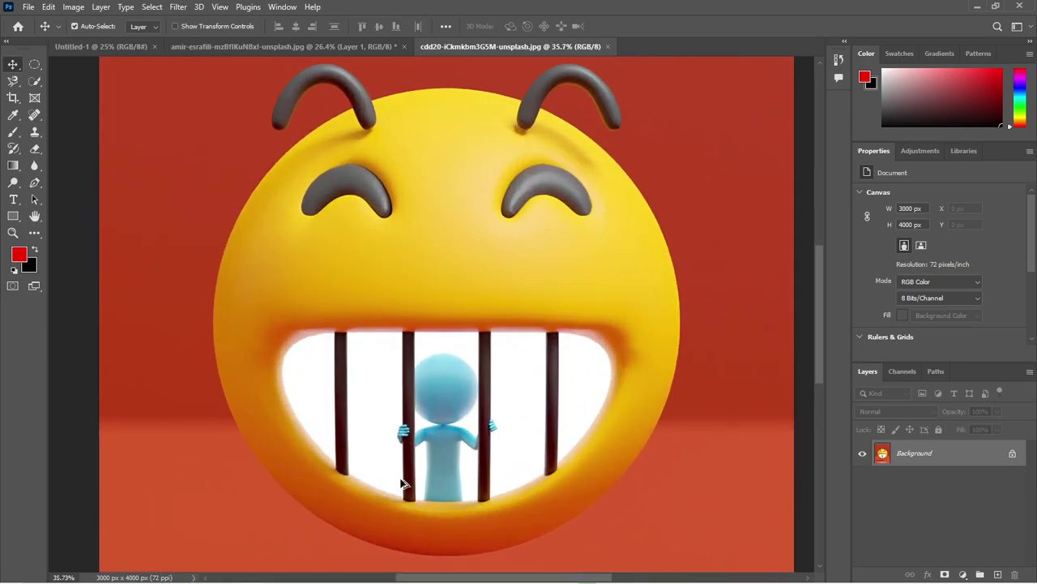
{"action": "left_click", "coordinate": [32, 83]}
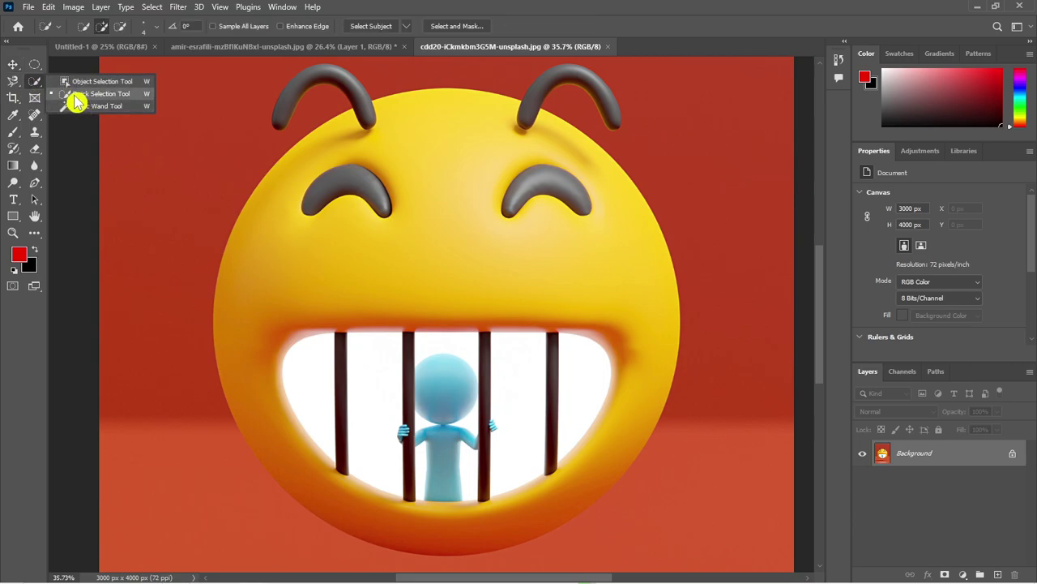
{"action": "left_click", "coordinate": [75, 101]}
{"action": "scroll", "coordinate": [368, 294], "scroll_direction": "up", "scroll_amount": 1}
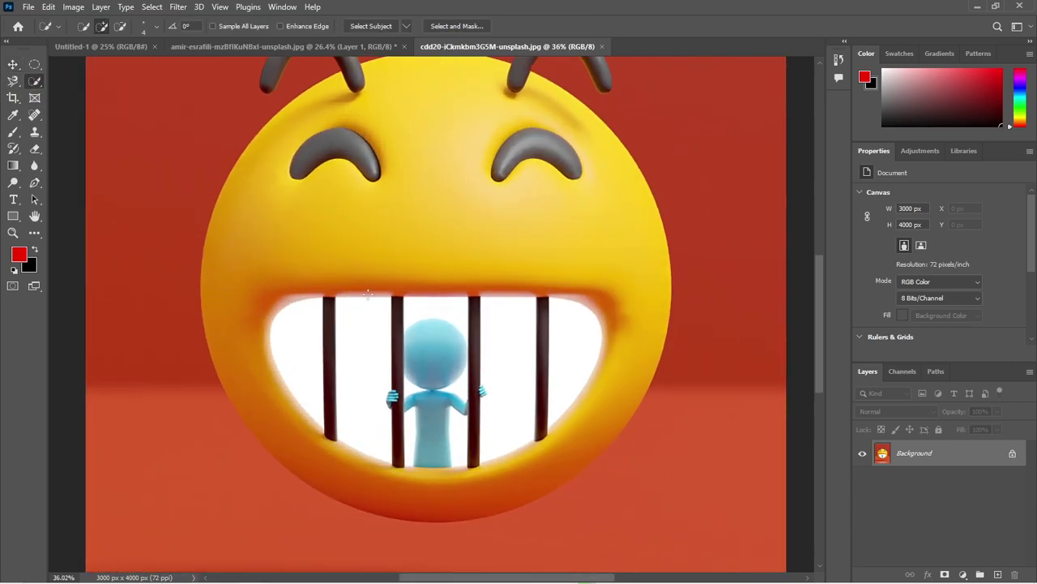
{"action": "scroll", "coordinate": [368, 295], "scroll_direction": "down", "scroll_amount": 2}
{"action": "scroll", "coordinate": [424, 162], "scroll_direction": "up", "scroll_amount": 2}
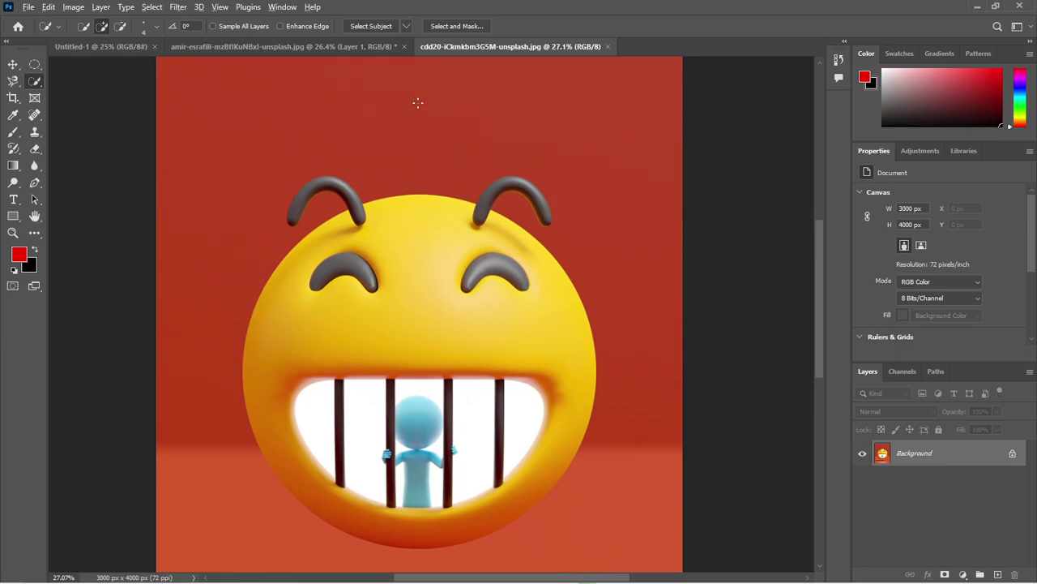
{"action": "scroll", "coordinate": [399, 134], "scroll_direction": "up", "scroll_amount": 2}
{"action": "scroll", "coordinate": [398, 139], "scroll_direction": "up", "scroll_amount": 2}
{"action": "scroll", "coordinate": [389, 162], "scroll_direction": "up", "scroll_amount": 1}
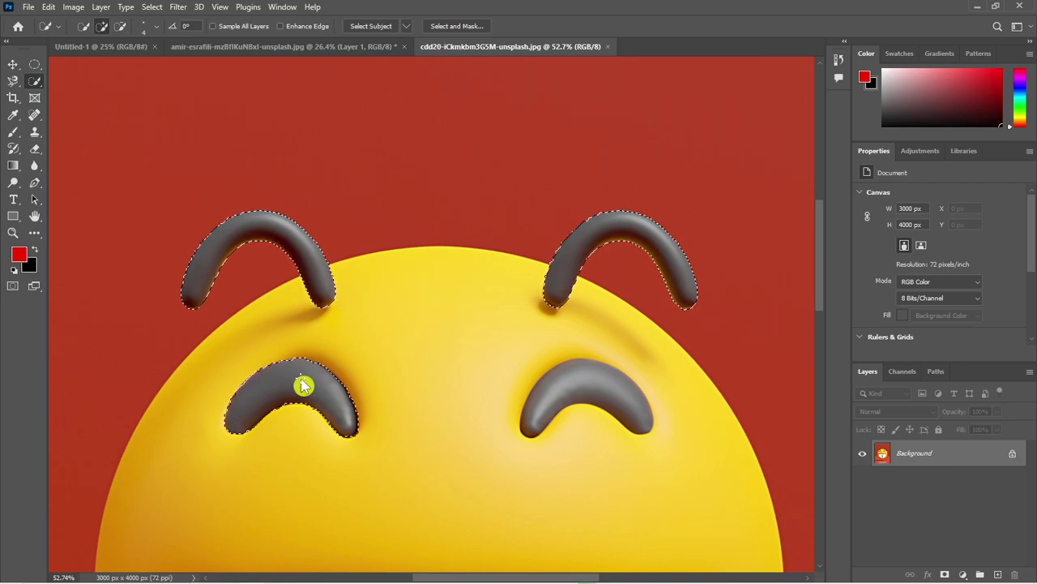
In Add mode, add the right eyebrow, head top, forehead and face down to the mouth
{"action": "left_click", "coordinate": [101, 31]}
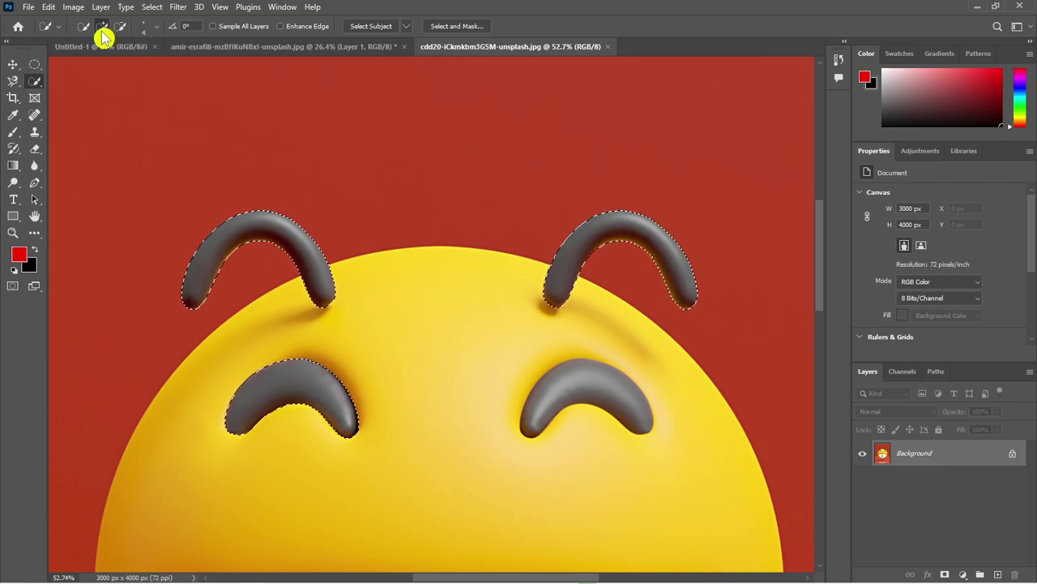
{"action": "left_click_drag", "start_coordinate": [542, 399], "coordinate": [595, 390]}
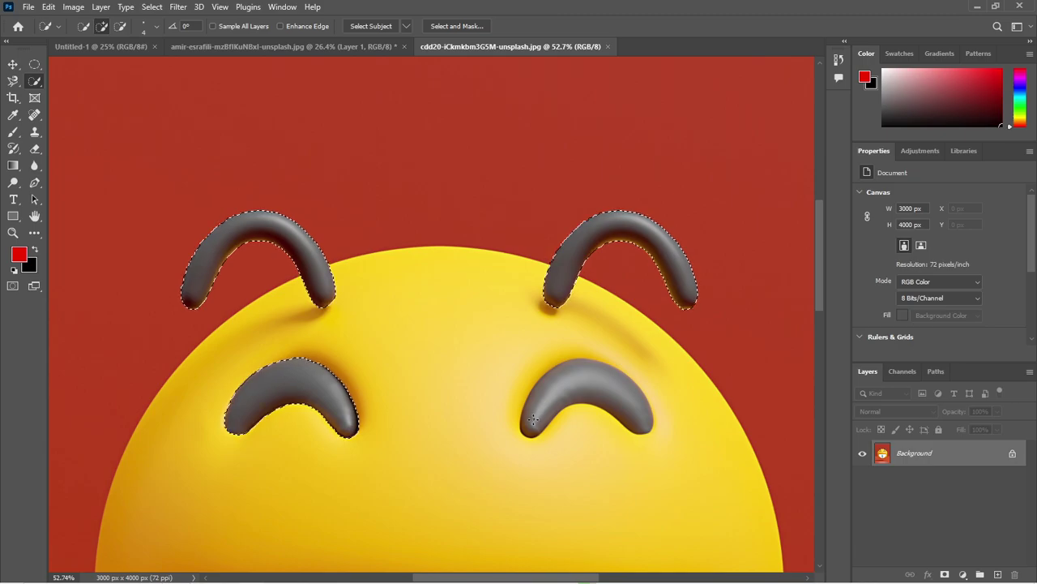
{"action": "scroll", "coordinate": [580, 372], "scroll_direction": "down", "scroll_amount": 1}
{"action": "scroll", "coordinate": [527, 308], "scroll_direction": "down", "scroll_amount": 1}
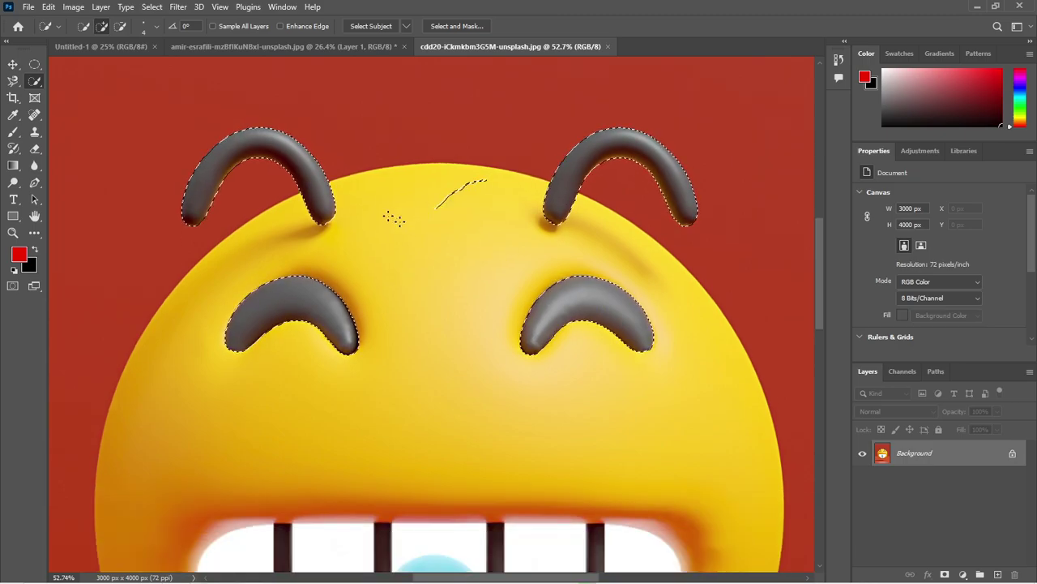
{"action": "left_click_drag", "start_coordinate": [434, 207], "coordinate": [488, 225]}
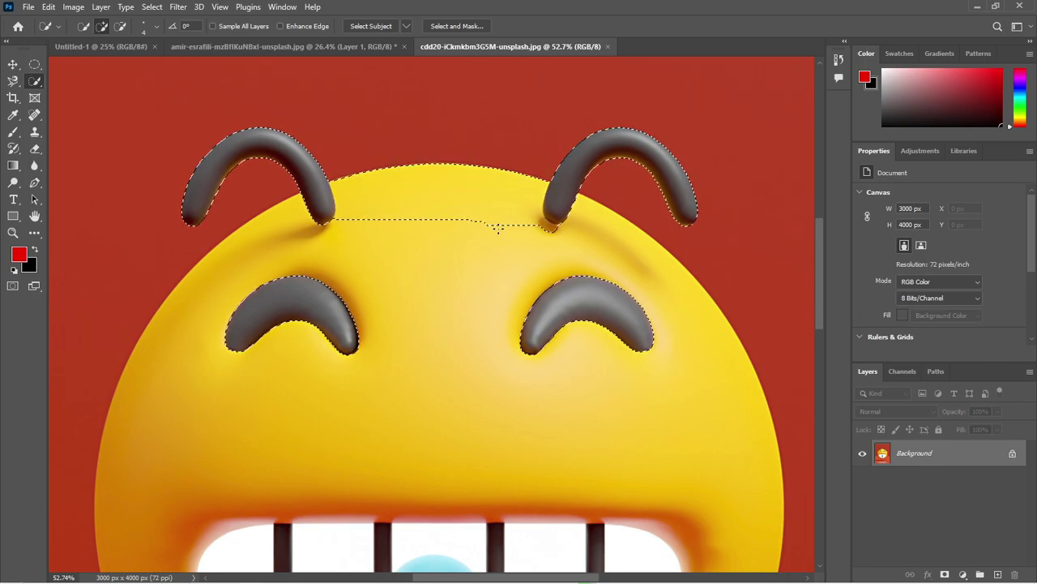
{"action": "scroll", "coordinate": [498, 224], "scroll_direction": "down", "scroll_amount": 1}
{"action": "scroll", "coordinate": [364, 174], "scroll_direction": "down", "scroll_amount": 1}
{"action": "mouse_move", "coordinate": [298, 109]}
{"action": "left_mouse_down"}
{"action": "mouse_move", "coordinate": [193, 234]}
{"action": "mouse_move", "coordinate": [154, 310]}
{"action": "left_mouse_up"}
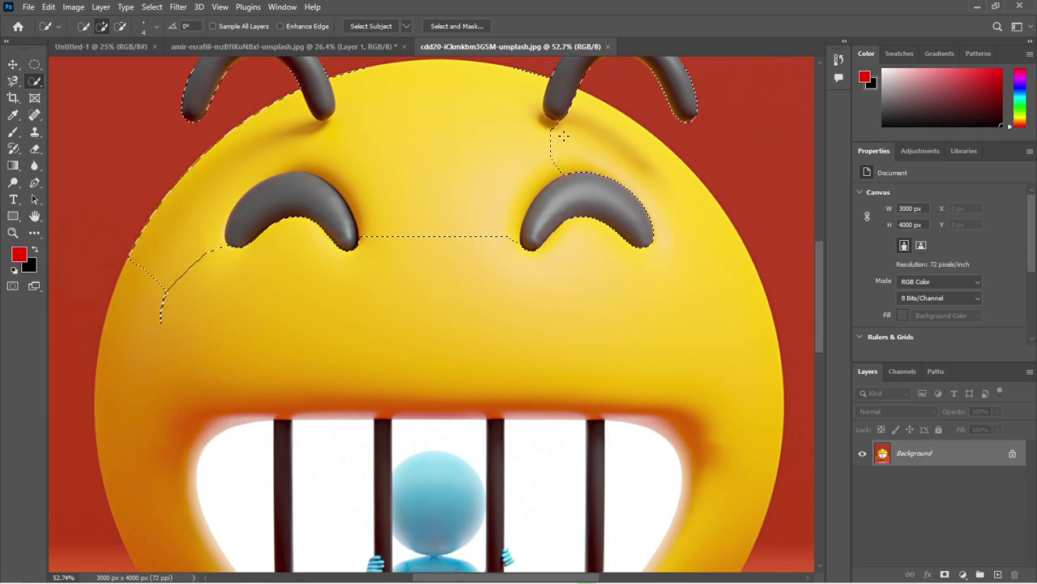
{"action": "left_click_drag", "start_coordinate": [563, 136], "coordinate": [707, 315]}
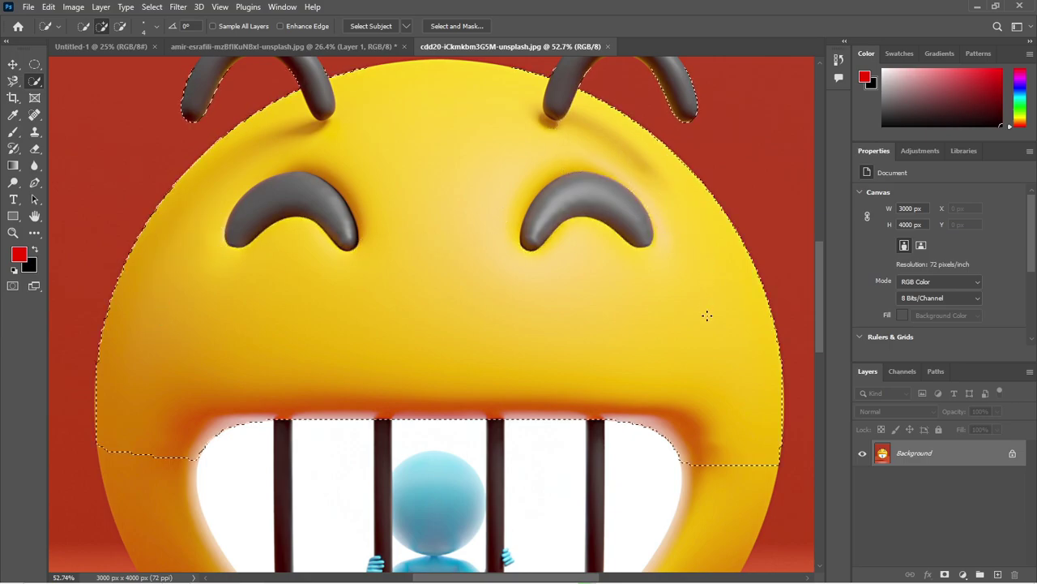
{"action": "scroll", "coordinate": [693, 308], "scroll_direction": "down", "scroll_amount": 1}
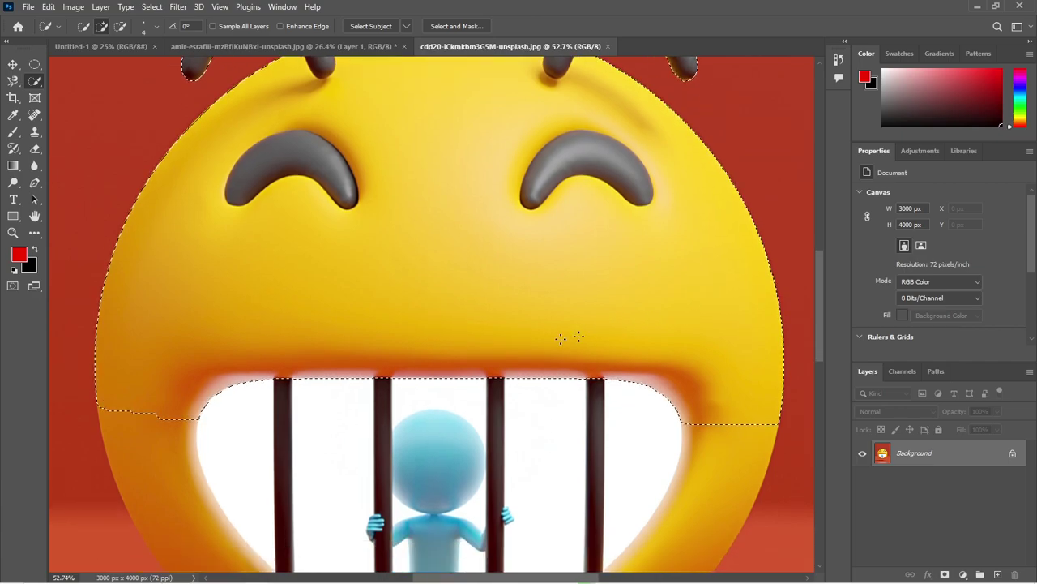
{"action": "scroll", "coordinate": [543, 311], "scroll_direction": "down", "scroll_amount": 3}
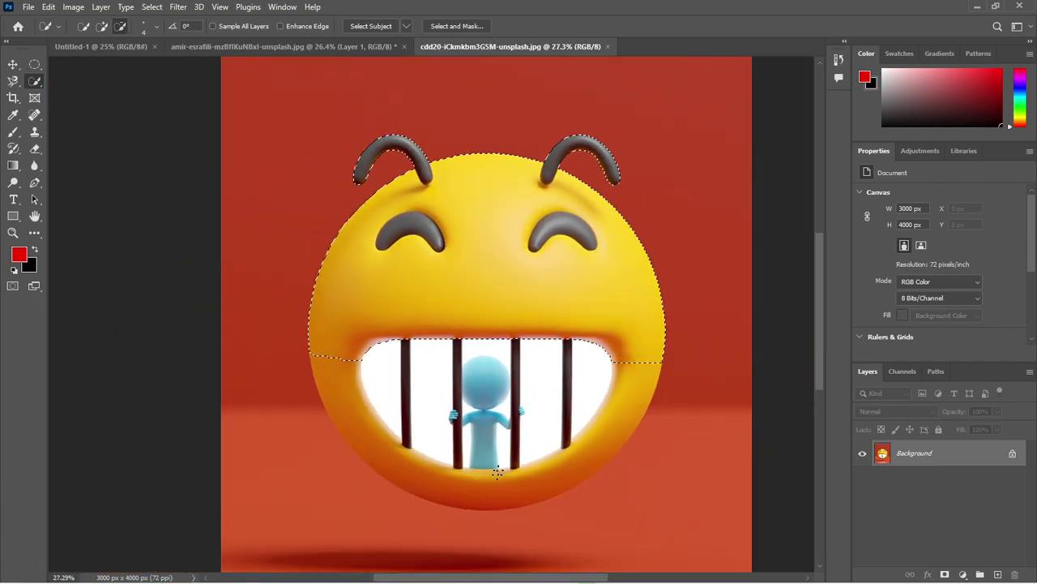
{"action": "scroll", "coordinate": [497, 472], "scroll_direction": "up", "scroll_amount": 2}
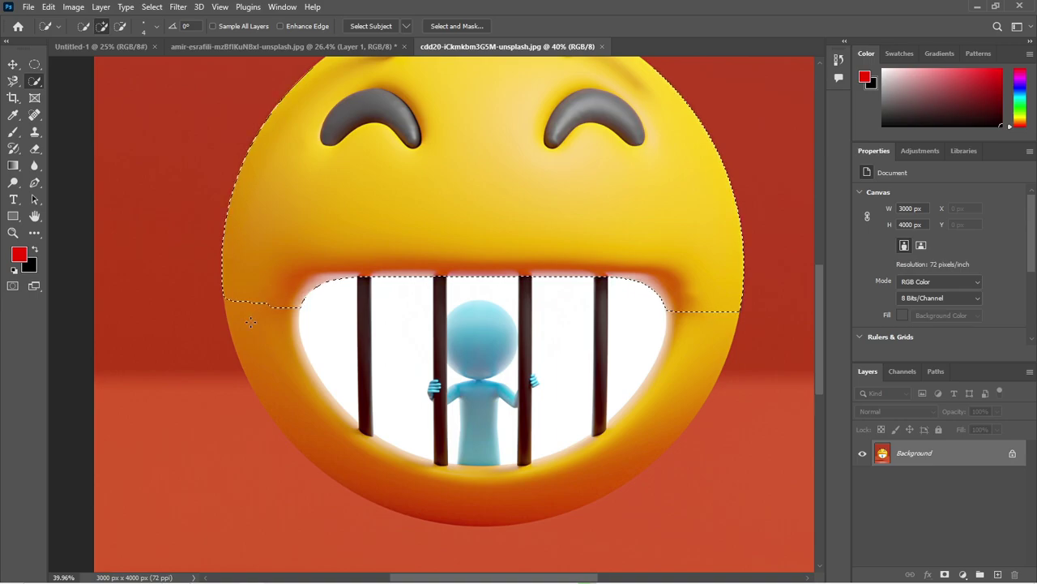
Adjust the Quick Selection brush size with the bracket keys, ending at 600
{"action": "key", "text": "bracketright"}
{"action": "key", "text": "bracketright"}
{"action": "key", "text": "bracketright"}
{"action": "key", "text": "bracketright"}
{"action": "key", "text": "bracketright"}
{"action": "key", "text": "bracketright"}
{"action": "key", "text": "bracketright"}
{"action": "key", "text": "bracketright"}
{"action": "key", "text": "bracketright"}
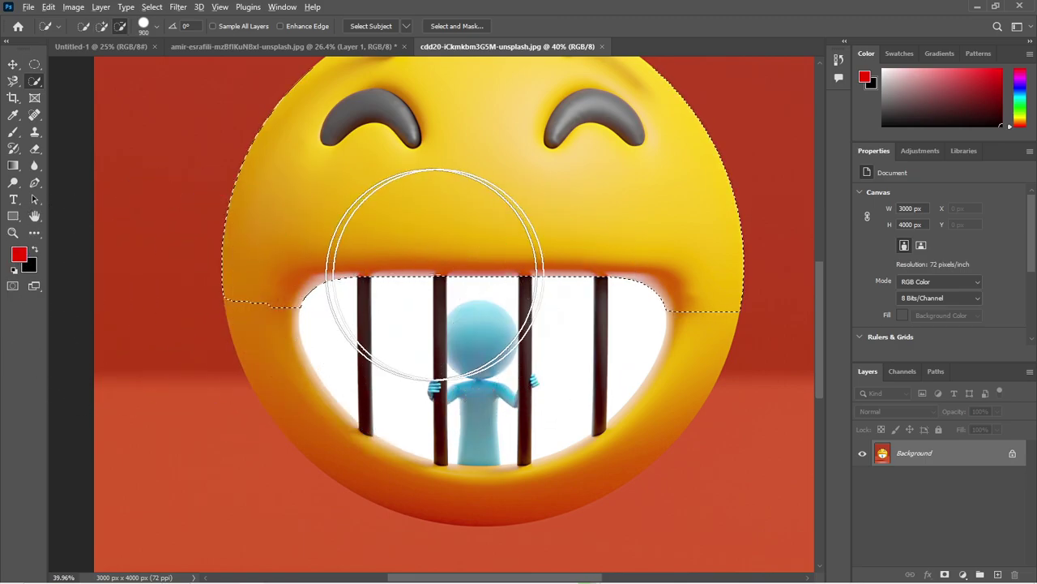
{"action": "scroll", "coordinate": [486, 243], "scroll_direction": "down", "scroll_amount": 3}
{"action": "scroll", "coordinate": [181, 266], "scroll_direction": "up", "scroll_amount": 1}
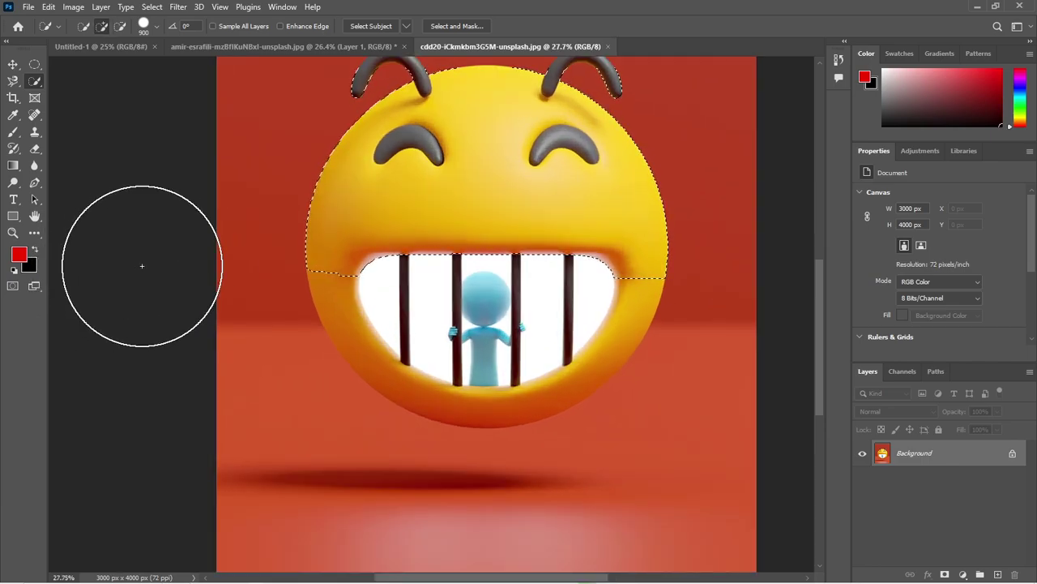
{"action": "key", "text": "bracketleft"}
{"action": "key", "text": "bracketleft"}
{"action": "key", "text": "bracketleft"}
{"action": "key", "text": "bracketleft"}
{"action": "key", "text": "bracketleft"}
{"action": "key", "text": "bracketleft"}
{"action": "key", "text": "bracketleft"}
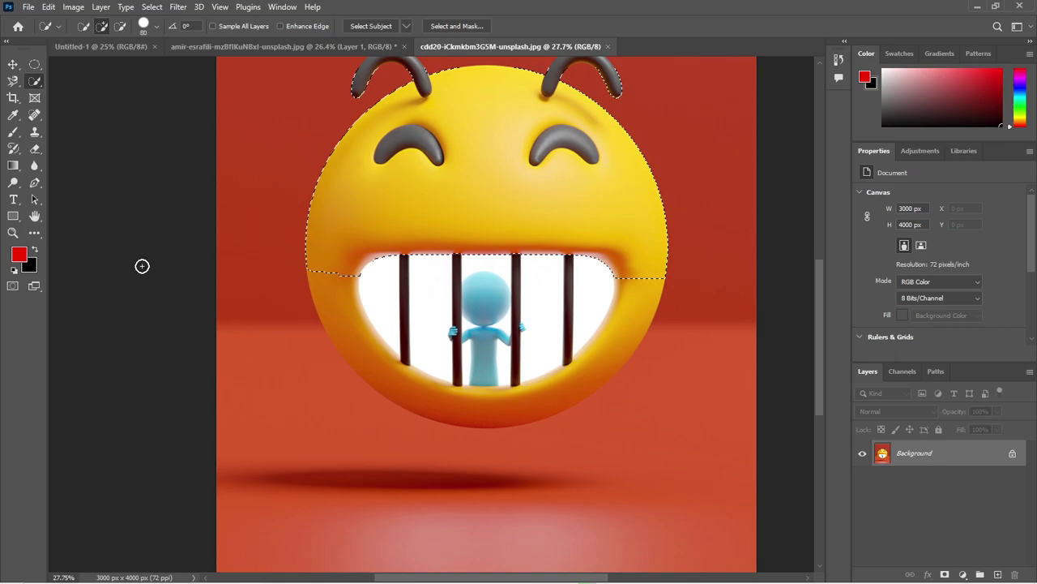
{"action": "key", "text": "bracketright"}
{"action": "key", "text": "bracketright"}
{"action": "key", "text": "bracketright"}
{"action": "key", "text": "bracketright"}
{"action": "key", "text": "bracketright"}
{"action": "key", "text": "bracketright"}
{"action": "key", "text": "bracketleft"}
{"action": "key", "text": "bracketleft"}
{"action": "key", "text": "bracketleft"}
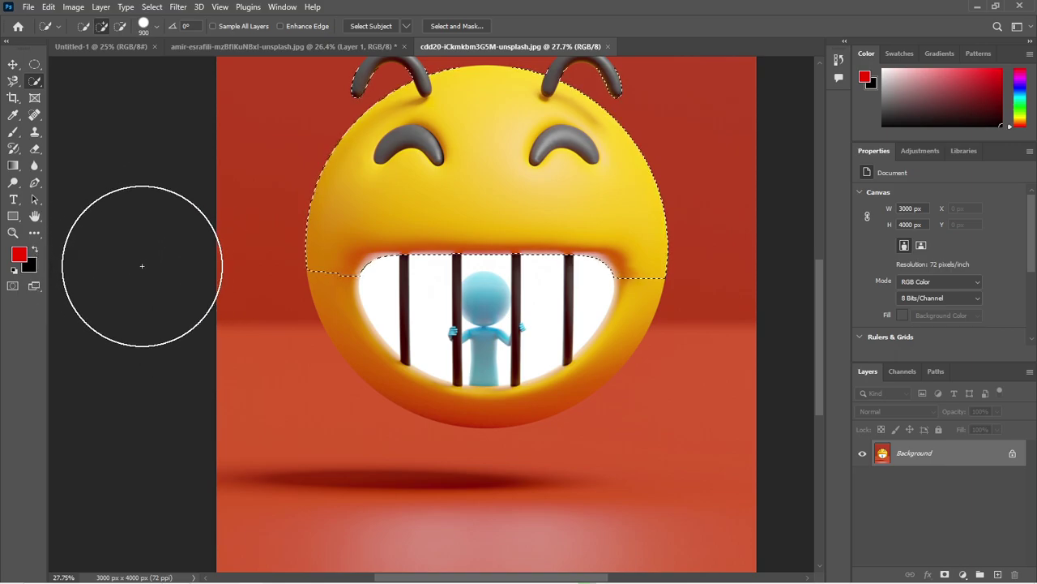
{"action": "key", "text": "bracketleft"}
{"action": "key", "text": "bracketleft"}
{"action": "key", "text": "bracketleft"}
{"action": "key", "text": "bracketleft"}
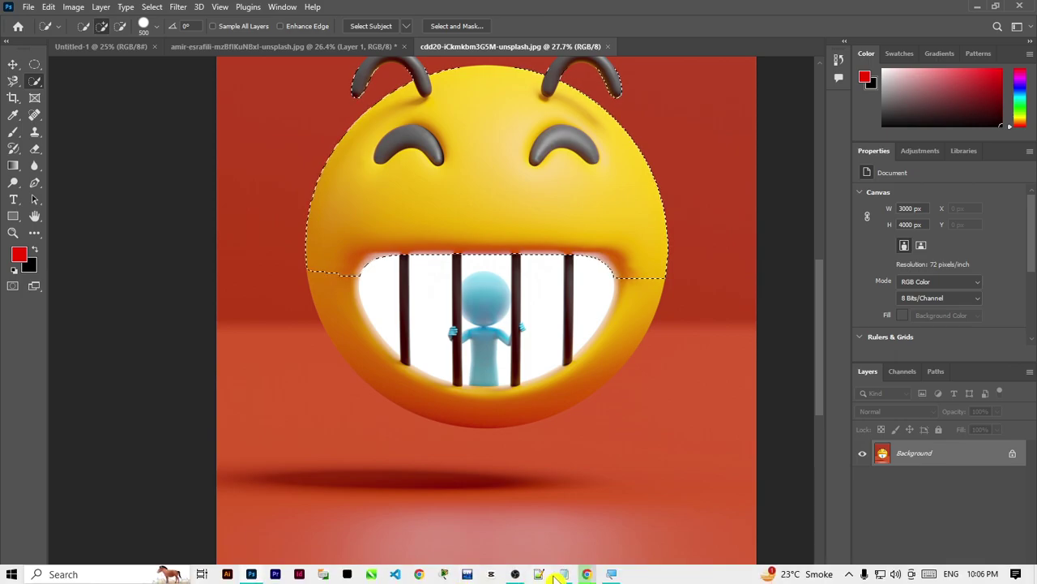
Search Google in a new Chrome tab for 'curly brackets in keyboard'
{"action": "left_click", "coordinate": [588, 574]}
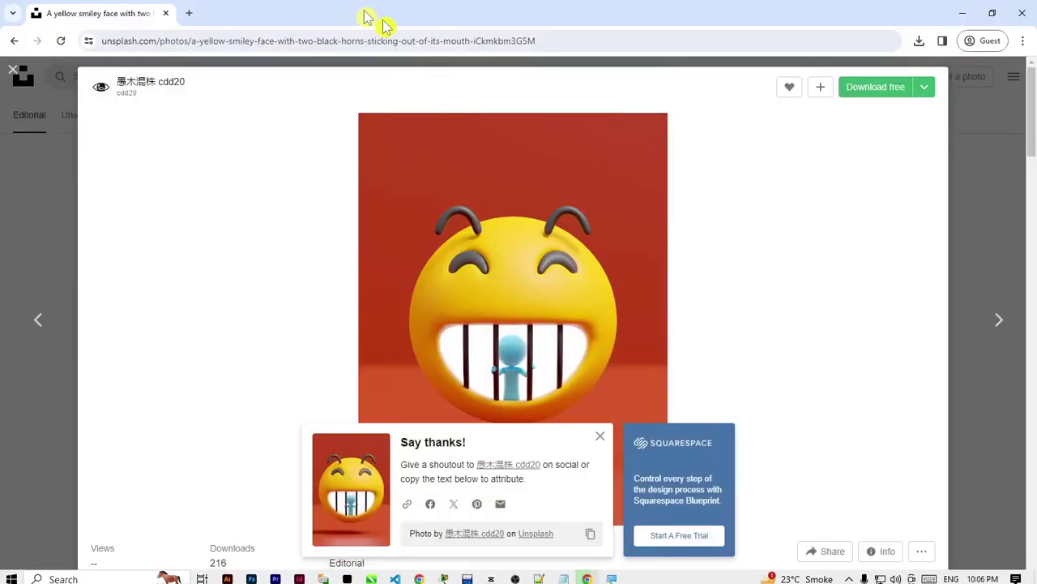
{"action": "left_click", "coordinate": [188, 13]}
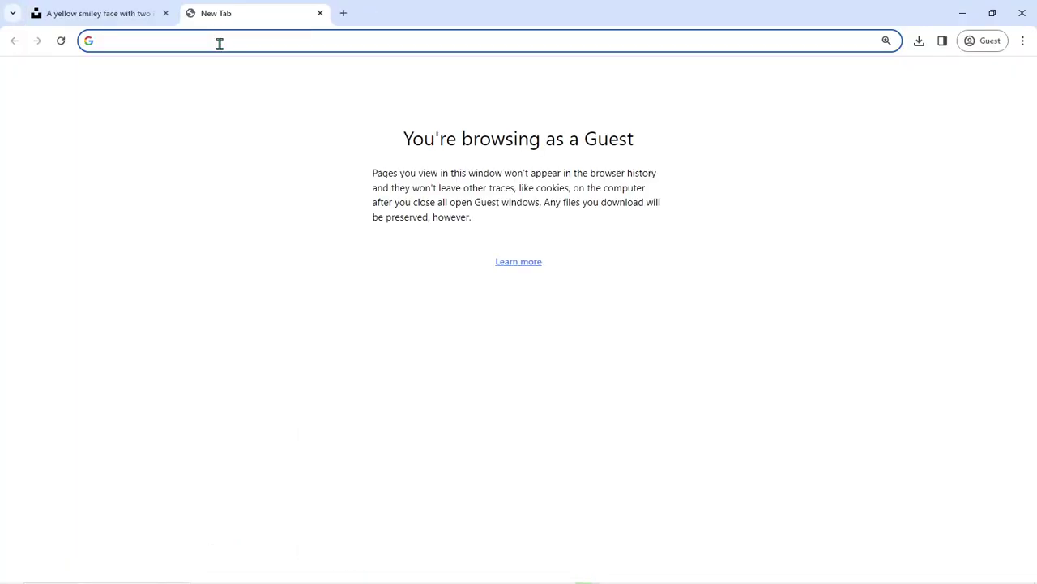
{"action": "type", "text": "cure"}
{"action": "key", "text": "BackSpace"}
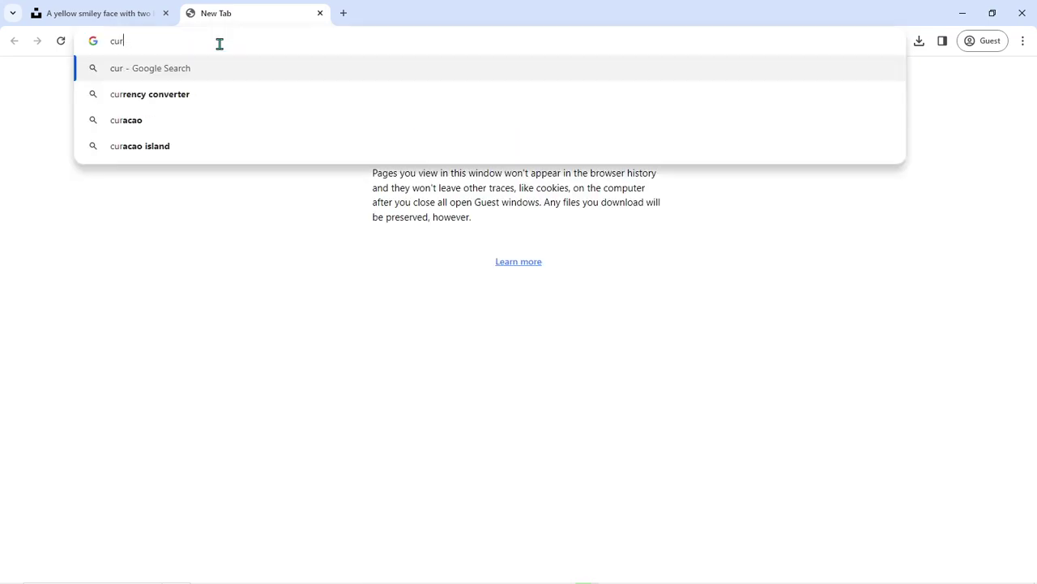
{"action": "type", "text": "ly br"}
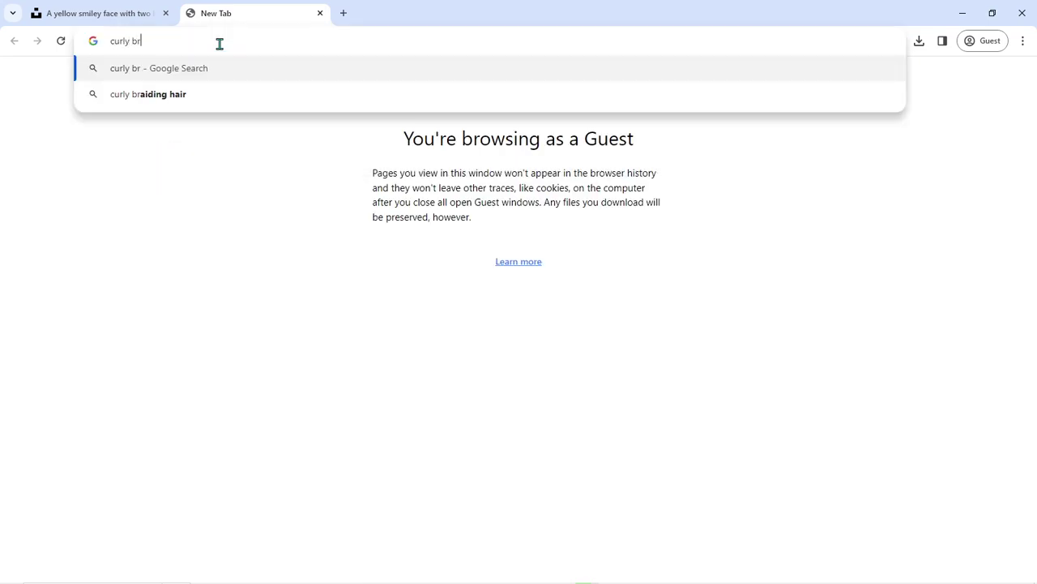
{"action": "type", "text": "acke"}
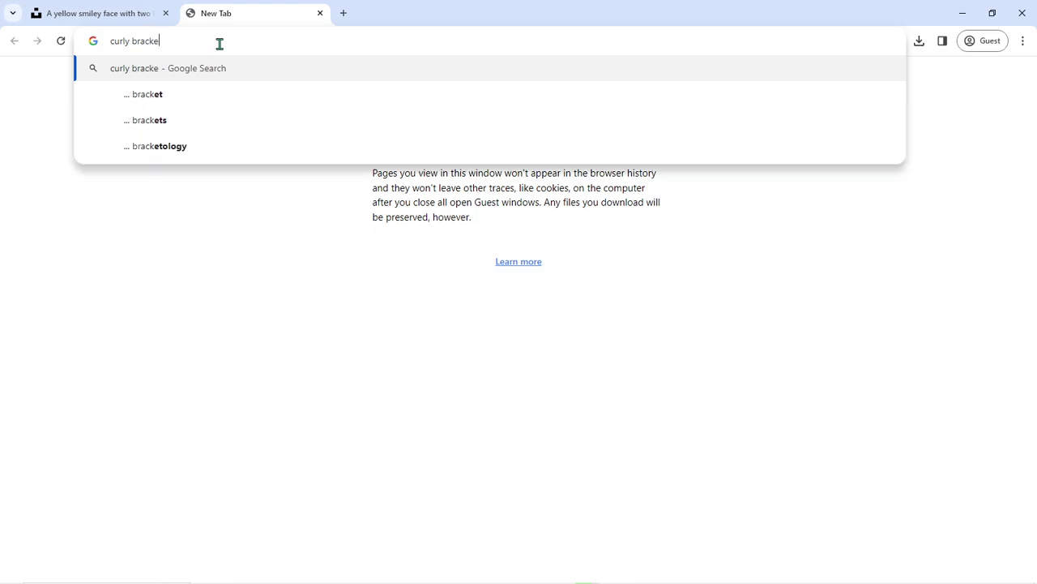
{"action": "type", "text": "ts in"}
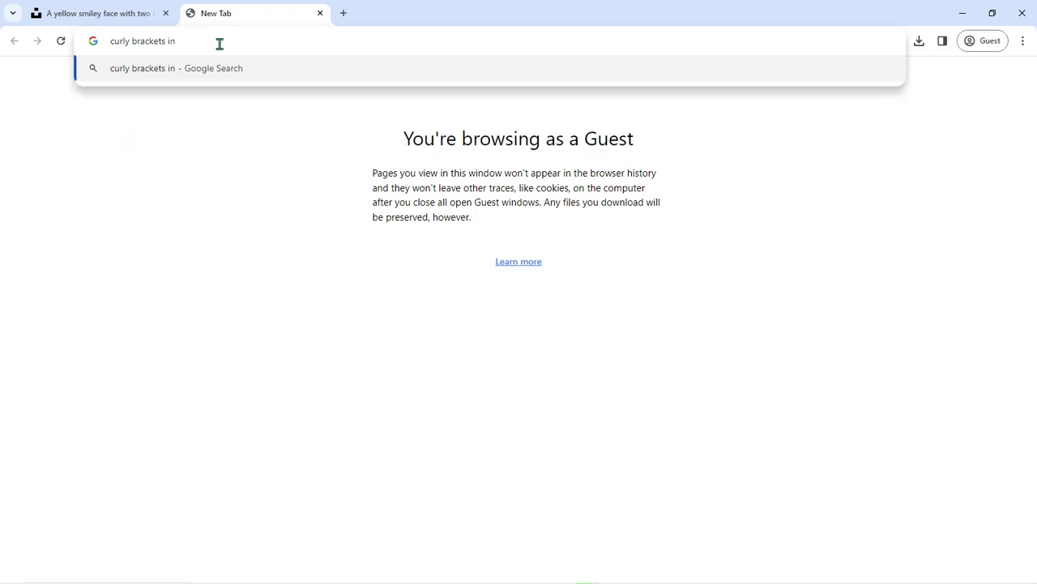
{"action": "type", "text": " key"}
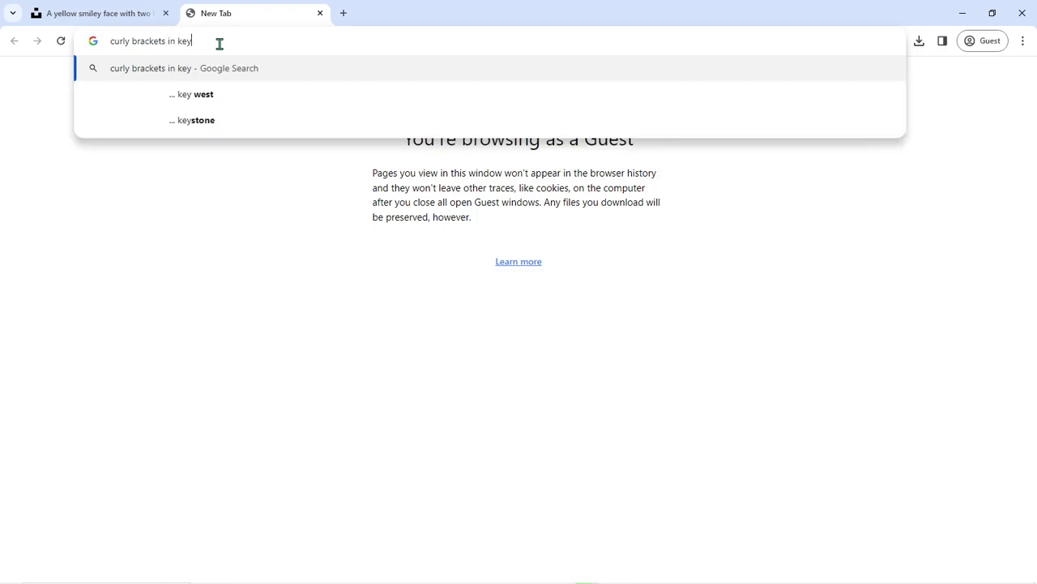
{"action": "type", "text": "borad"}
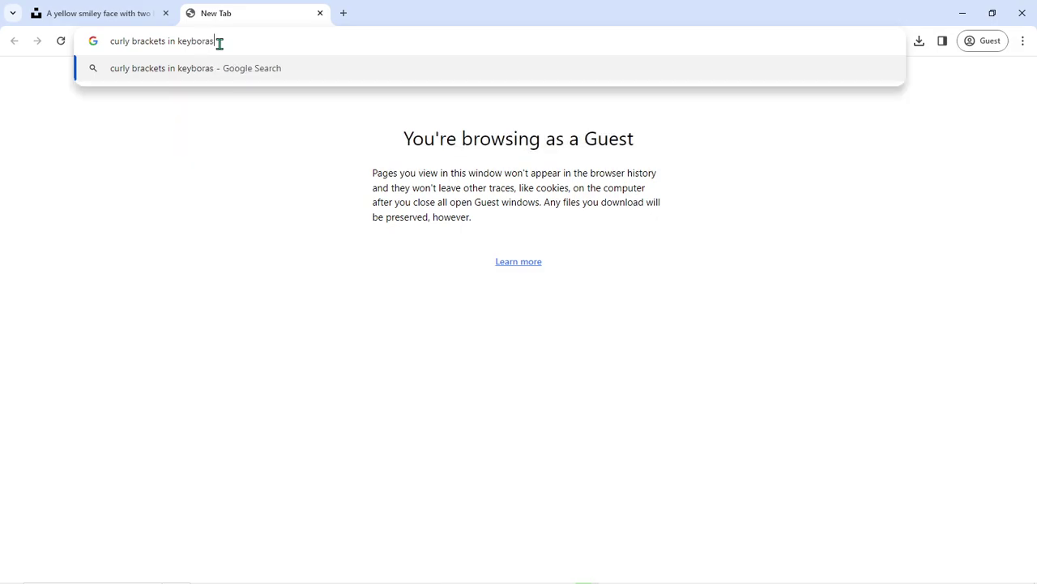
{"action": "key", "text": "Return"}
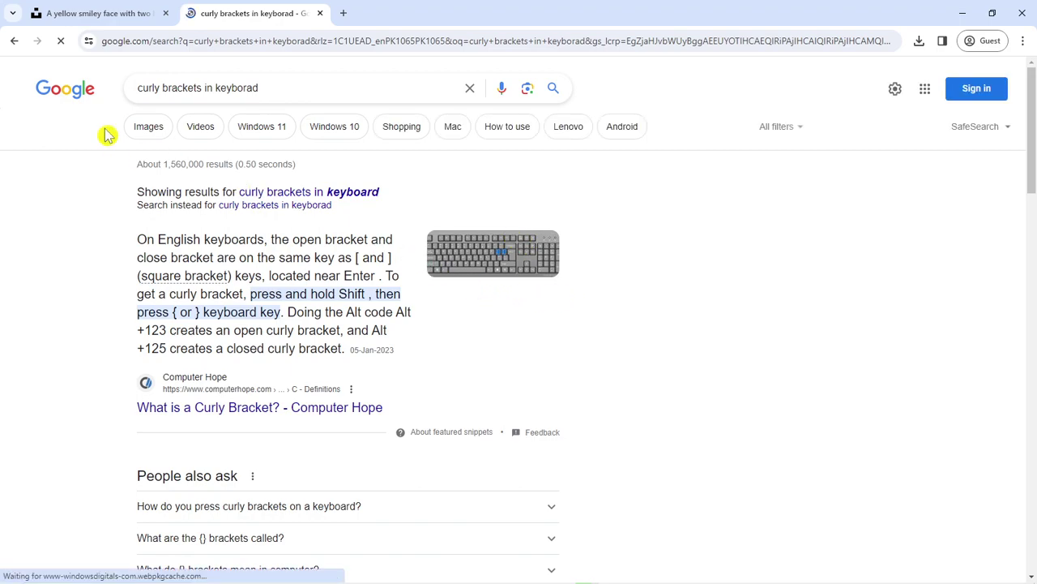
Open Computer Hope's bracket-key keyboard image in its own tab, then minimize Chrome
{"action": "left_click", "coordinate": [154, 127]}
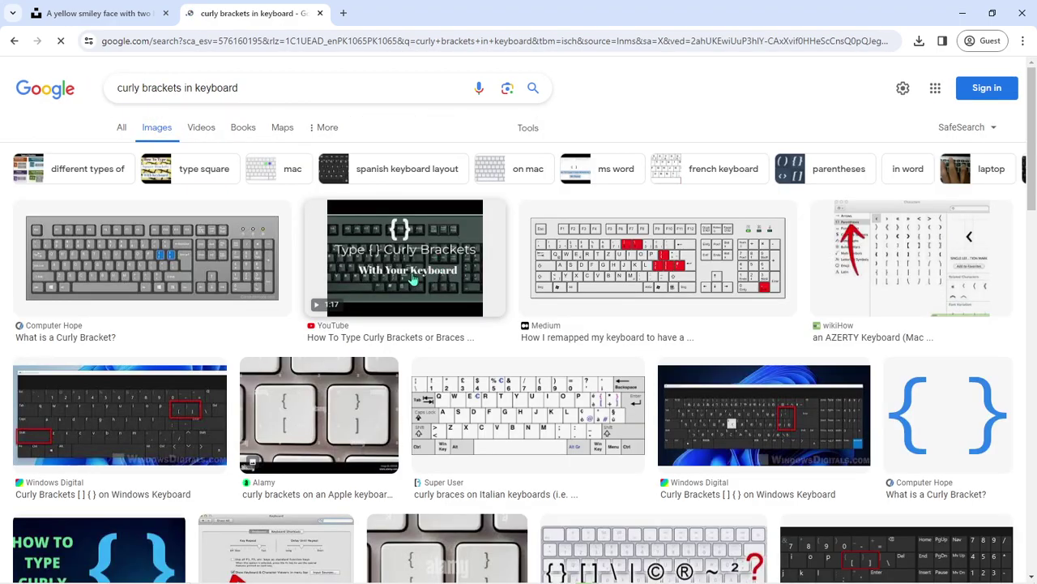
{"action": "left_click", "coordinate": [195, 267]}
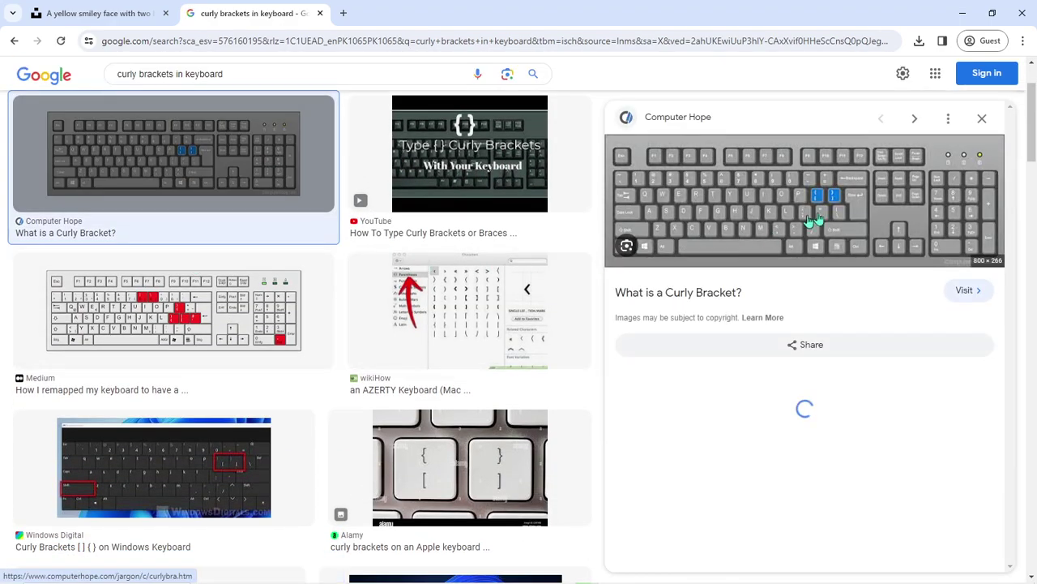
{"action": "right_click", "coordinate": [820, 182]}
{"action": "left_click", "coordinate": [882, 338]}
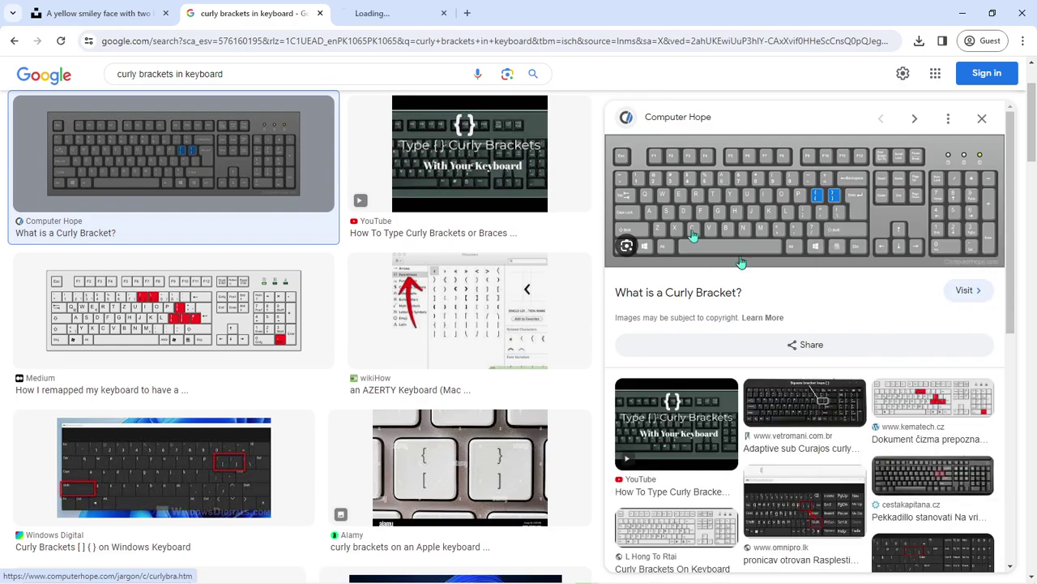
{"action": "left_click", "coordinate": [393, 13]}
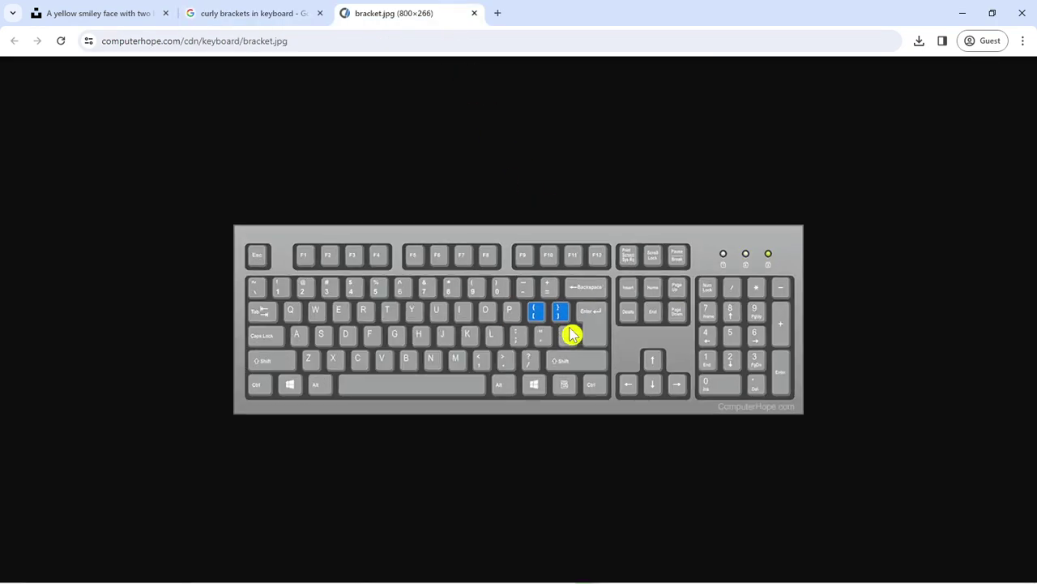
{"action": "scroll", "coordinate": [571, 335], "scroll_direction": "up", "scroll_amount": 5}
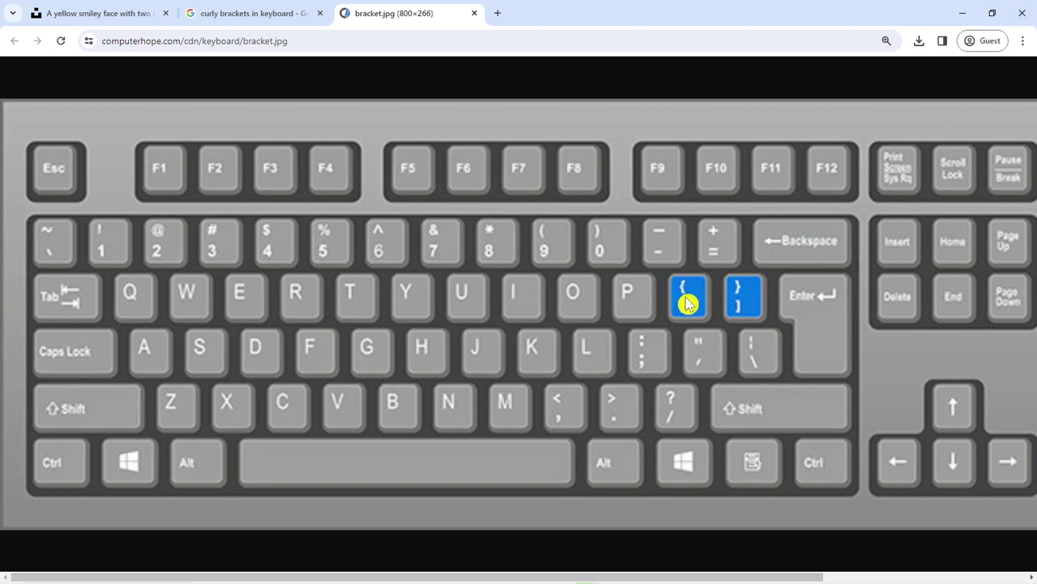
{"action": "left_click", "coordinate": [963, 11]}
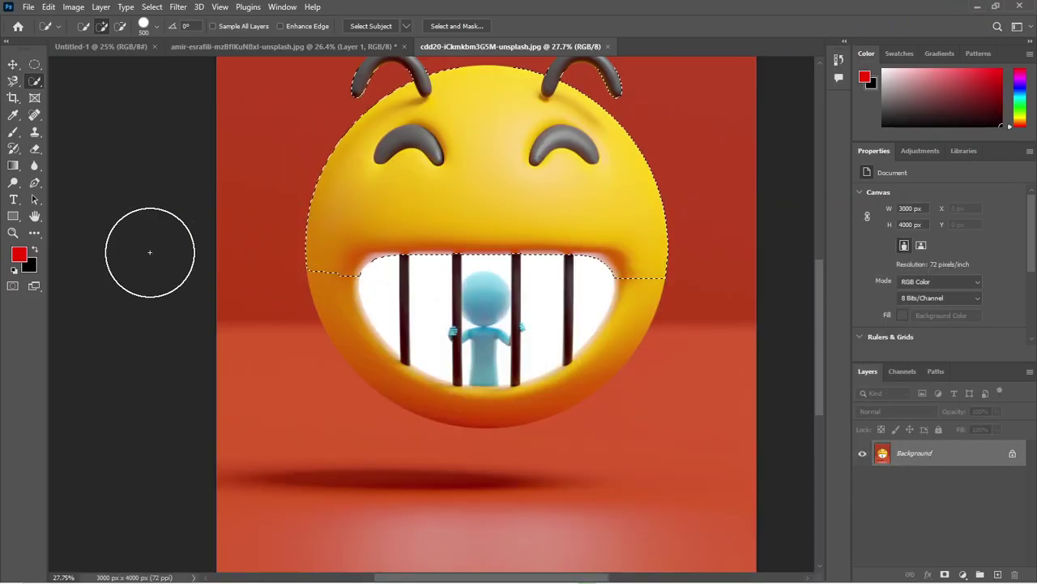
Resize the brush to 500, try adding the lower teeth, then undo it
{"action": "key", "text": "bracketleft"}
{"action": "key", "text": "bracketleft"}
{"action": "key", "text": "bracketleft"}
{"action": "key", "text": "bracketleft"}
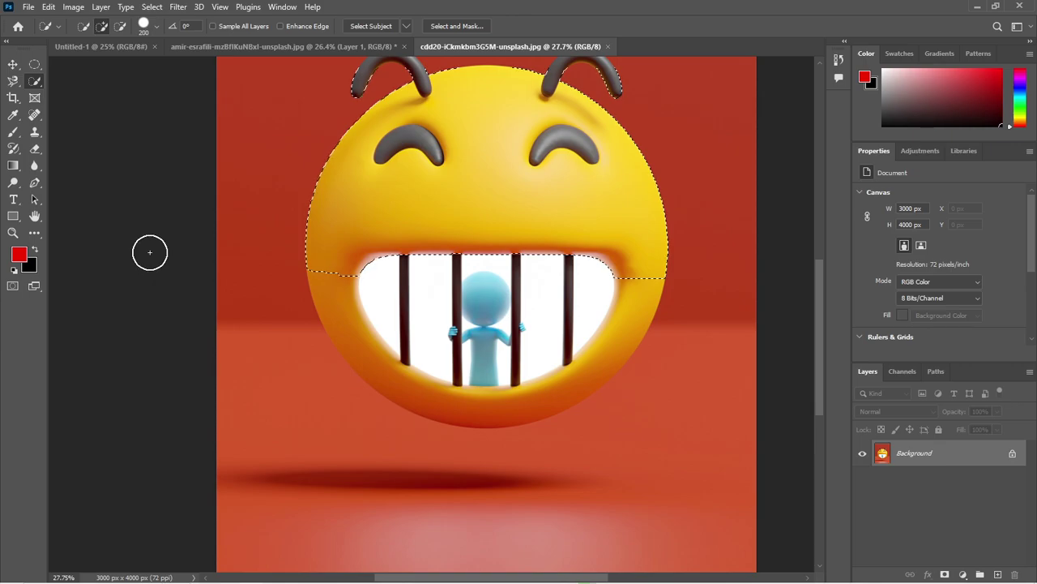
{"action": "key", "text": "bracketleft"}
{"action": "key", "text": "bracketleft"}
{"action": "key", "text": "bracketleft"}
{"action": "key", "text": "bracketleft"}
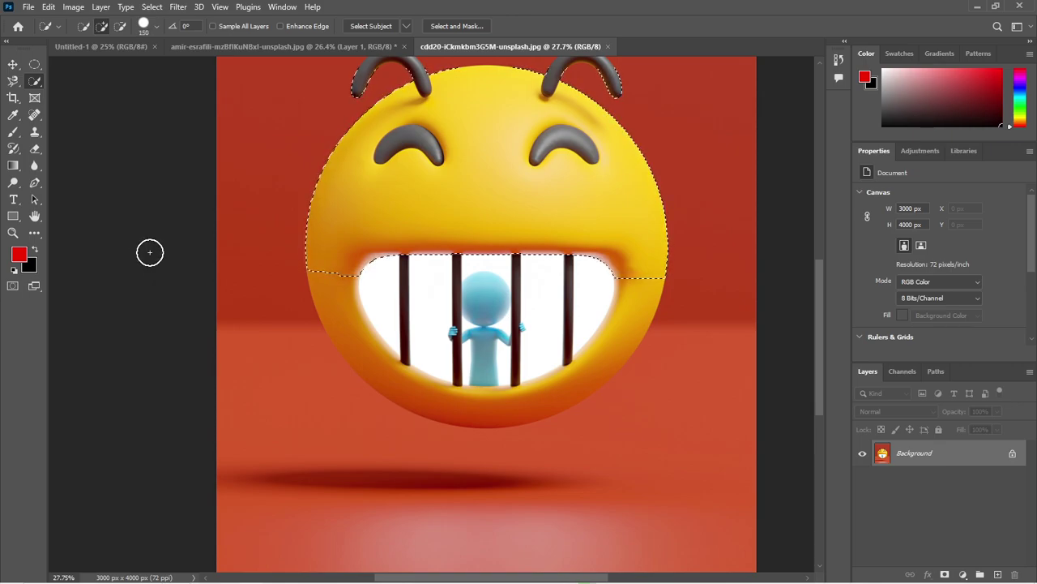
{"action": "key", "text": "bracketright"}
{"action": "key", "text": "bracketright"}
{"action": "key", "text": "bracketright"}
{"action": "key", "text": "bracketright"}
{"action": "key", "text": "bracketright"}
{"action": "key", "text": "bracketright"}
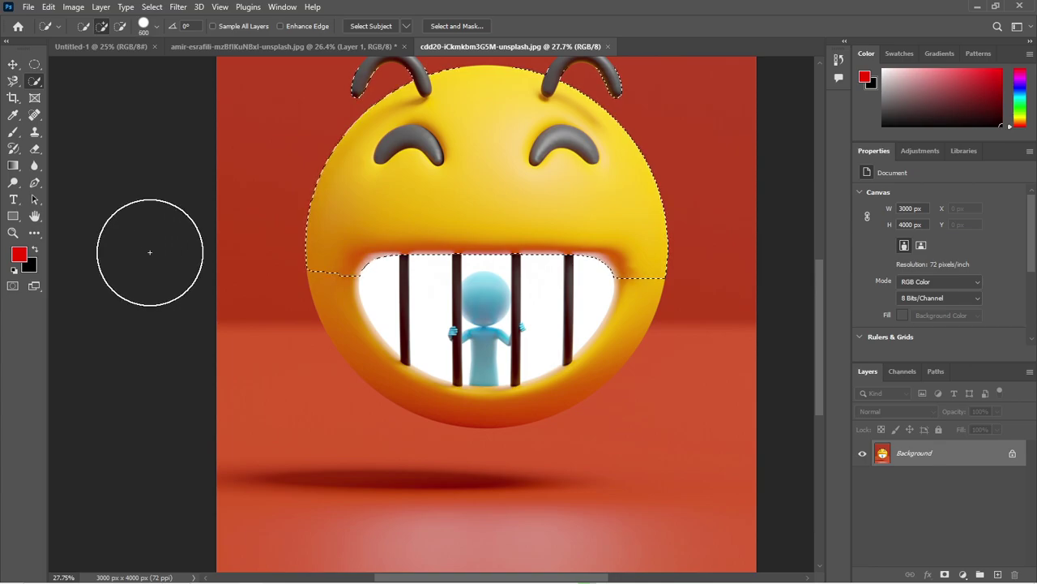
{"action": "key", "text": "bracketright"}
{"action": "key", "text": "bracketright"}
{"action": "key", "text": "bracketright"}
{"action": "key", "text": "bracketright"}
{"action": "key", "text": "bracketright"}
{"action": "key", "text": "bracketright"}
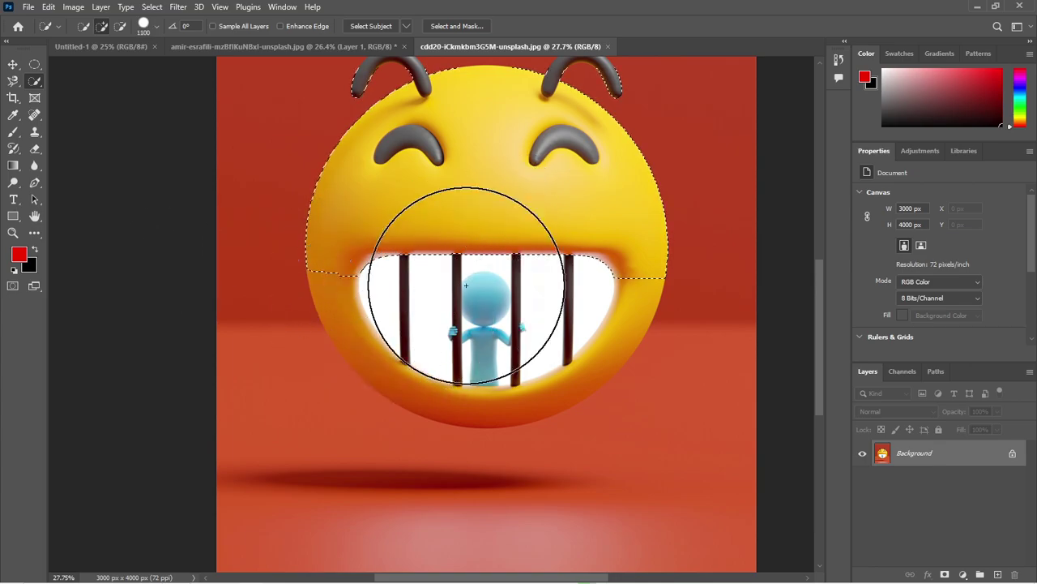
{"action": "left_click_drag", "start_coordinate": [466, 285], "coordinate": [450, 265]}
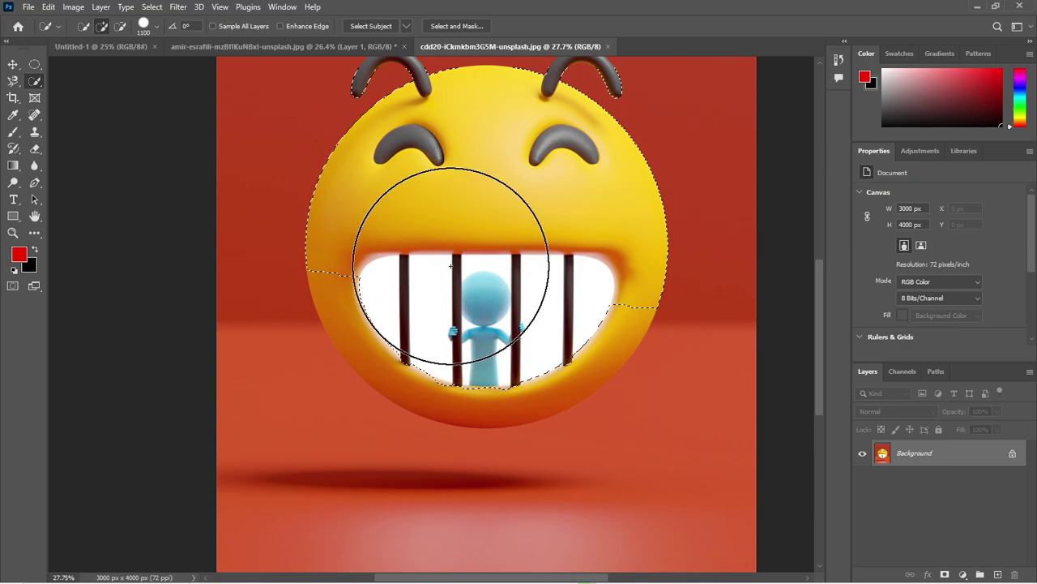
{"action": "key", "text": "ctrl+z"}
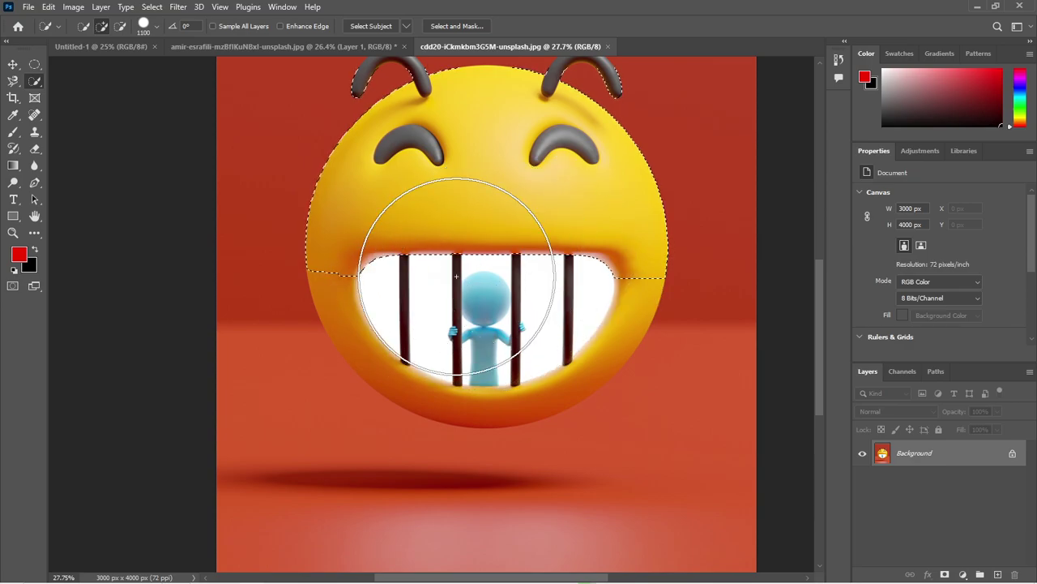
Shrink the brush to about 90, undo a mouth-area change, then enlarge it to 175
{"action": "key", "text": "bracketleft"}
{"action": "key", "text": "bracketleft"}
{"action": "key", "text": "bracketleft"}
{"action": "key", "text": "bracketleft"}
{"action": "key", "text": "bracketleft"}
{"action": "key", "text": "bracketleft"}
{"action": "key", "text": "bracketleft"}
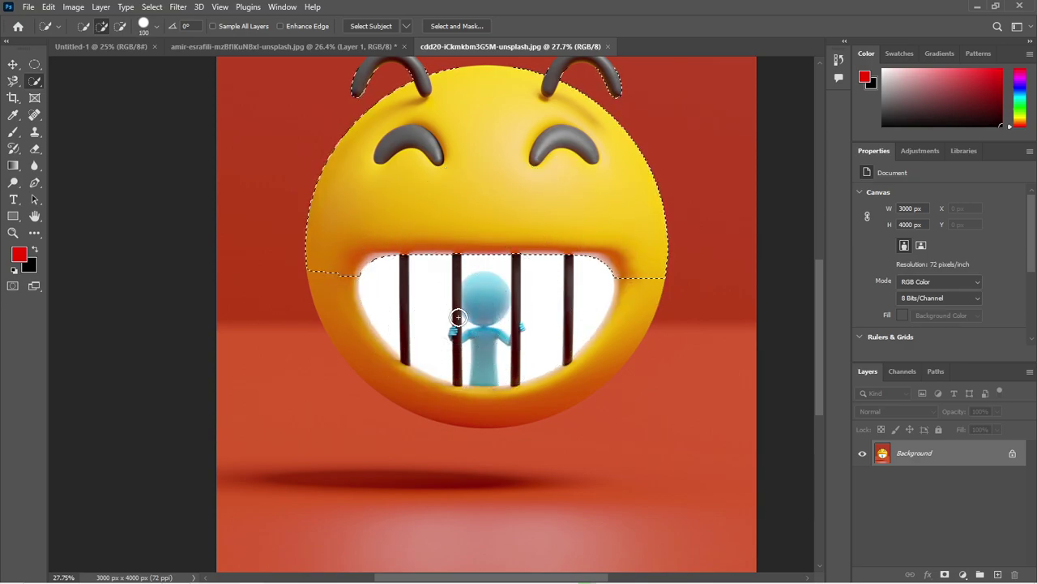
{"action": "key", "text": "bracketleft"}
{"action": "key", "text": "bracketleft"}
{"action": "left_click", "coordinate": [492, 300]}
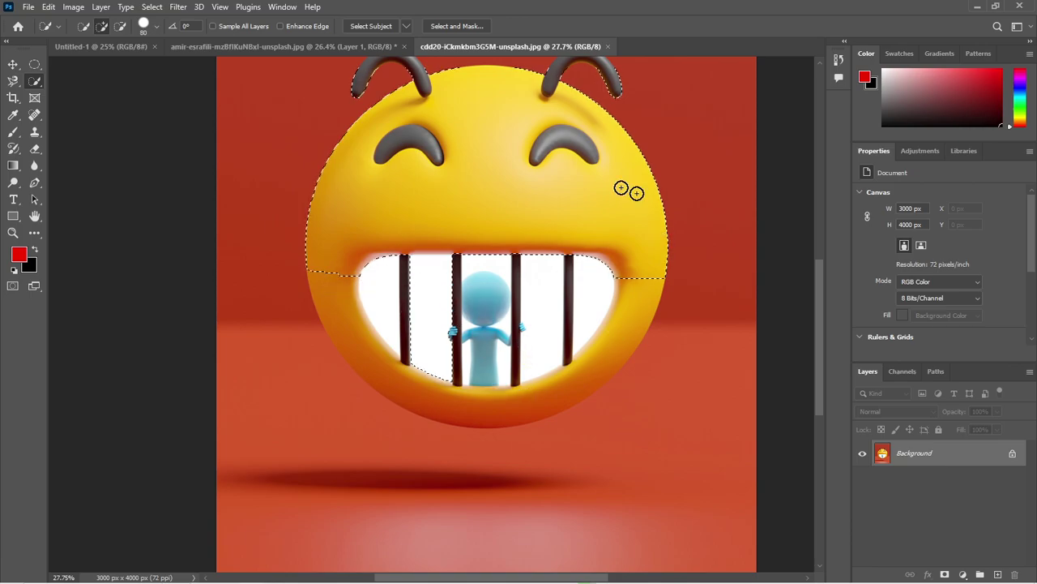
{"action": "left_click", "coordinate": [426, 313]}
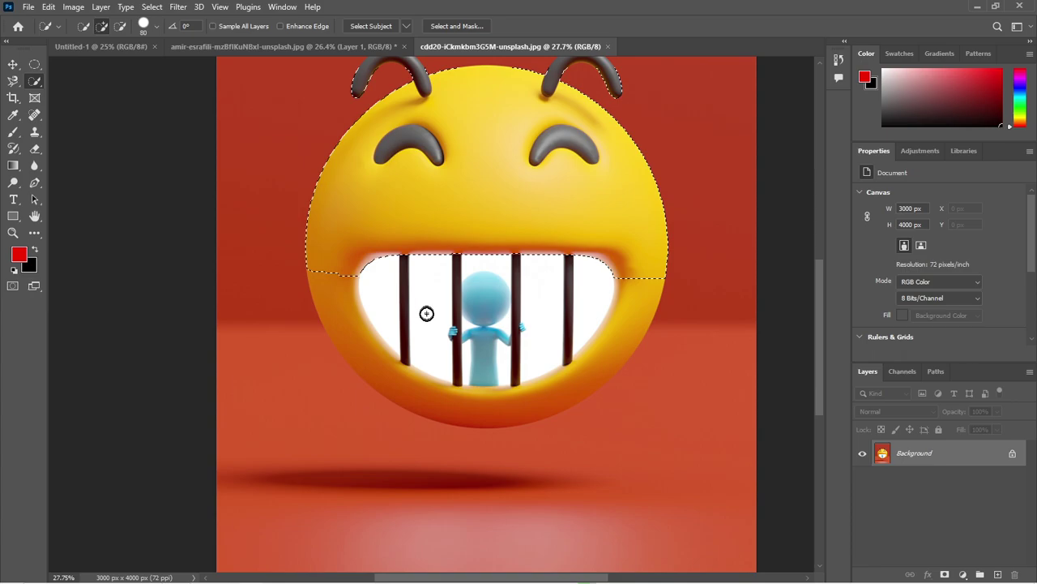
{"action": "scroll", "coordinate": [559, 352], "scroll_direction": "up", "scroll_amount": 3}
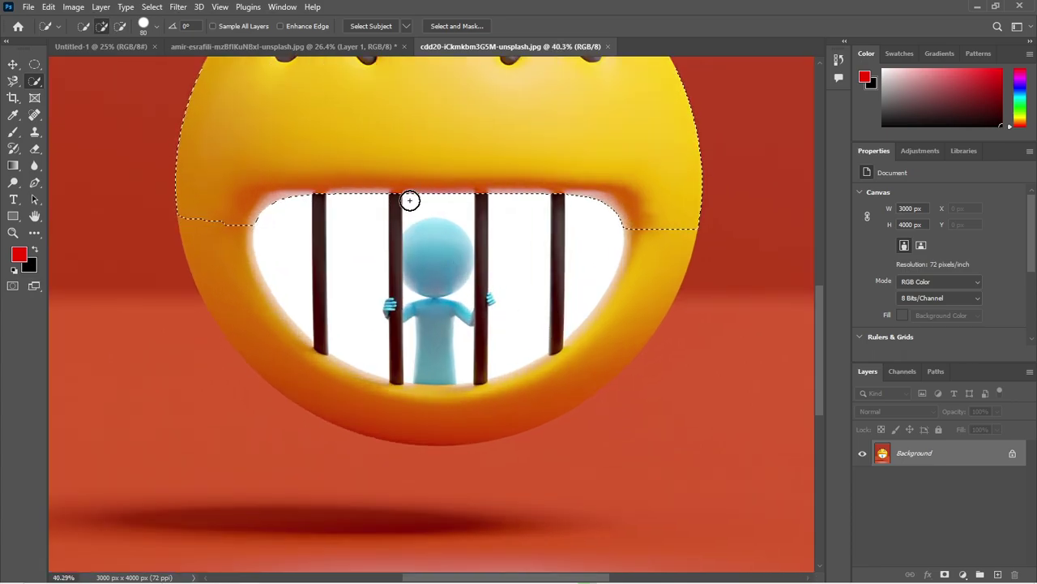
{"action": "key", "text": "bracketright"}
{"action": "key", "text": "bracketright"}
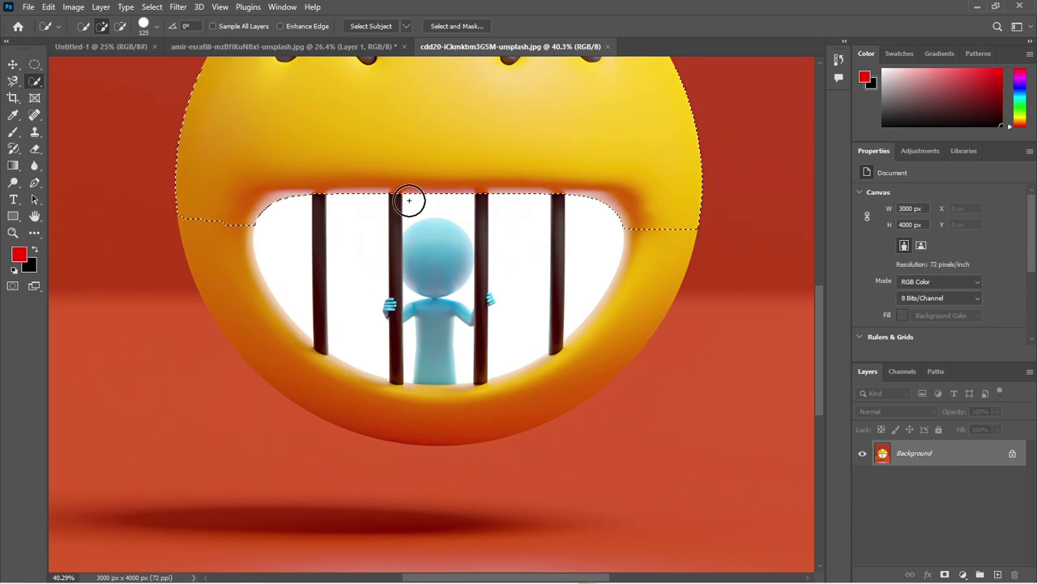
{"action": "key", "text": "bracketright"}
{"action": "key", "text": "bracketright"}
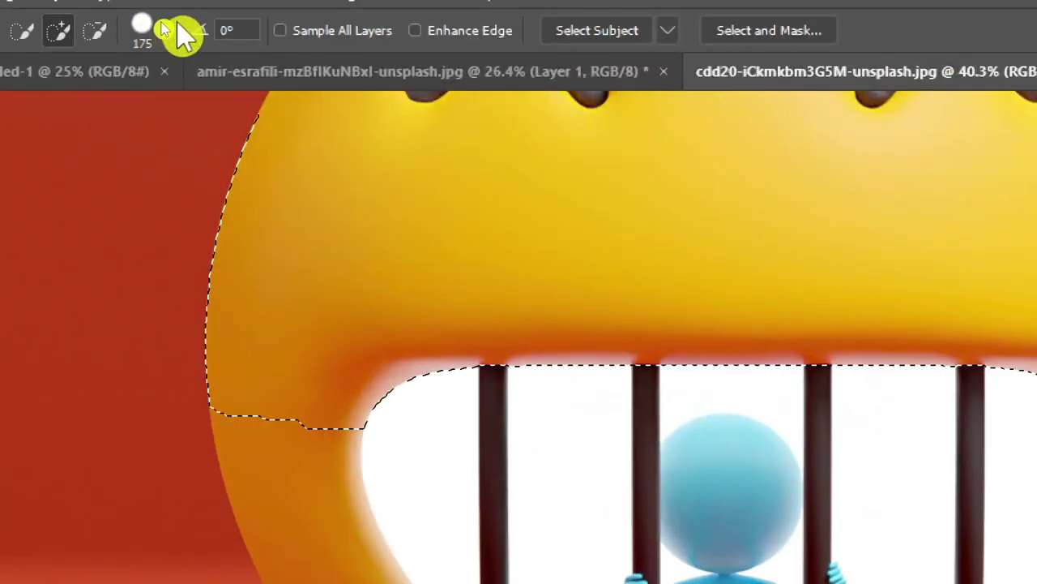
Set the Quick Selection brush size to 100 px in the brush picker
{"action": "left_click", "coordinate": [164, 33]}
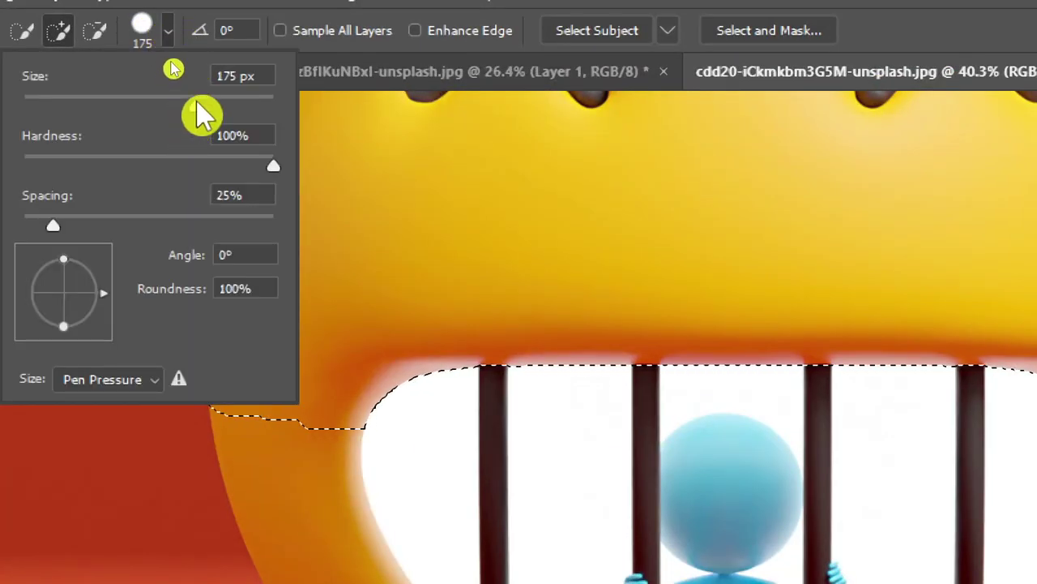
{"action": "mouse_move", "coordinate": [196, 106]}
{"action": "left_mouse_down"}
{"action": "mouse_move", "coordinate": [225, 106]}
{"action": "mouse_move", "coordinate": [118, 101]}
{"action": "mouse_move", "coordinate": [136, 102]}
{"action": "left_mouse_up"}
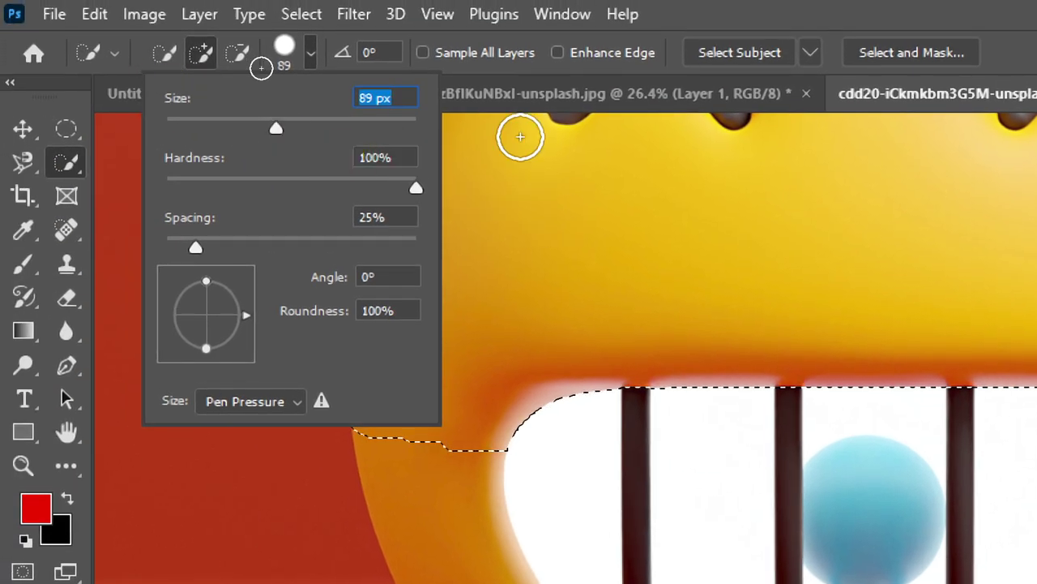
{"action": "left_click", "coordinate": [370, 128]}
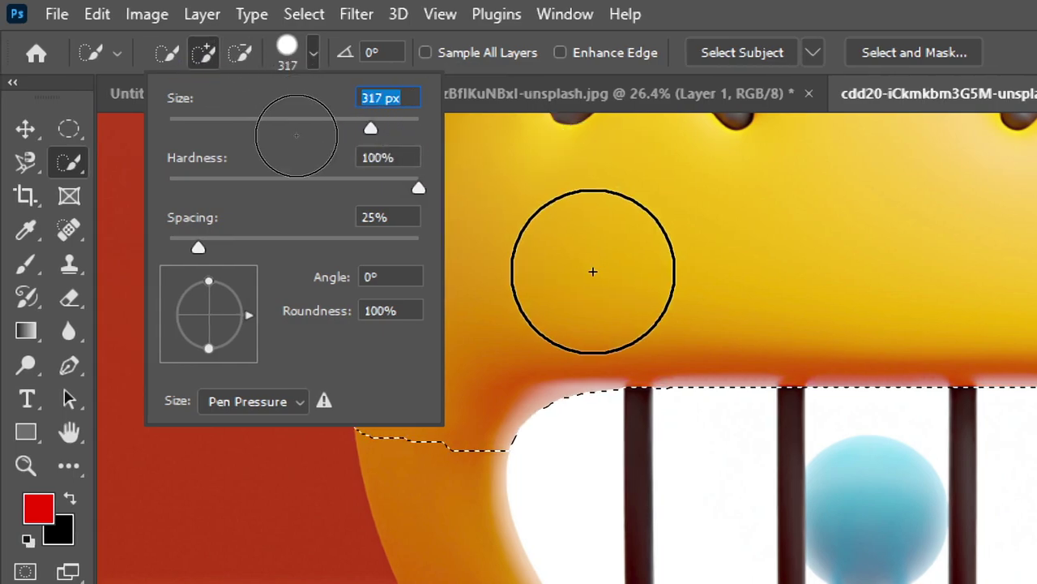
{"action": "left_click_drag", "start_coordinate": [371, 128], "coordinate": [445, 137]}
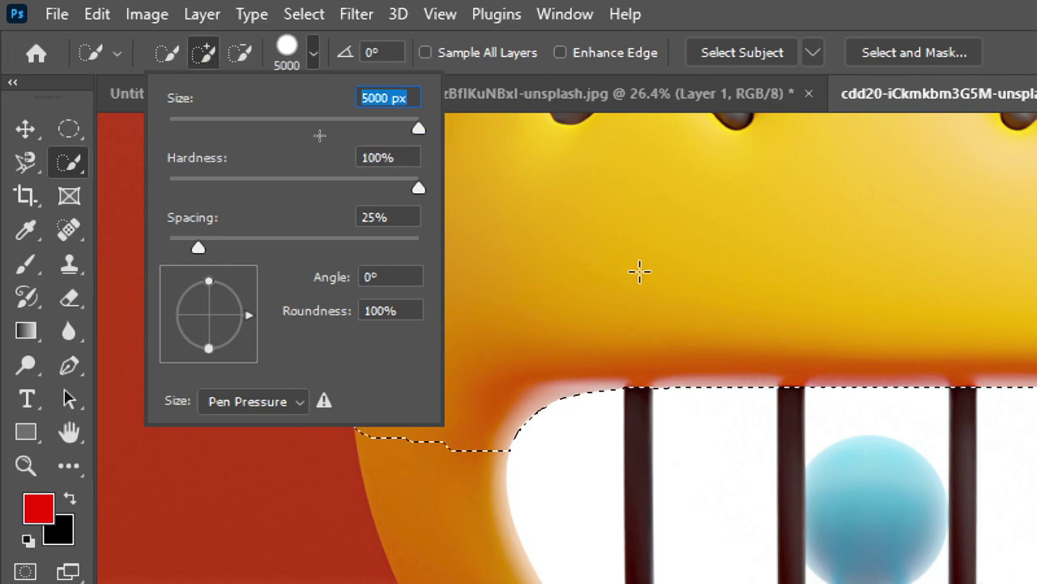
{"action": "left_click_drag", "start_coordinate": [418, 128], "coordinate": [212, 130]}
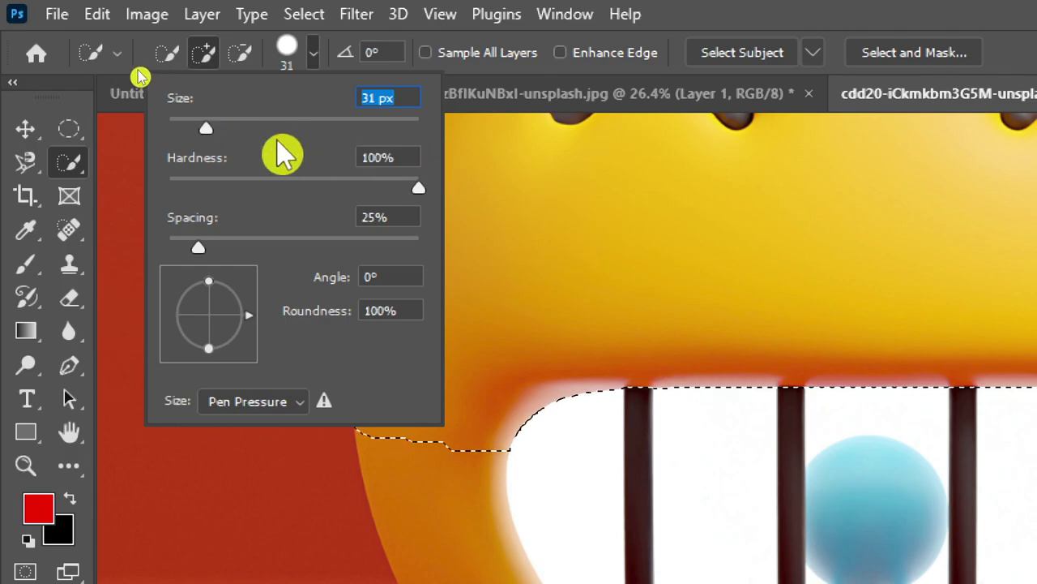
{"action": "left_click_drag", "start_coordinate": [278, 127], "coordinate": [291, 127]}
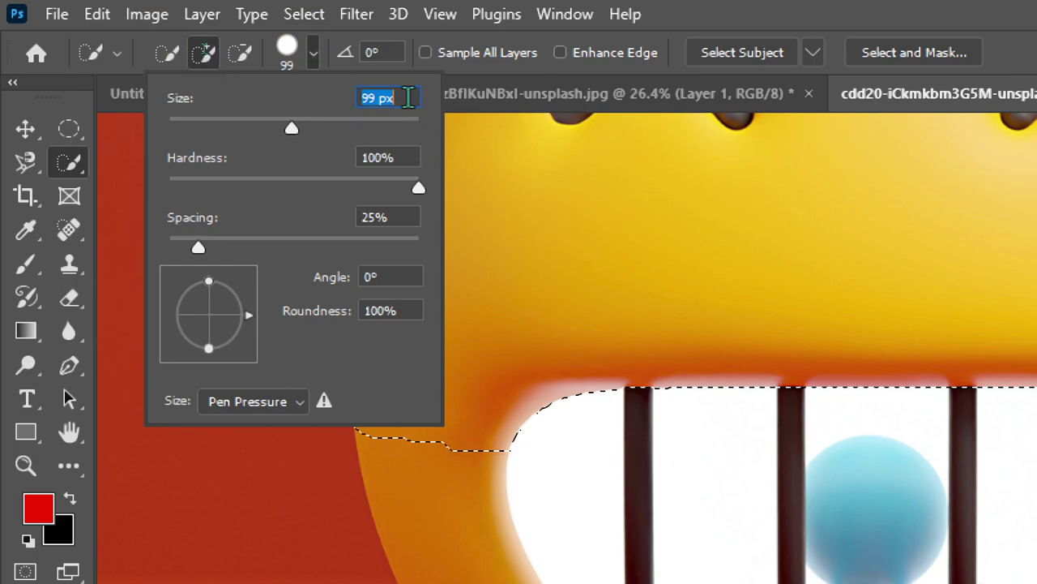
{"action": "type", "text": "100"}
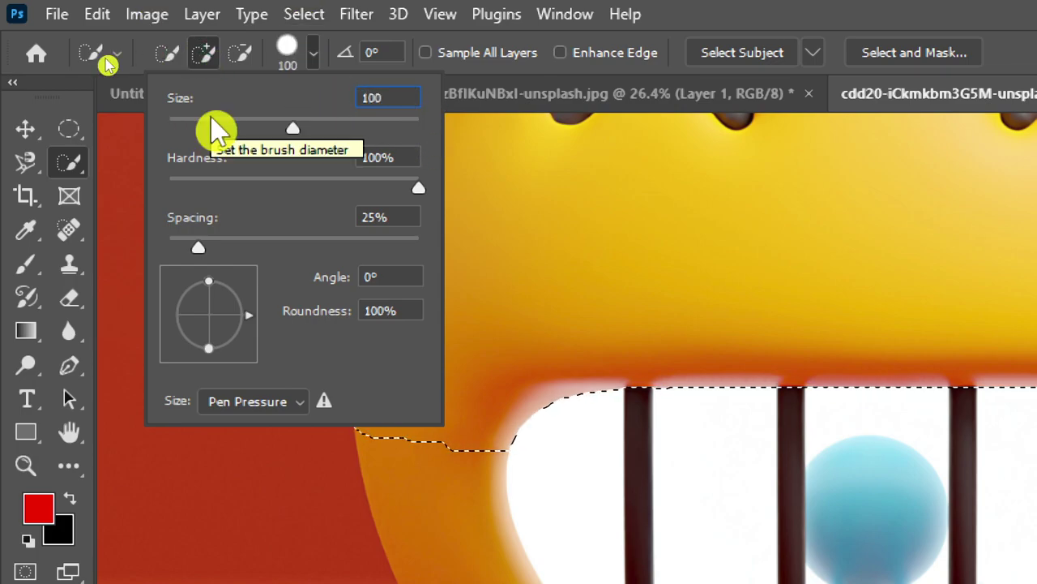
{"action": "key", "text": "Return"}
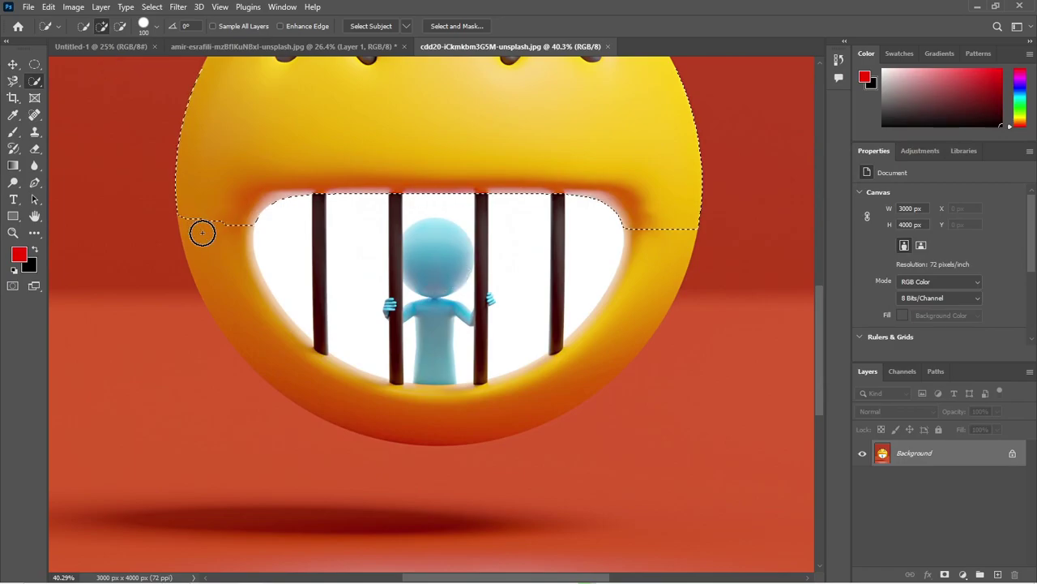
Brush in the left cheek and the area along the mouth's left edge and outline
{"action": "mouse_move", "coordinate": [203, 225]}
{"action": "left_mouse_down"}
{"action": "mouse_move", "coordinate": [227, 282]}
{"action": "mouse_move", "coordinate": [273, 343]}
{"action": "mouse_move", "coordinate": [307, 298]}
{"action": "mouse_move", "coordinate": [262, 259]}
{"action": "mouse_move", "coordinate": [312, 256]}
{"action": "mouse_move", "coordinate": [227, 275]}
{"action": "mouse_move", "coordinate": [248, 278]}
{"action": "mouse_move", "coordinate": [239, 303]}
{"action": "mouse_move", "coordinate": [290, 355]}
{"action": "mouse_move", "coordinate": [309, 328]}
{"action": "left_mouse_up"}
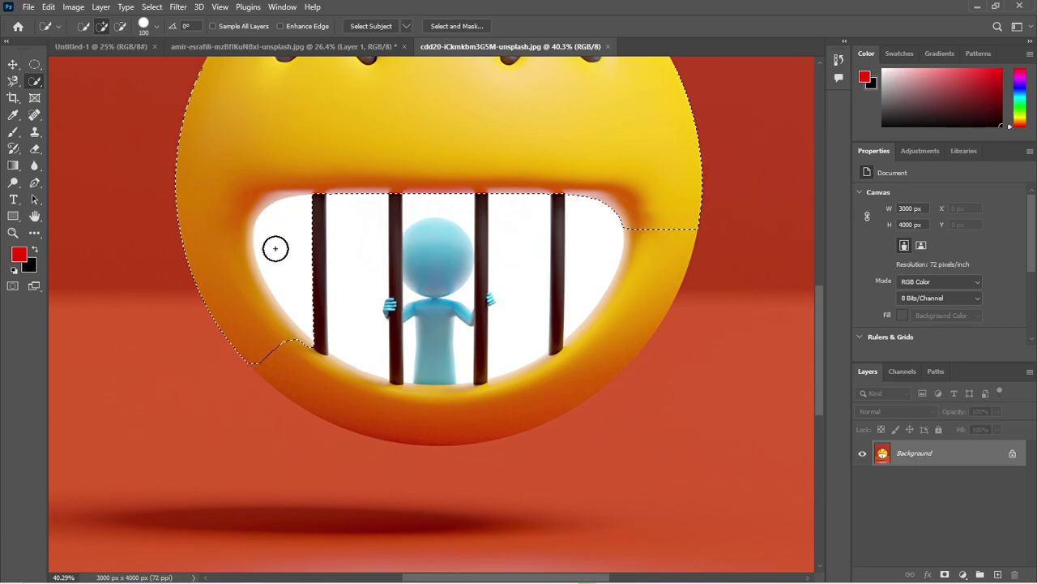
{"action": "left_click_drag", "start_coordinate": [279, 254], "coordinate": [300, 206]}
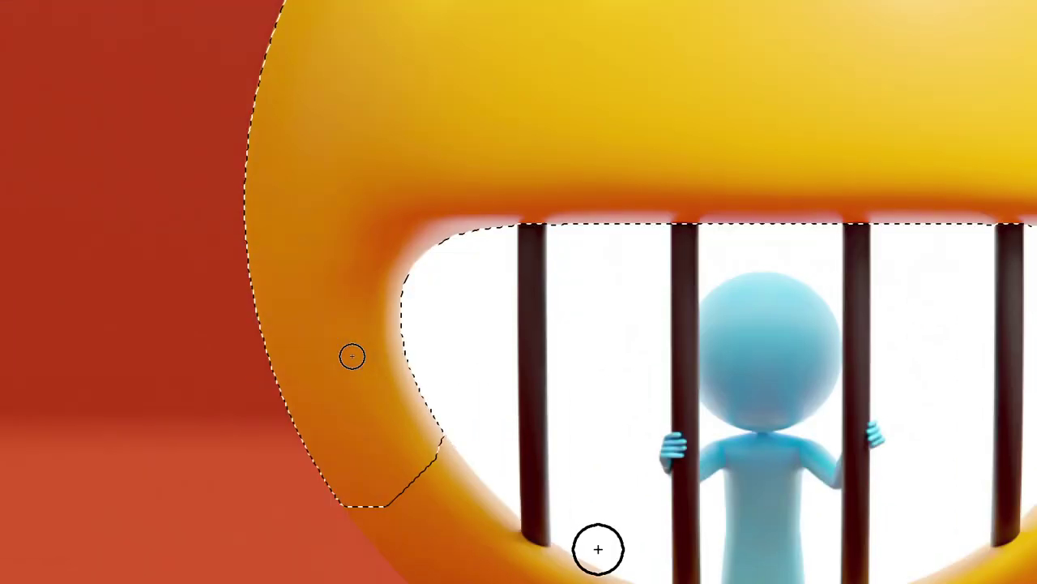
{"action": "left_click_drag", "start_coordinate": [411, 479], "coordinate": [412, 419]}
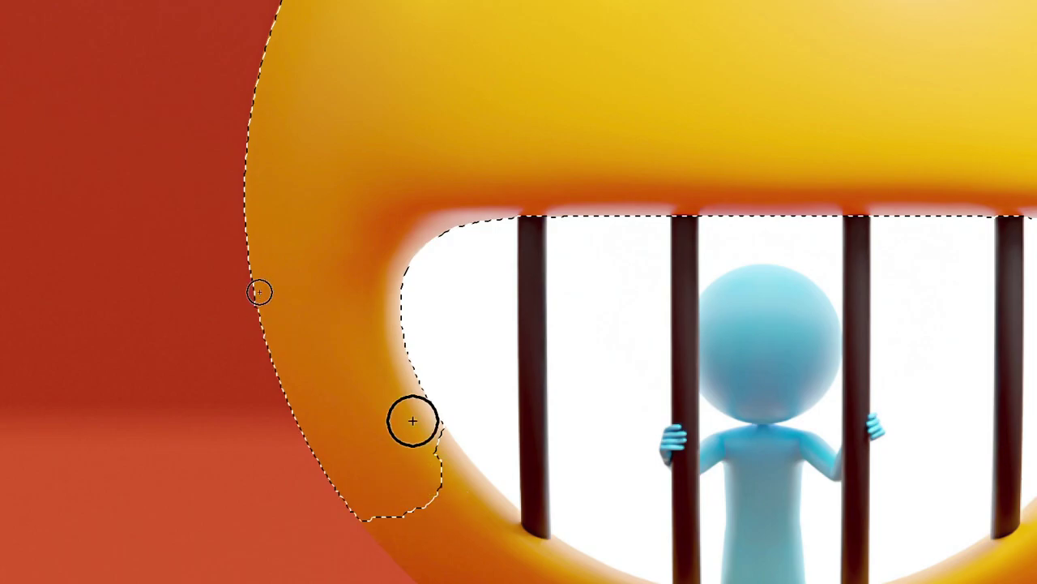
{"action": "left_click_drag", "start_coordinate": [518, 230], "coordinate": [530, 271]}
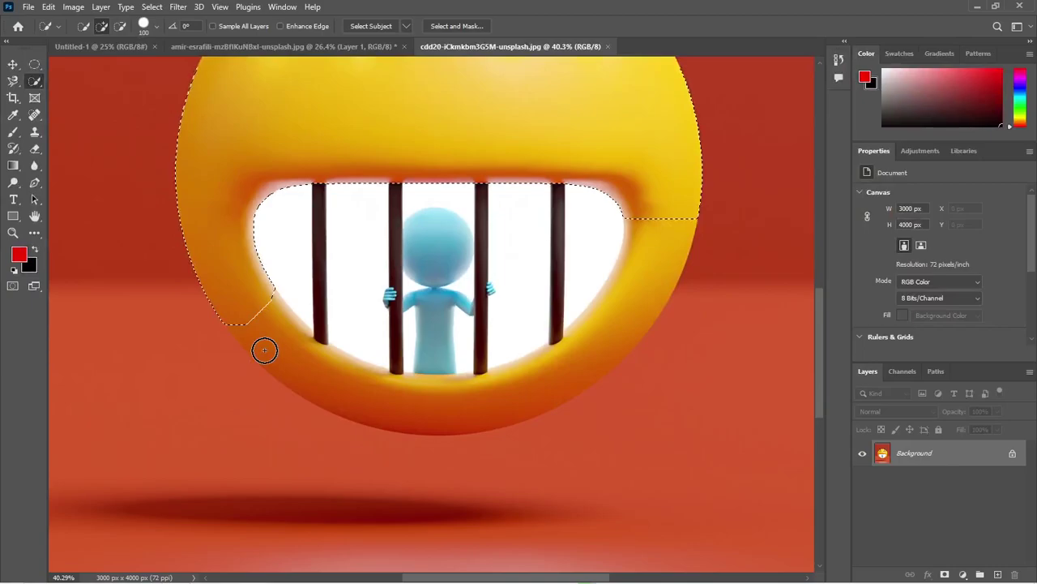
Set the brush to 69 px and add the face's lower-left area and orange rim
{"action": "left_click", "coordinate": [151, 31]}
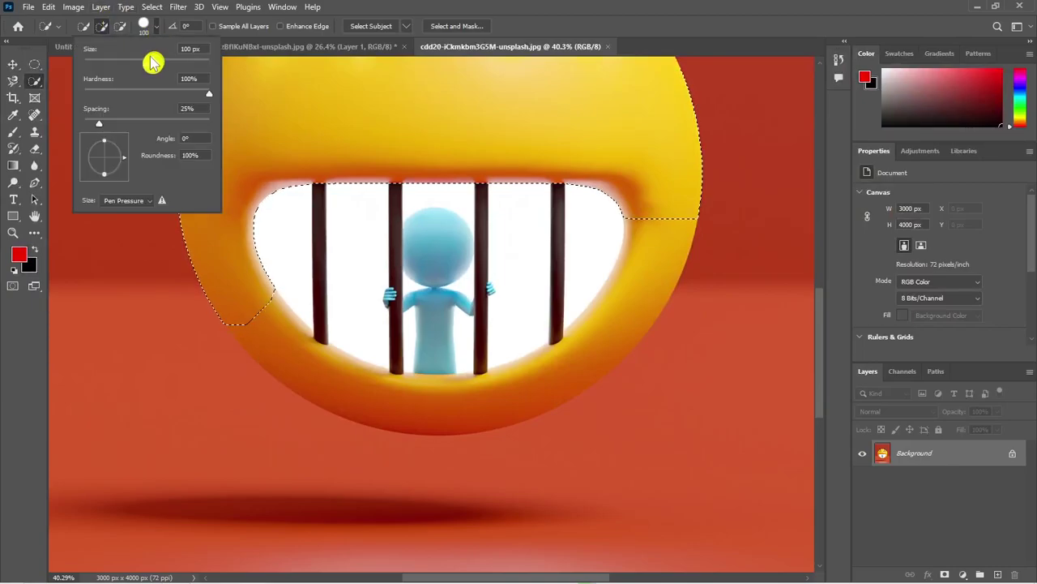
{"action": "left_click_drag", "start_coordinate": [136, 71], "coordinate": [130, 72]}
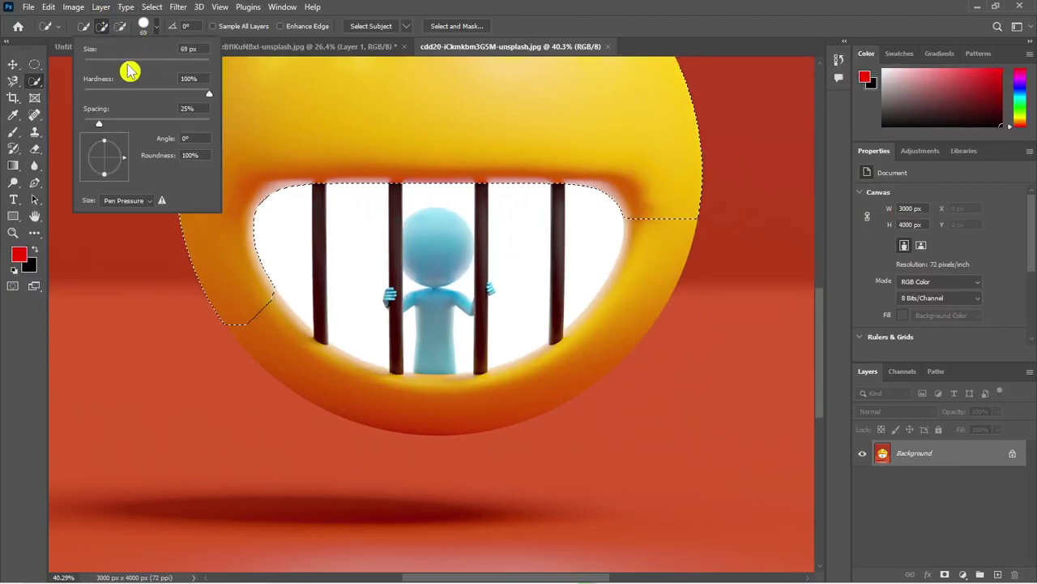
{"action": "left_click", "coordinate": [260, 285]}
{"action": "left_click_drag", "start_coordinate": [250, 313], "coordinate": [262, 332]}
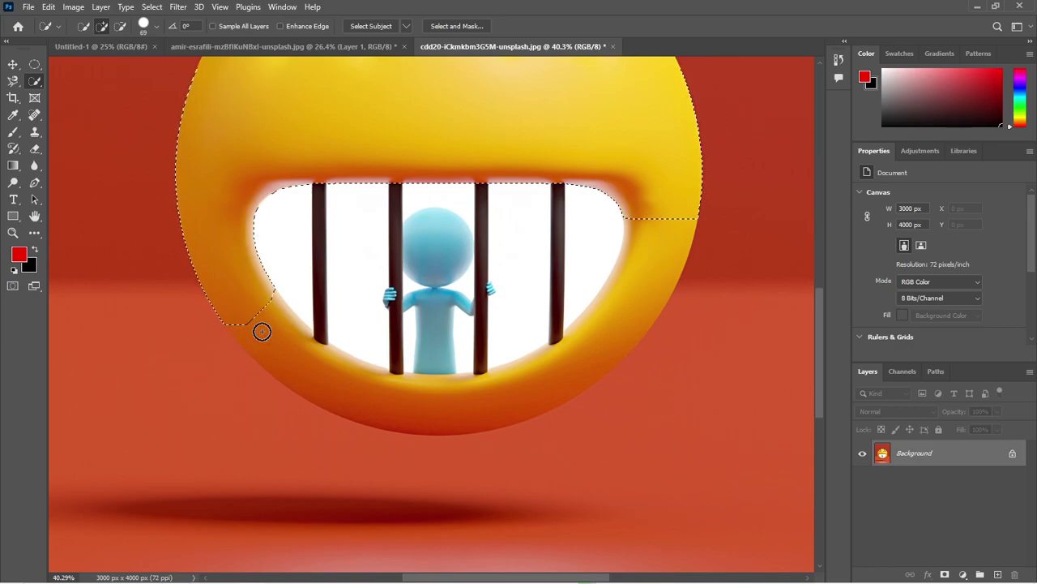
{"action": "mouse_move", "coordinate": [262, 275]}
{"action": "left_mouse_down"}
{"action": "mouse_move", "coordinate": [255, 324]}
{"action": "mouse_move", "coordinate": [263, 312]}
{"action": "left_mouse_up"}
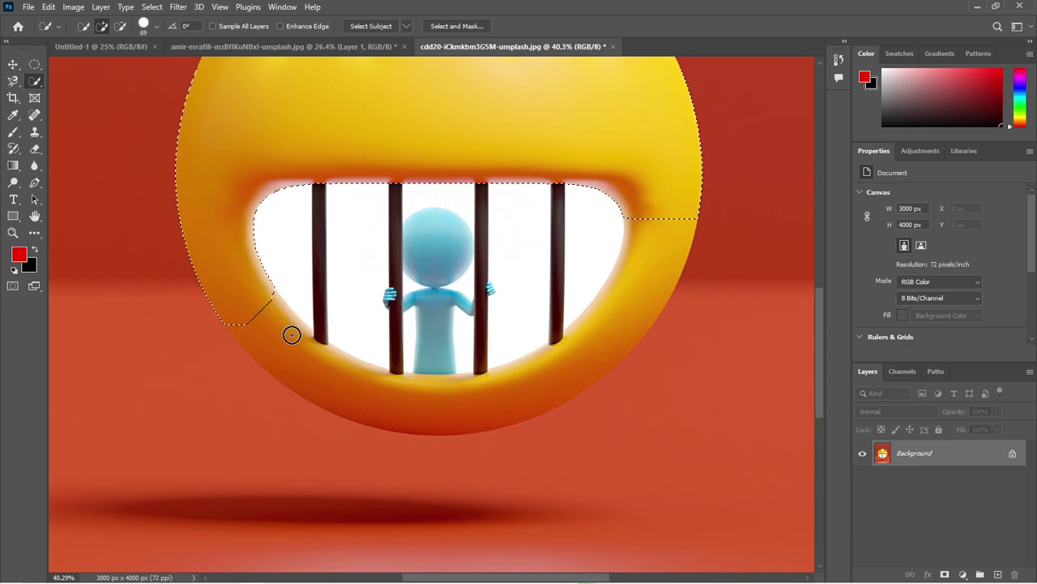
{"action": "scroll", "coordinate": [372, 377], "scroll_direction": "up", "scroll_amount": 1}
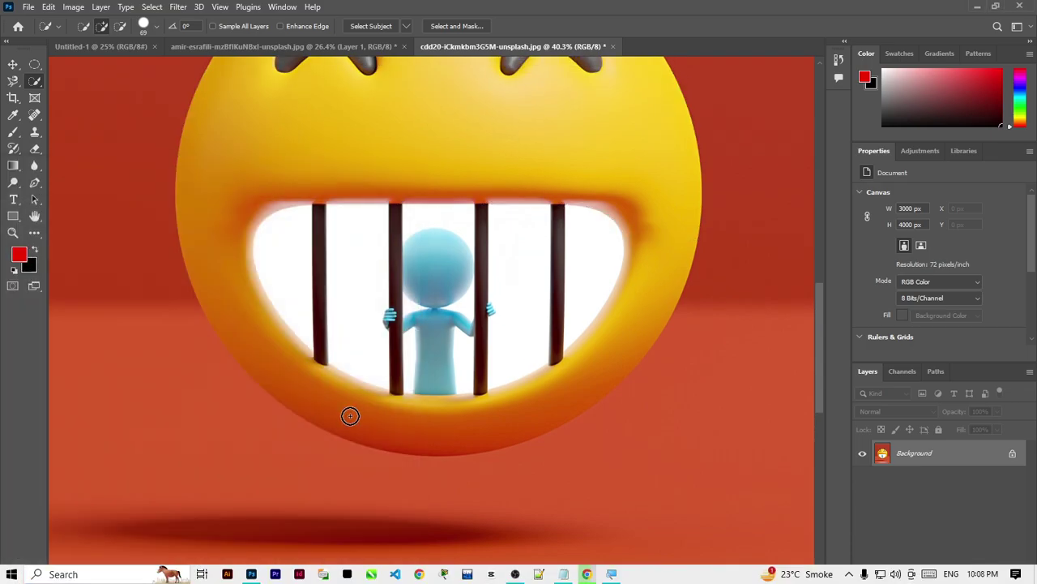
{"action": "scroll", "coordinate": [349, 425], "scroll_direction": "up", "scroll_amount": 2}
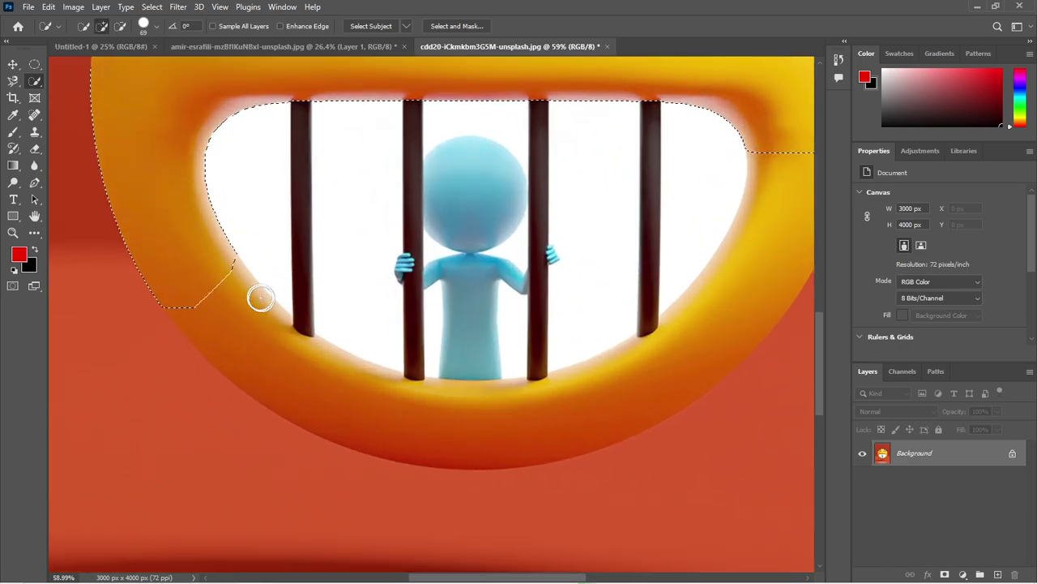
{"action": "mouse_move", "coordinate": [239, 292]}
{"action": "left_mouse_down"}
{"action": "mouse_move", "coordinate": [309, 369]}
{"action": "mouse_move", "coordinate": [609, 382]}
{"action": "left_mouse_up"}
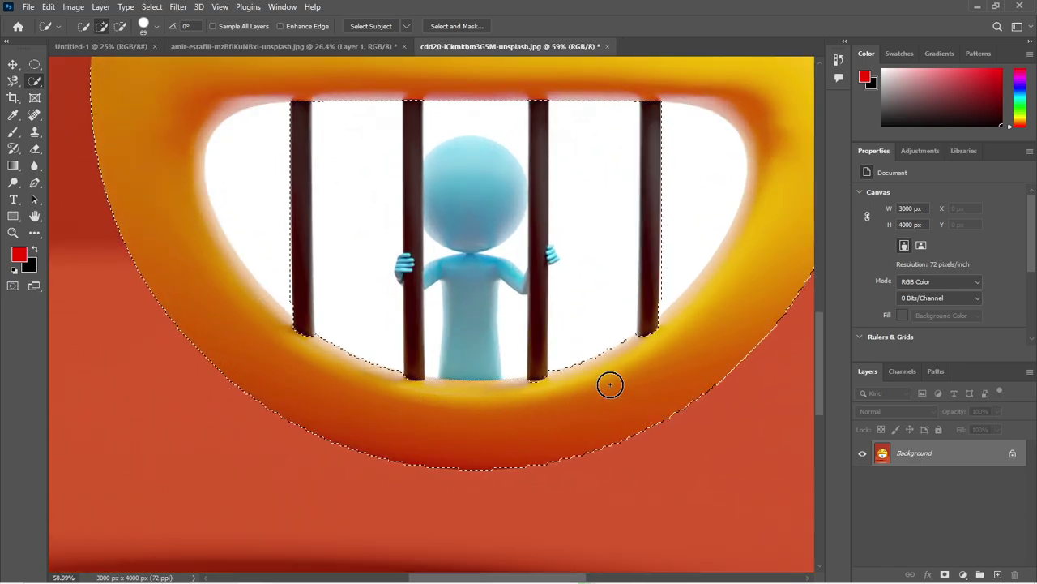
{"action": "scroll", "coordinate": [448, 379], "scroll_direction": "down", "scroll_amount": 2}
{"action": "scroll", "coordinate": [507, 283], "scroll_direction": "up", "scroll_amount": 1}
{"action": "scroll", "coordinate": [528, 262], "scroll_direction": "up", "scroll_amount": 1}
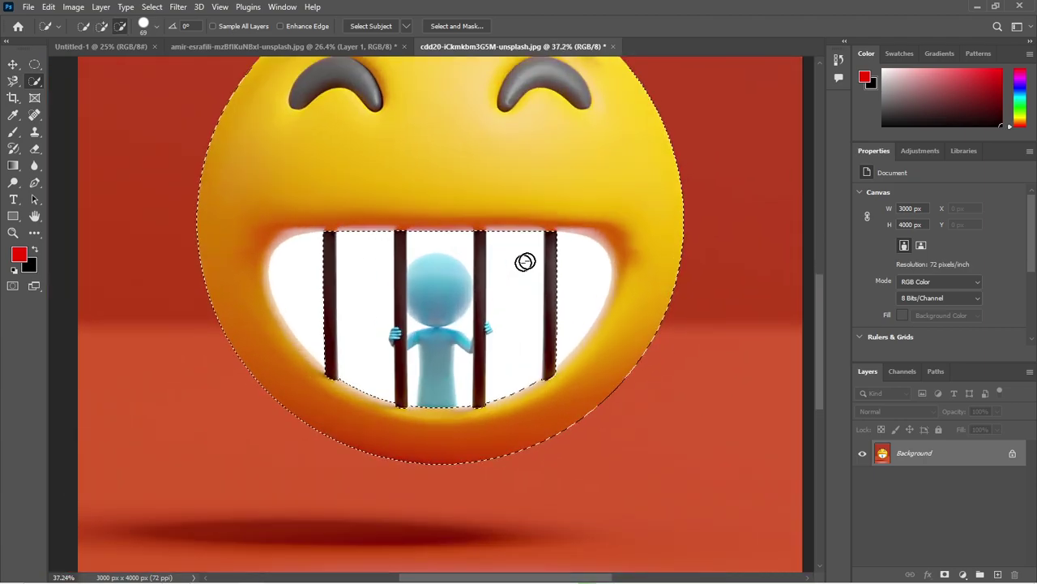
{"action": "scroll", "coordinate": [532, 255], "scroll_direction": "up", "scroll_amount": 1}
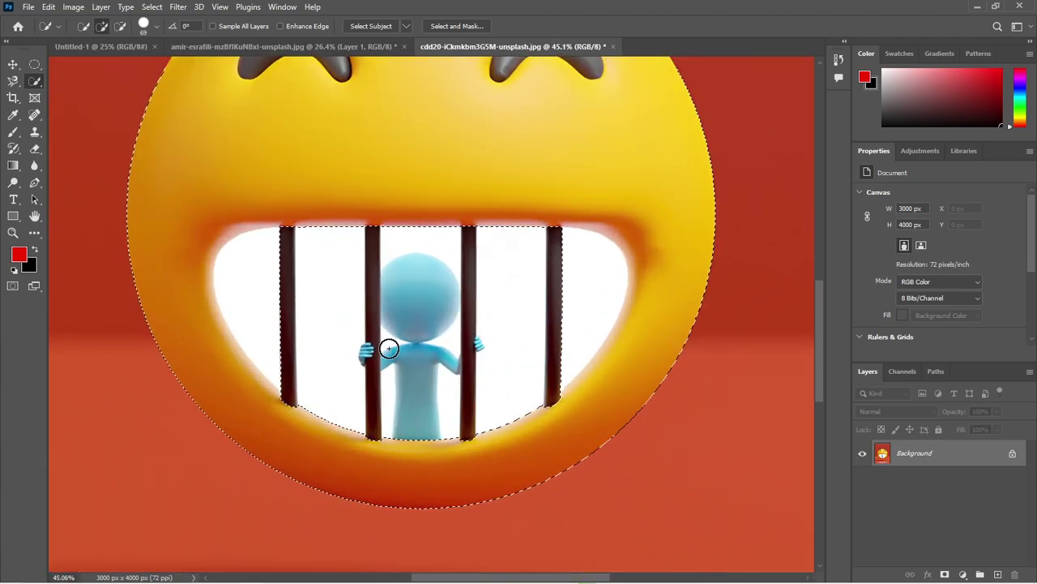
{"action": "scroll", "coordinate": [370, 362], "scroll_direction": "up", "scroll_amount": 1}
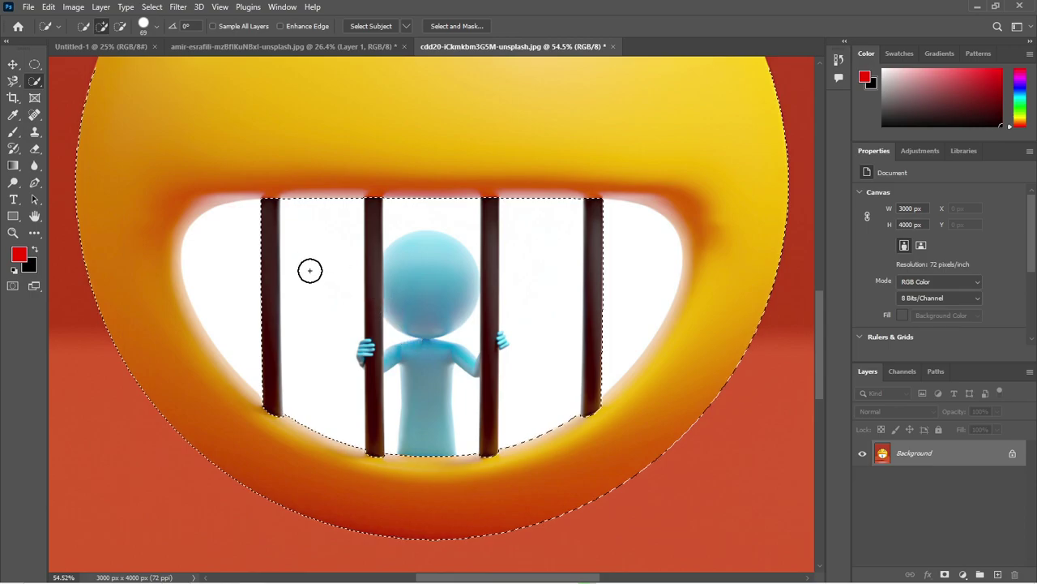
In Subtract mode, remove the white mouth areas beside the bars from the selection
{"action": "left_click", "coordinate": [122, 26]}
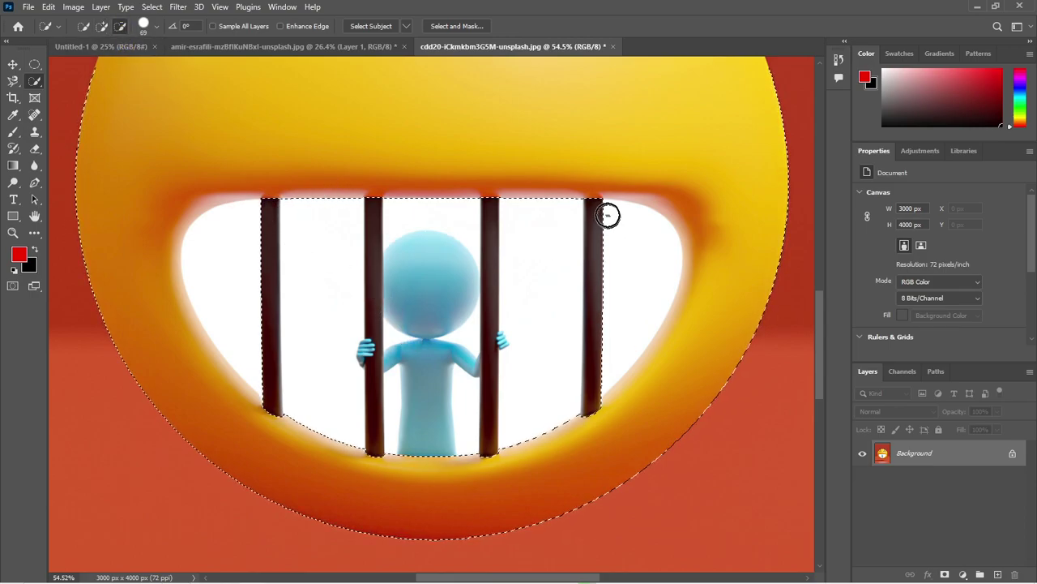
{"action": "left_click_drag", "start_coordinate": [607, 216], "coordinate": [572, 210]}
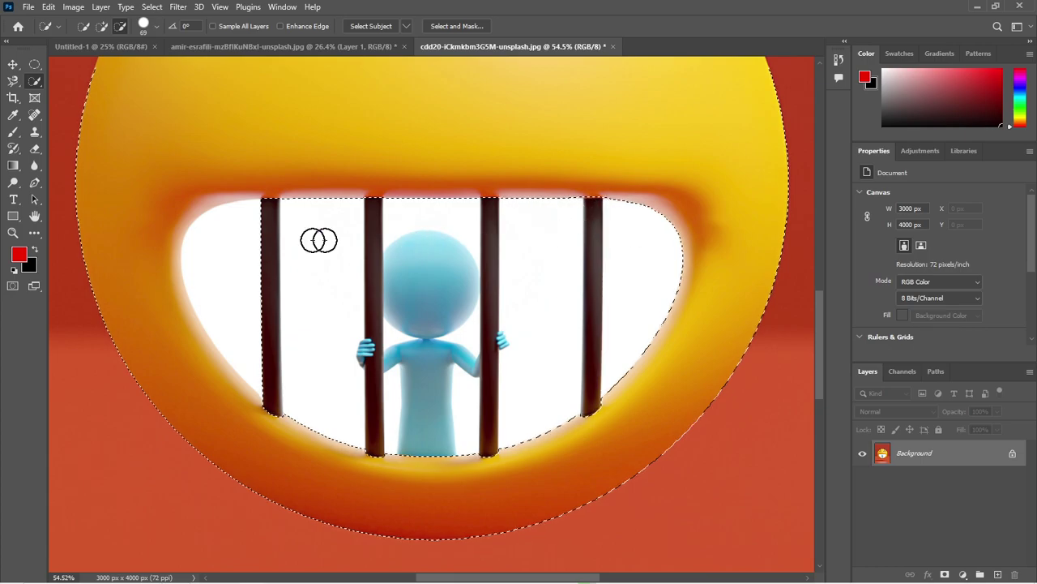
{"action": "left_click_drag", "start_coordinate": [256, 230], "coordinate": [255, 215]}
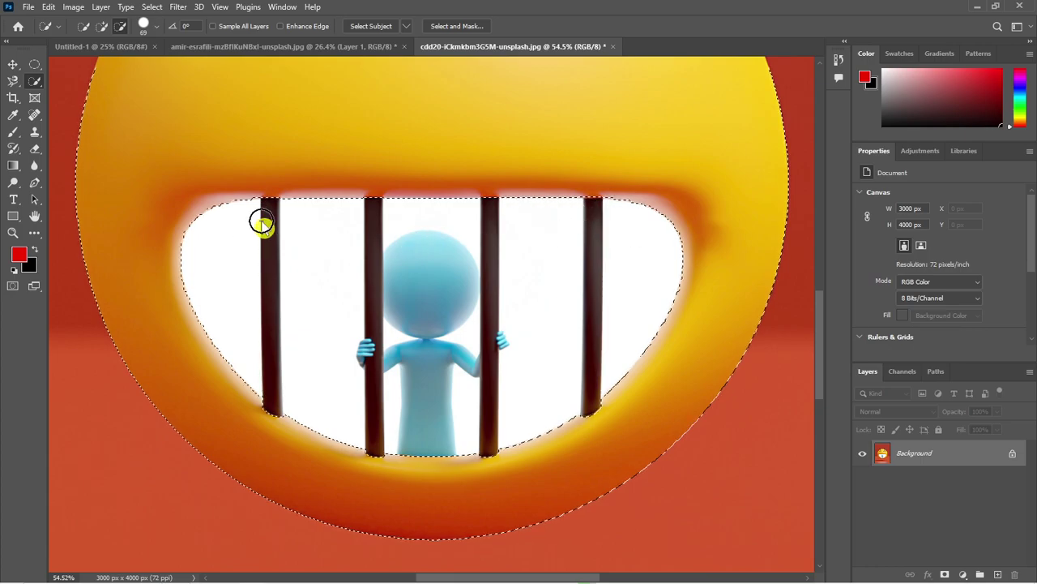
{"action": "scroll", "coordinate": [389, 397], "scroll_direction": "down", "scroll_amount": 1}
{"action": "scroll", "coordinate": [388, 397], "scroll_direction": "down", "scroll_amount": 2}
{"action": "scroll", "coordinate": [410, 336], "scroll_direction": "up", "scroll_amount": 1}
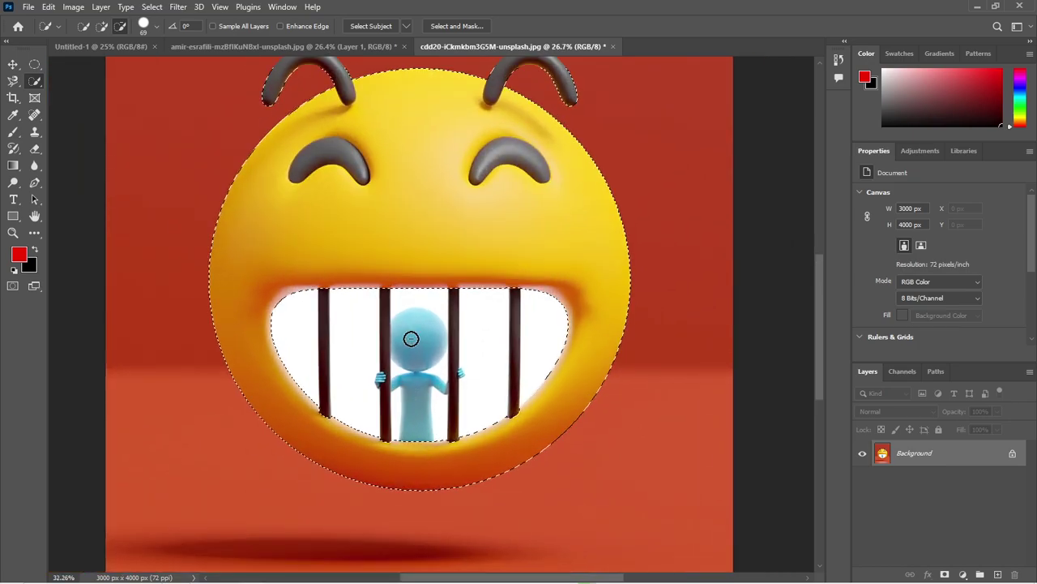
{"action": "scroll", "coordinate": [383, 403], "scroll_direction": "down", "scroll_amount": 3}
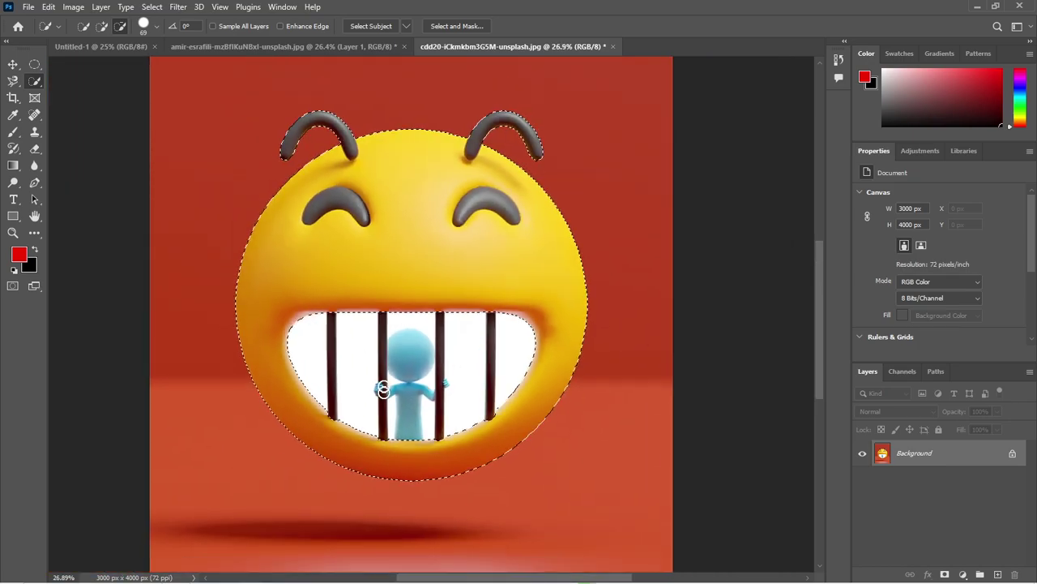
{"action": "scroll", "coordinate": [409, 171], "scroll_direction": "up", "scroll_amount": 1}
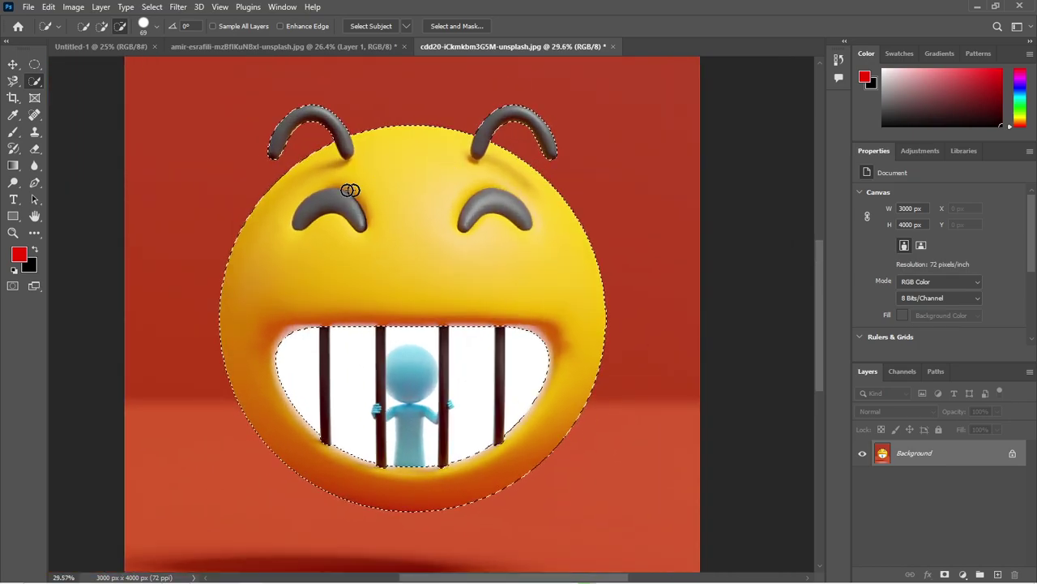
{"action": "left_click", "coordinate": [12, 65]}
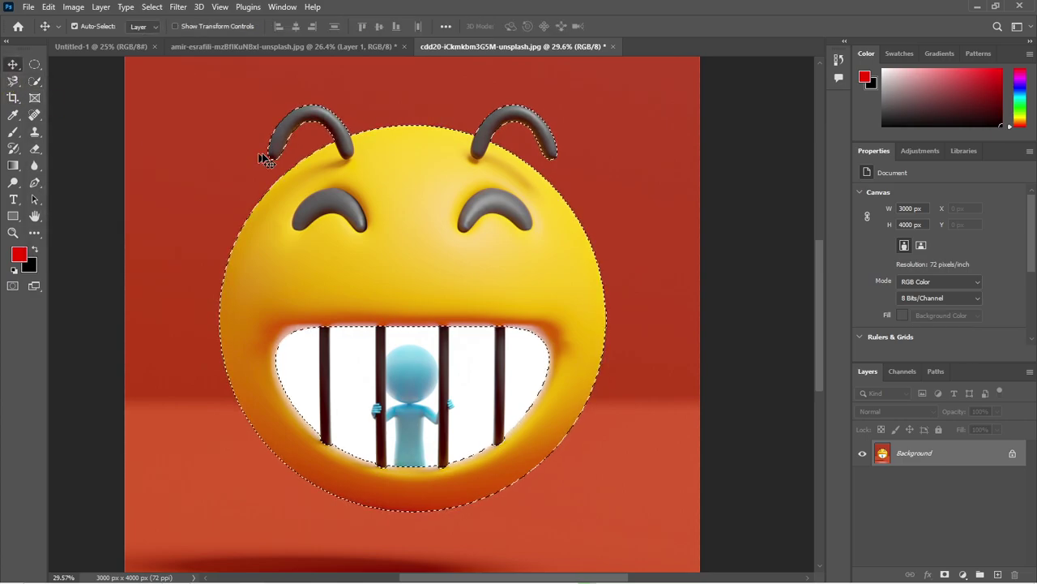
{"action": "left_click", "coordinate": [35, 81]}
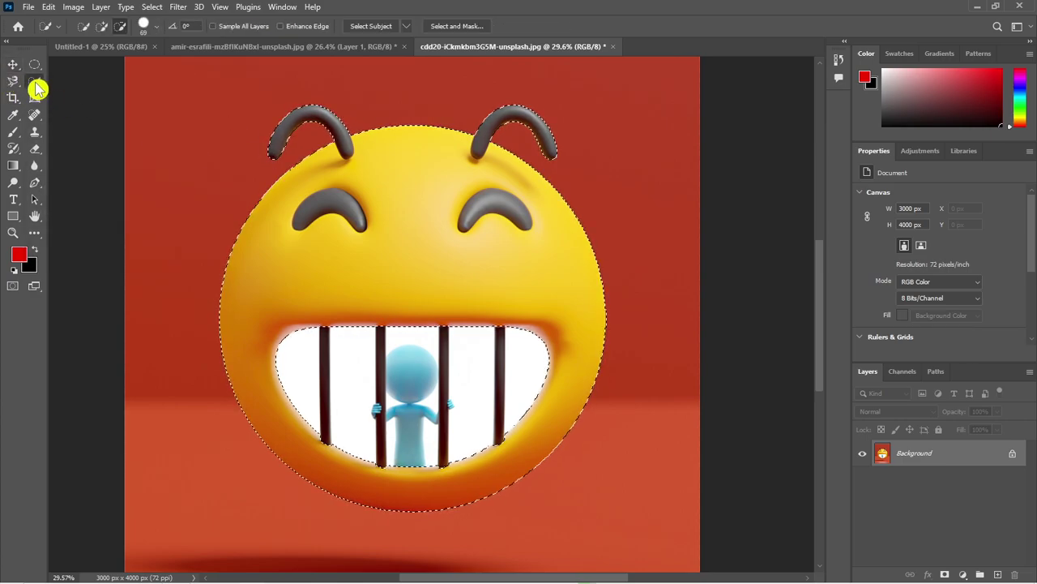
Copy the selected face onto a new Layer 1 and hide the Background layer
{"action": "right_click", "coordinate": [535, 221]}
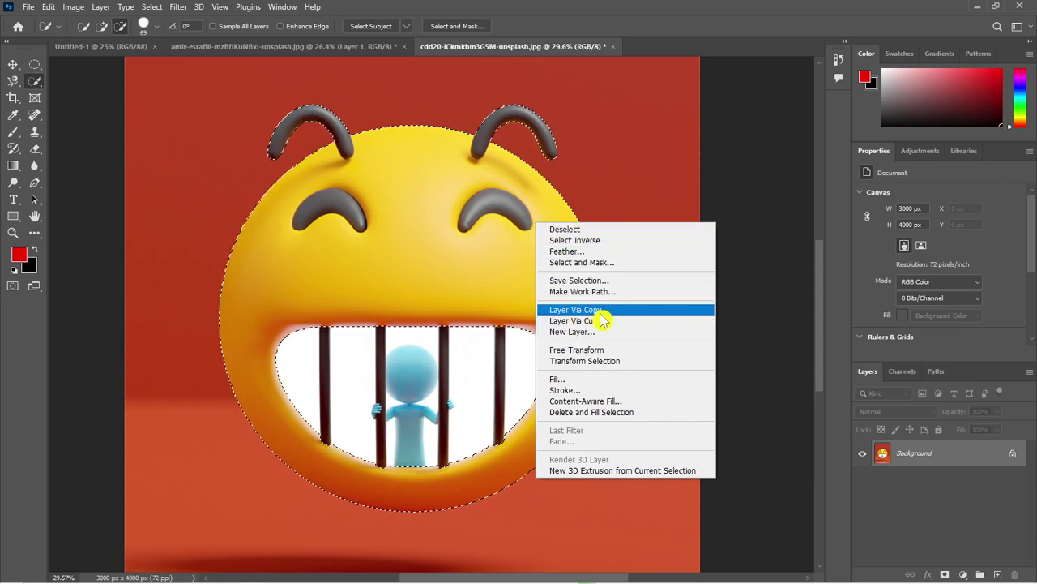
{"action": "left_click", "coordinate": [602, 312]}
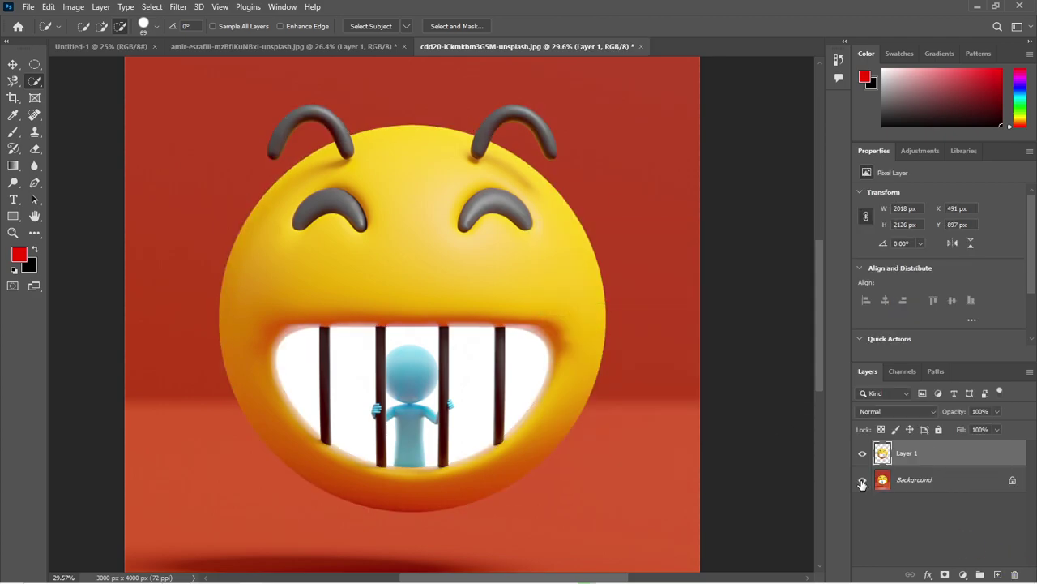
{"action": "left_click", "coordinate": [862, 481]}
{"action": "scroll", "coordinate": [502, 371], "scroll_direction": "down", "scroll_amount": 3}
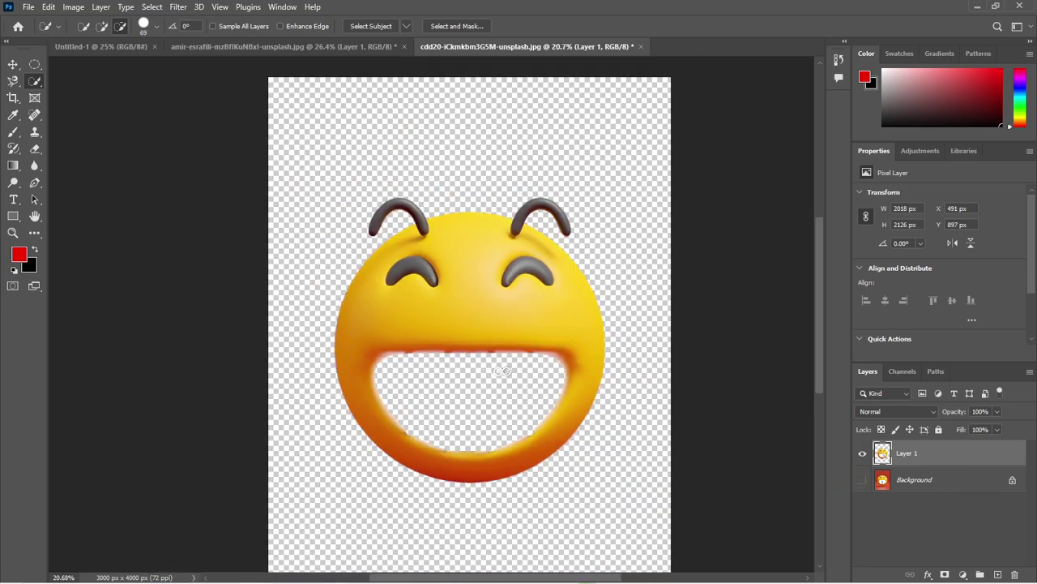
{"action": "scroll", "coordinate": [485, 408], "scroll_direction": "up", "scroll_amount": 1}
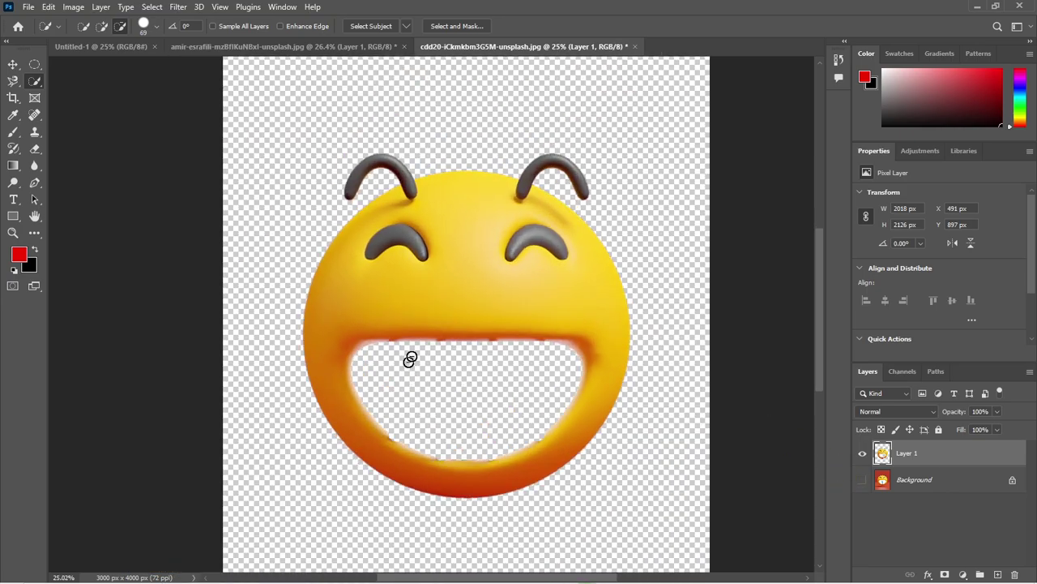
Delete the original Background layer so only Layer 1 remains
{"action": "left_click", "coordinate": [13, 65]}
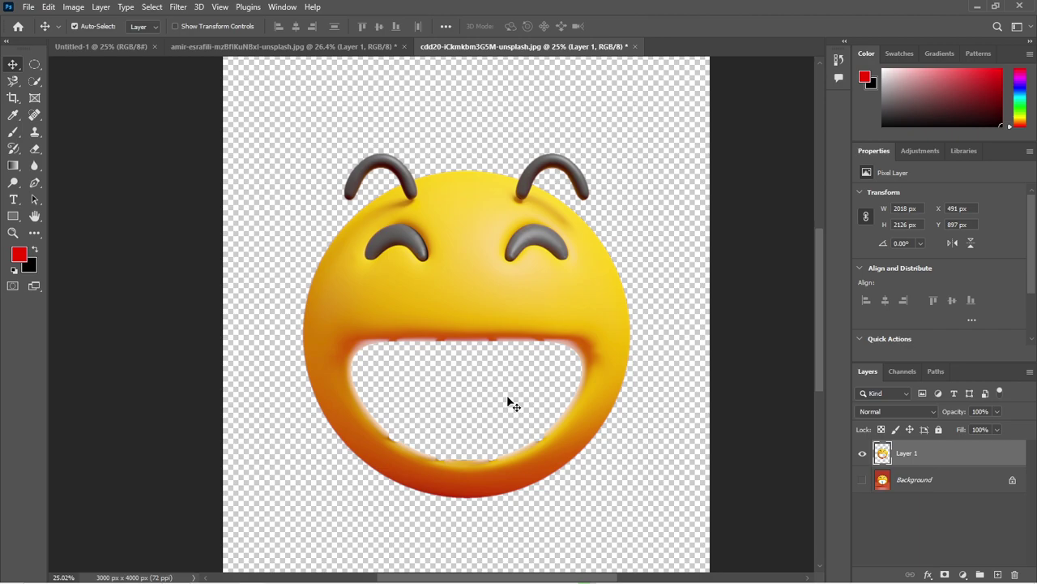
{"action": "left_click", "coordinate": [906, 484]}
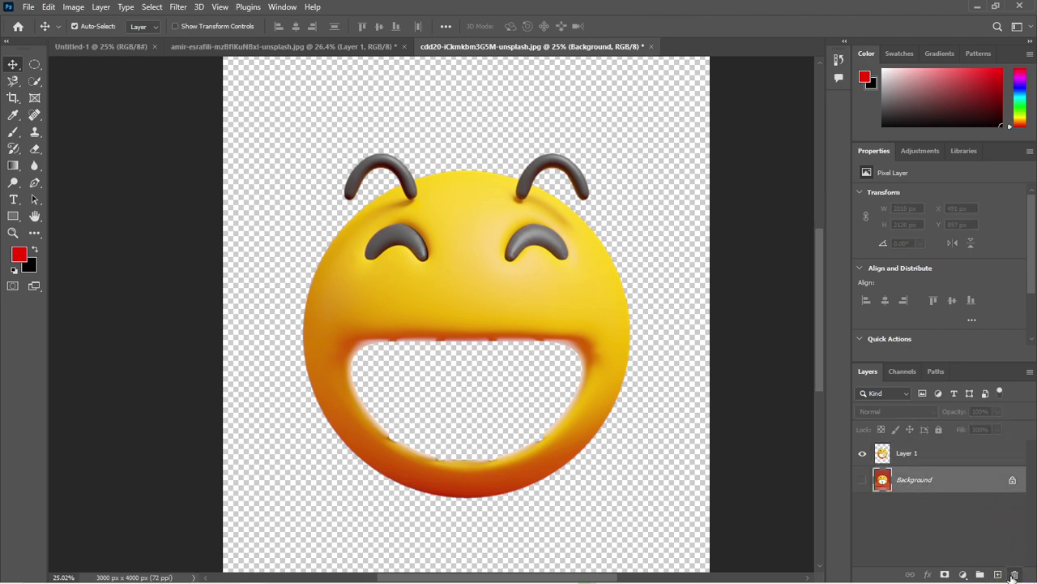
{"action": "left_click", "coordinate": [1014, 574]}
{"action": "left_click", "coordinate": [462, 226]}
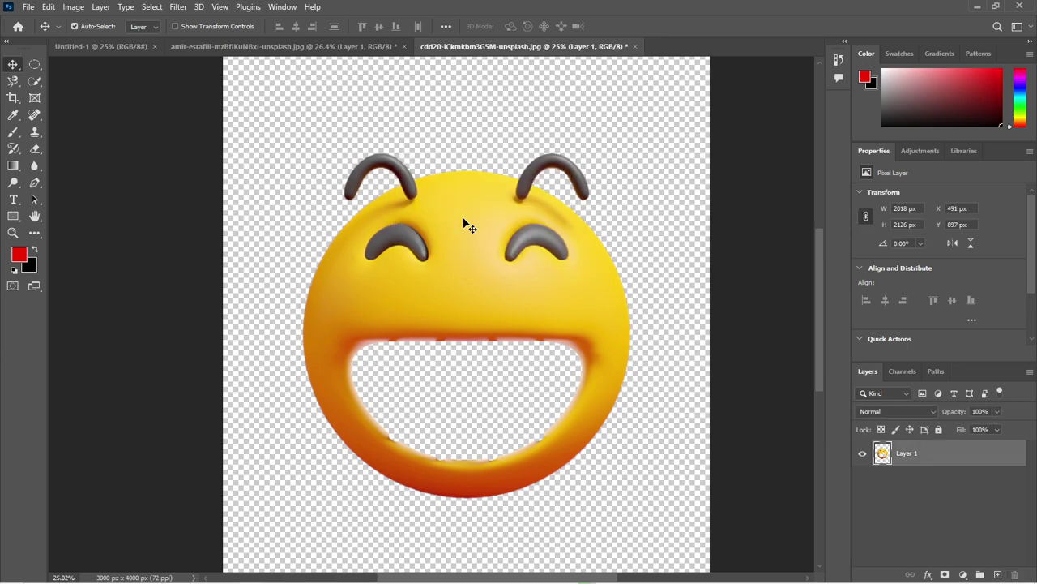
{"action": "scroll", "coordinate": [613, 343], "scroll_direction": "up", "scroll_amount": 3}
{"action": "scroll", "coordinate": [655, 303], "scroll_direction": "up", "scroll_amount": 3}
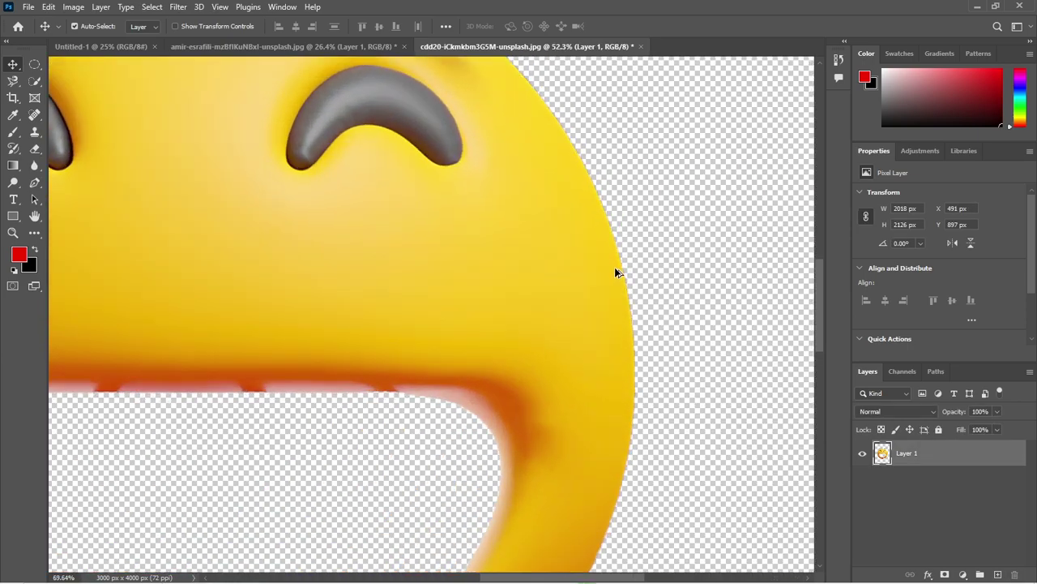
{"action": "scroll", "coordinate": [616, 270], "scroll_direction": "up", "scroll_amount": 2}
{"action": "scroll", "coordinate": [616, 274], "scroll_direction": "up", "scroll_amount": 2}
{"action": "scroll", "coordinate": [616, 273], "scroll_direction": "up", "scroll_amount": 2}
{"action": "scroll", "coordinate": [622, 268], "scroll_direction": "up", "scroll_amount": 2}
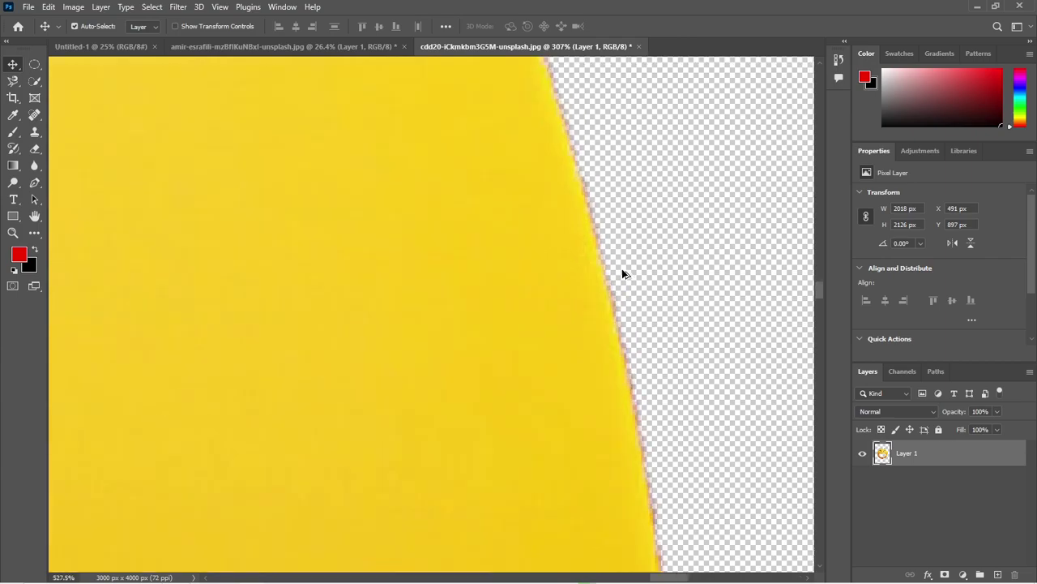
{"action": "scroll", "coordinate": [621, 268], "scroll_direction": "up", "scroll_amount": 2}
{"action": "scroll", "coordinate": [605, 275], "scroll_direction": "up", "scroll_amount": 2}
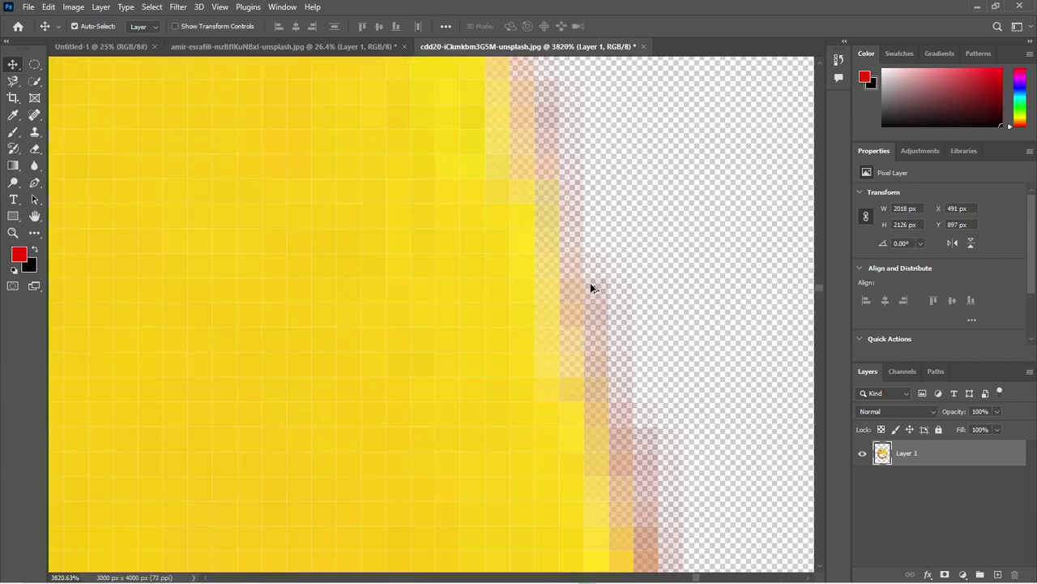
{"action": "scroll", "coordinate": [437, 257], "scroll_direction": "down", "scroll_amount": 2}
{"action": "scroll", "coordinate": [532, 223], "scroll_direction": "down", "scroll_amount": 3}
{"action": "scroll", "coordinate": [578, 208], "scroll_direction": "down", "scroll_amount": 3}
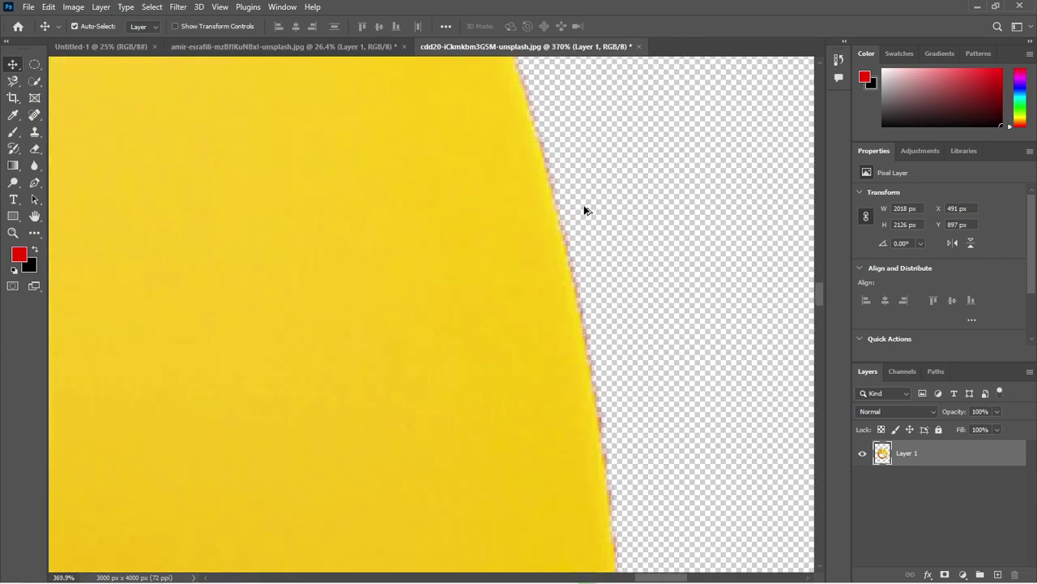
{"action": "scroll", "coordinate": [582, 210], "scroll_direction": "down", "scroll_amount": 2}
{"action": "scroll", "coordinate": [583, 210], "scroll_direction": "down", "scroll_amount": 2}
{"action": "scroll", "coordinate": [588, 217], "scroll_direction": "down", "scroll_amount": 3}
{"action": "scroll", "coordinate": [592, 271], "scroll_direction": "down", "scroll_amount": 3}
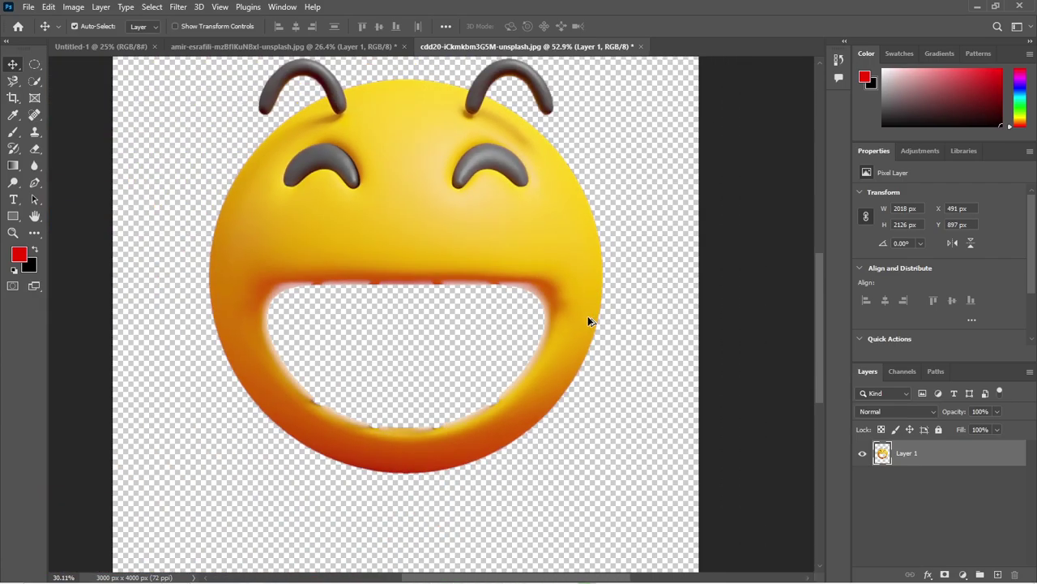
{"action": "scroll", "coordinate": [584, 317], "scroll_direction": "down", "scroll_amount": 2}
{"action": "scroll", "coordinate": [535, 275], "scroll_direction": "up", "scroll_amount": 2}
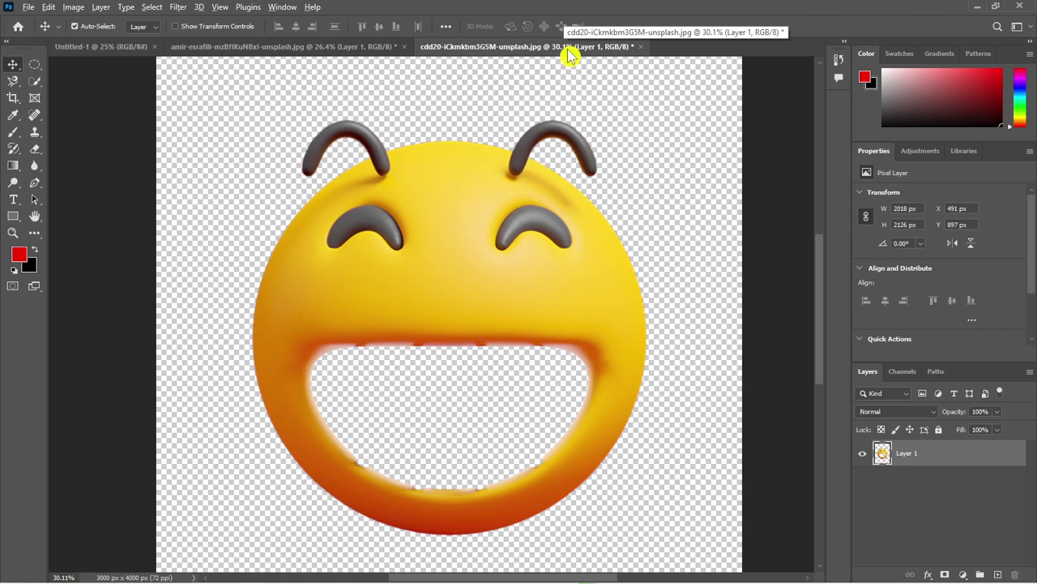
{"action": "scroll", "coordinate": [537, 86], "scroll_direction": "up", "scroll_amount": 2}
{"action": "scroll", "coordinate": [537, 86], "scroll_direction": "up", "scroll_amount": 3}
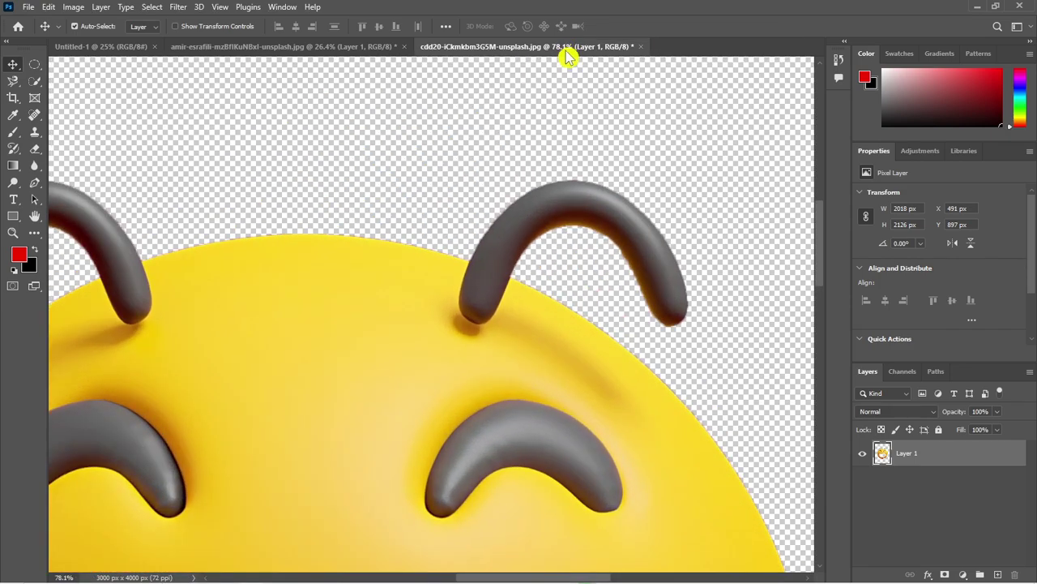
{"action": "scroll", "coordinate": [470, 150], "scroll_direction": "up", "scroll_amount": 2}
{"action": "scroll", "coordinate": [473, 150], "scroll_direction": "up", "scroll_amount": 1}
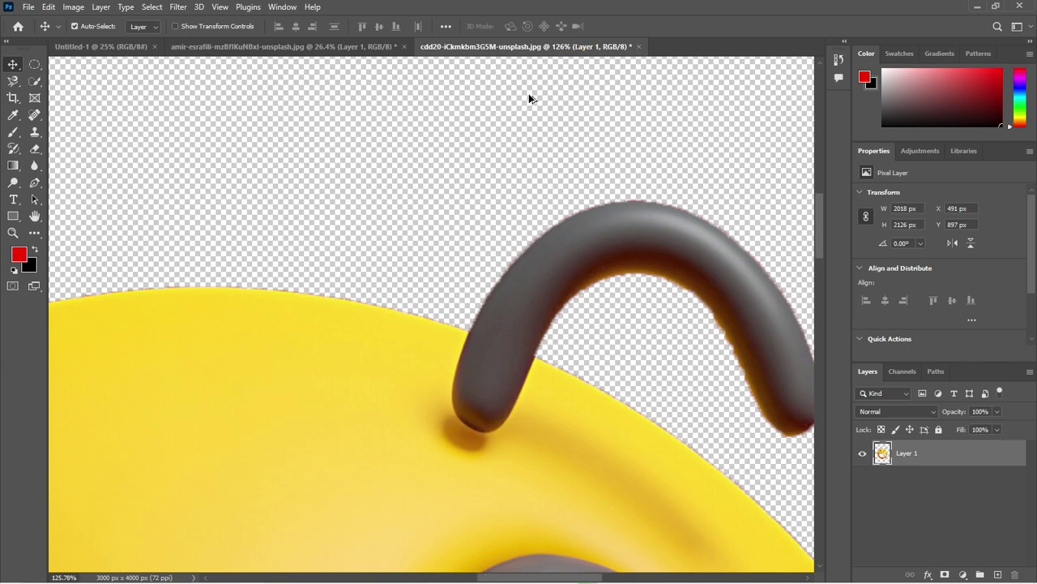
{"action": "scroll", "coordinate": [529, 95], "scroll_direction": "down", "scroll_amount": 1}
{"action": "scroll", "coordinate": [528, 95], "scroll_direction": "down", "scroll_amount": 1}
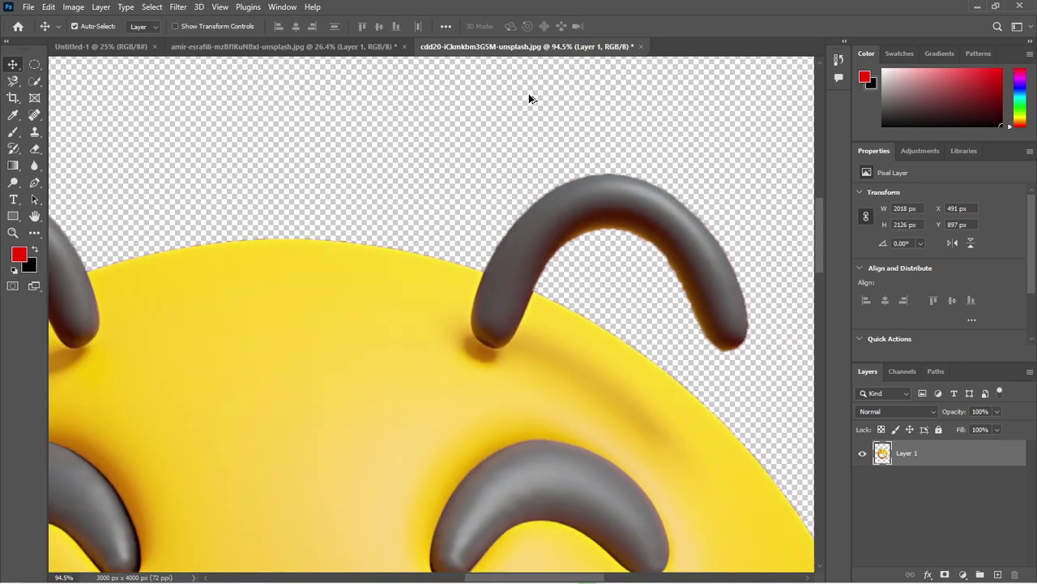
{"action": "scroll", "coordinate": [528, 98], "scroll_direction": "up", "scroll_amount": 1}
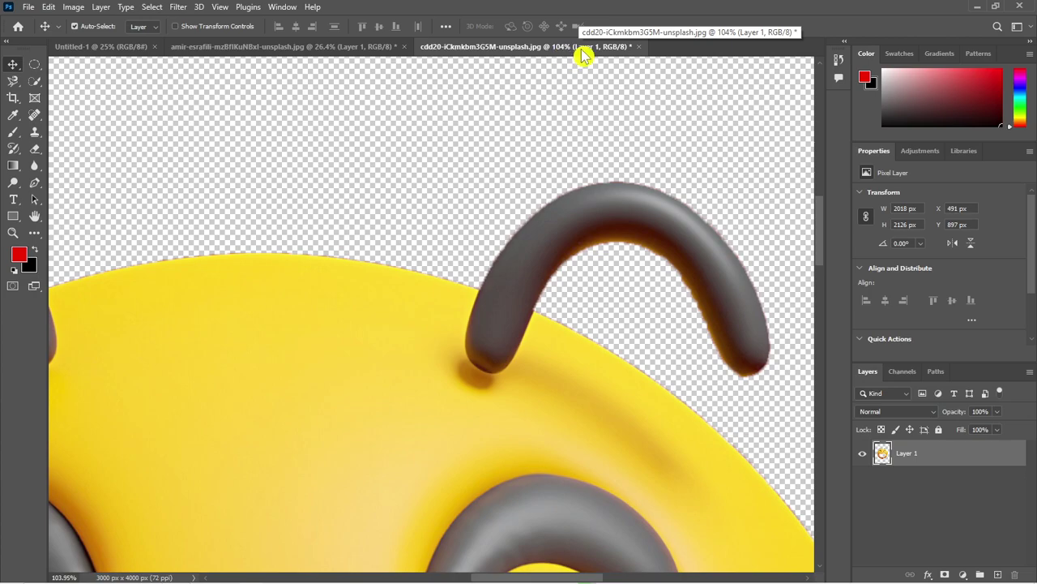
{"action": "scroll", "coordinate": [578, 134], "scroll_direction": "down", "scroll_amount": 1}
{"action": "scroll", "coordinate": [581, 185], "scroll_direction": "down", "scroll_amount": 1}
{"action": "scroll", "coordinate": [486, 251], "scroll_direction": "down", "scroll_amount": 1}
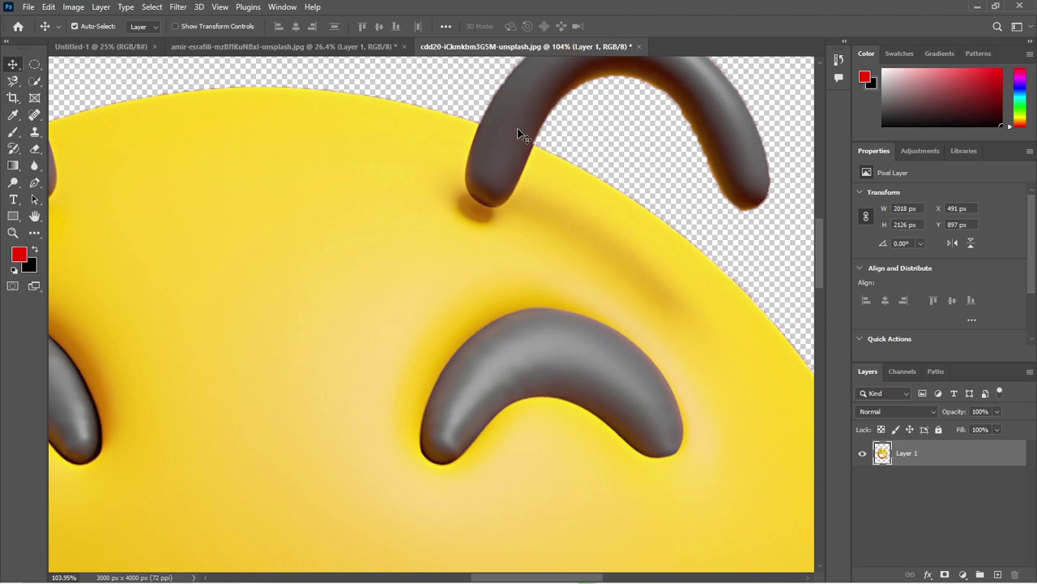
{"action": "scroll", "coordinate": [519, 135], "scroll_direction": "down", "scroll_amount": 3}
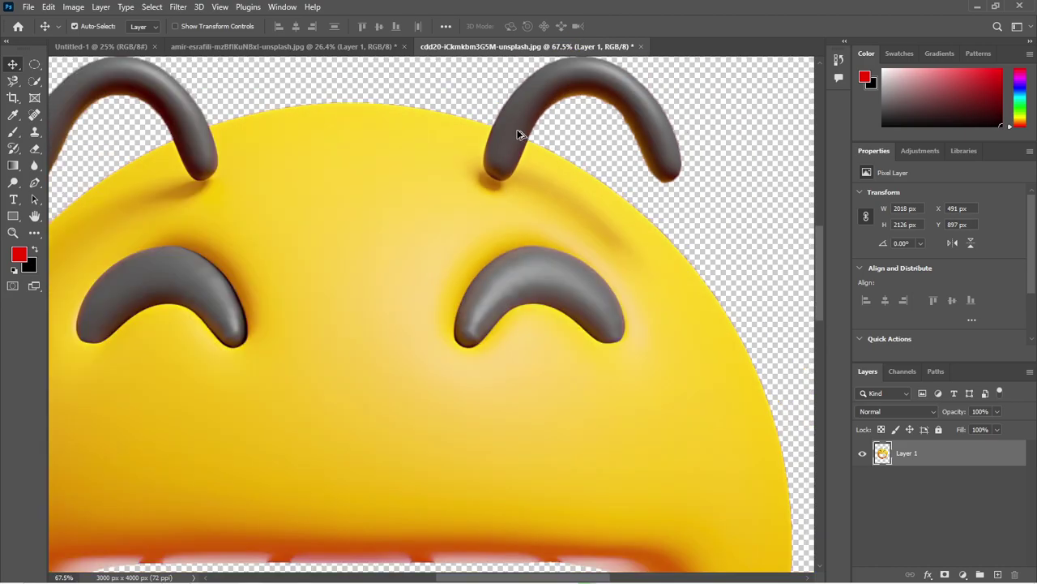
{"action": "scroll", "coordinate": [523, 178], "scroll_direction": "down", "scroll_amount": 2}
{"action": "scroll", "coordinate": [527, 203], "scroll_direction": "down", "scroll_amount": 2}
{"action": "scroll", "coordinate": [536, 175], "scroll_direction": "down", "scroll_amount": 1}
{"action": "scroll", "coordinate": [539, 172], "scroll_direction": "up", "scroll_amount": 1}
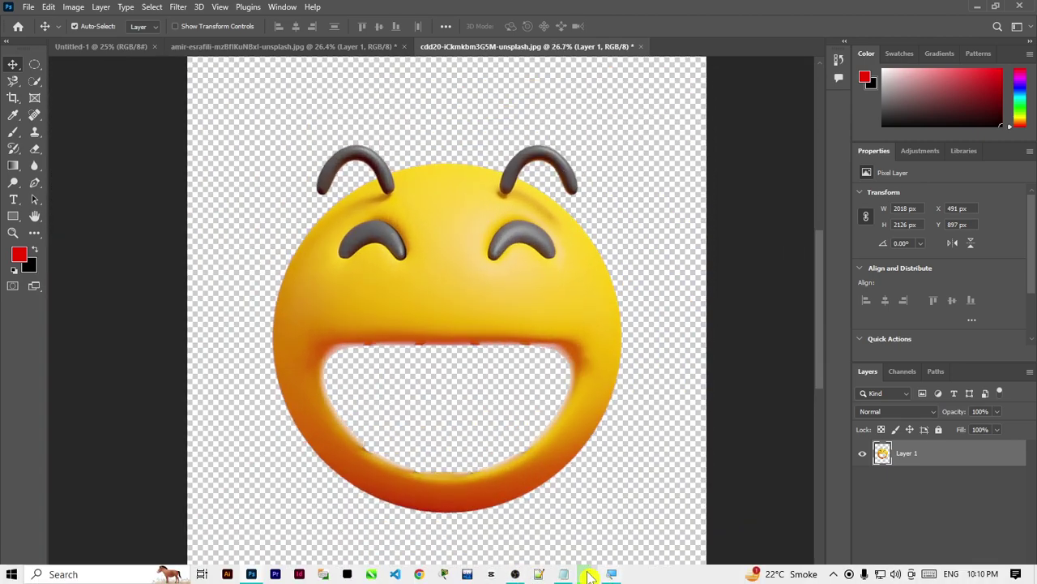
{"action": "left_click", "coordinate": [587, 574]}
{"action": "left_click", "coordinate": [272, 9]}
{"action": "left_click", "coordinate": [138, 12]}
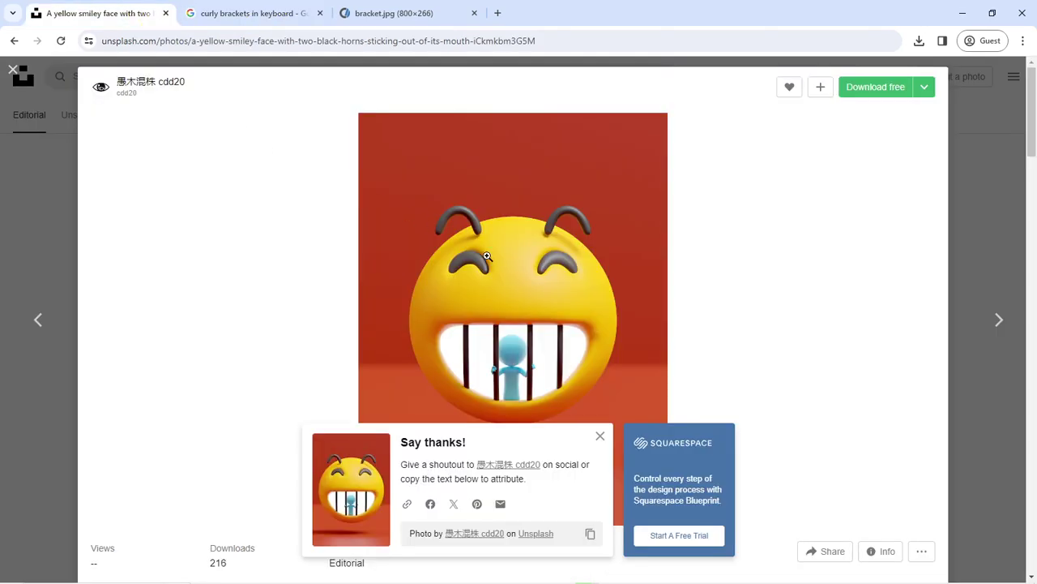
{"action": "left_click", "coordinate": [963, 11]}
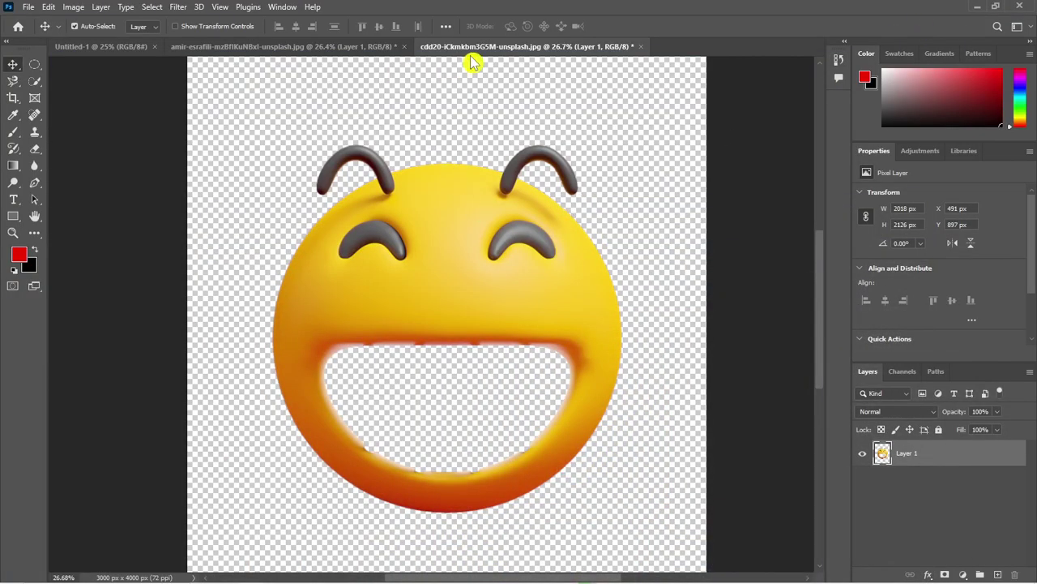
Switch to the Magic Wand Tool from the Object Selection flyout
{"action": "left_click", "coordinate": [35, 81]}
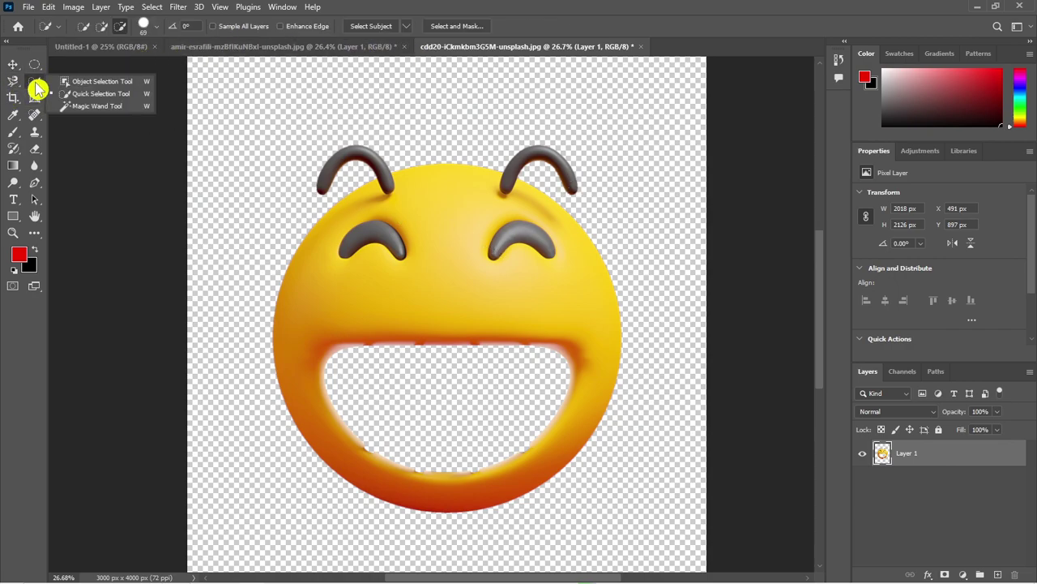
{"action": "left_click", "coordinate": [98, 106]}
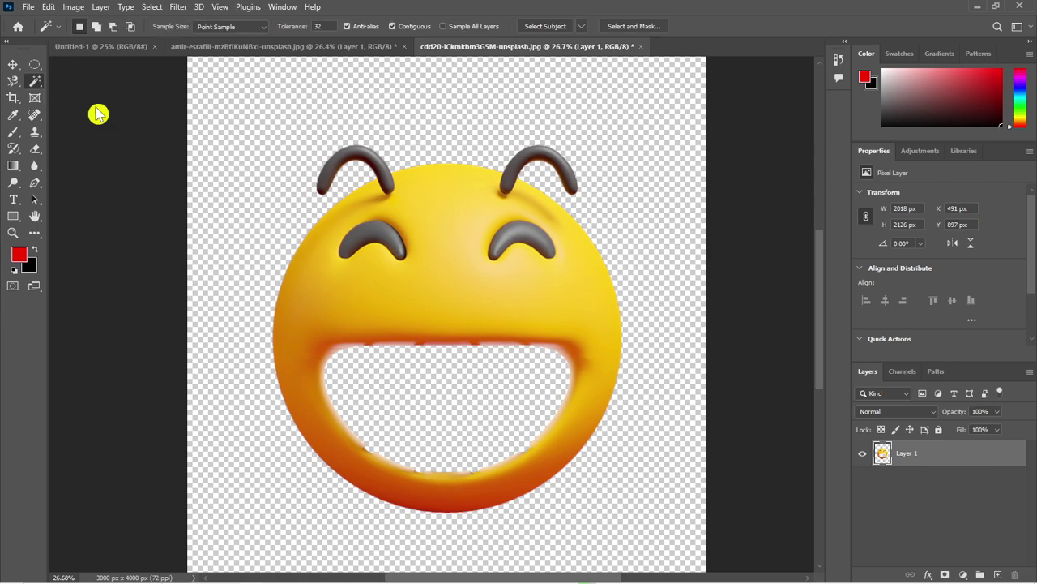
{"action": "scroll", "coordinate": [438, 214], "scroll_direction": "up", "scroll_amount": 3}
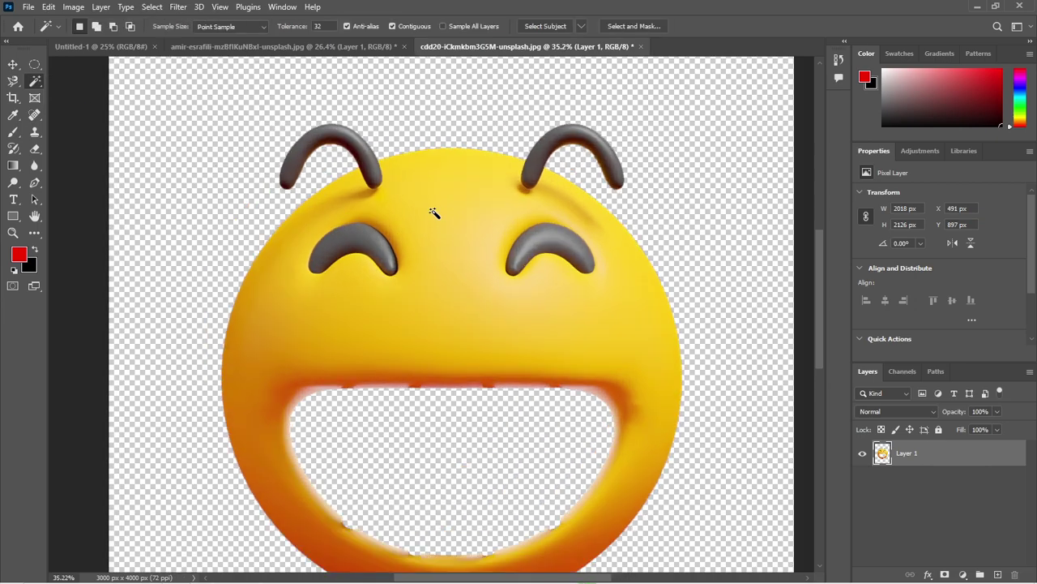
{"action": "scroll", "coordinate": [435, 213], "scroll_direction": "up", "scroll_amount": 2}
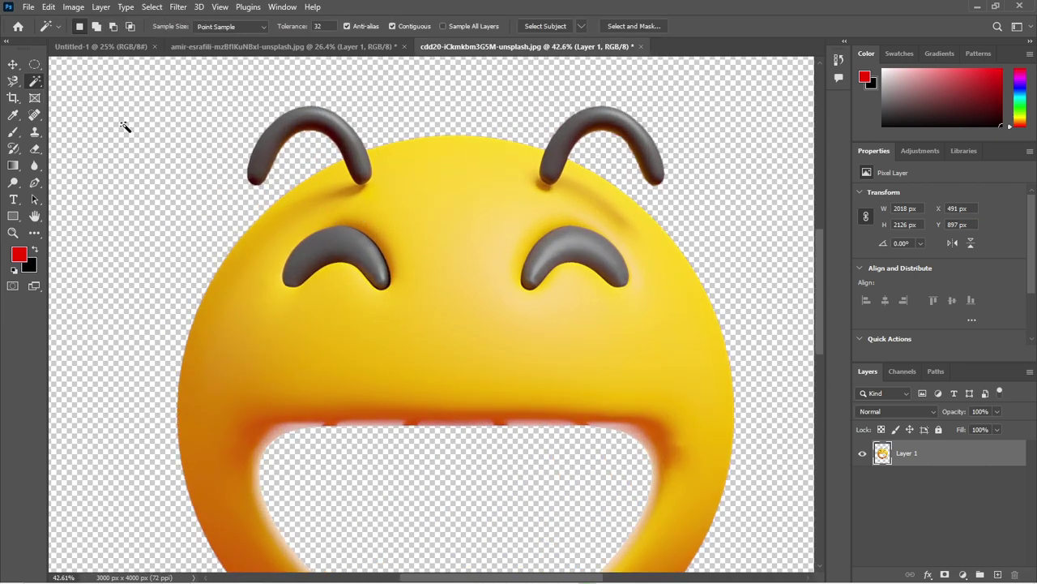
{"action": "left_click", "coordinate": [34, 82]}
{"action": "left_click", "coordinate": [80, 109]}
Magic-wand select the grey arc of the left eye
{"action": "left_click", "coordinate": [335, 261]}
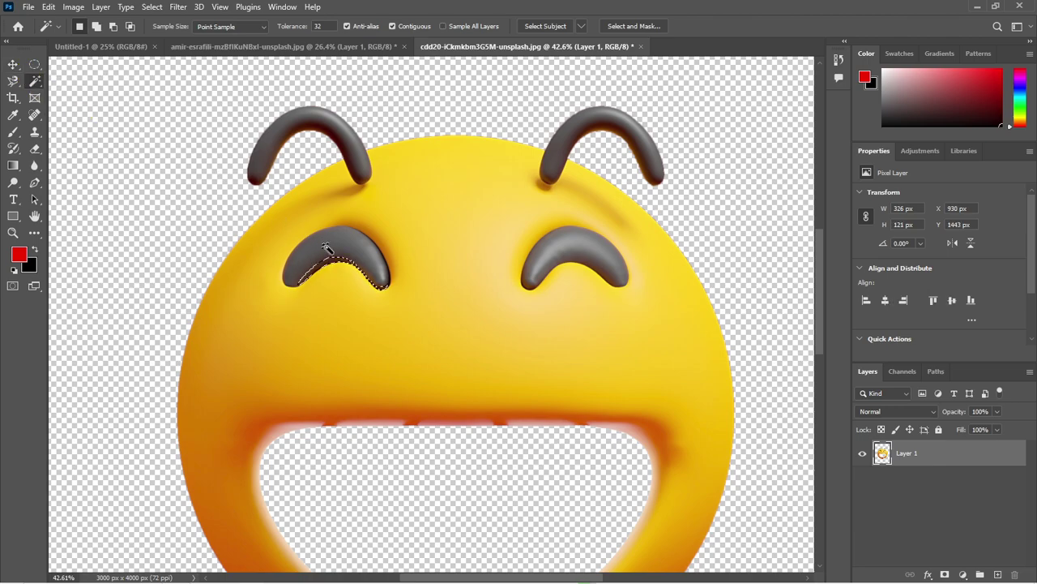
{"action": "scroll", "coordinate": [327, 235], "scroll_direction": "up", "scroll_amount": 3}
{"action": "scroll", "coordinate": [301, 282], "scroll_direction": "up", "scroll_amount": 2}
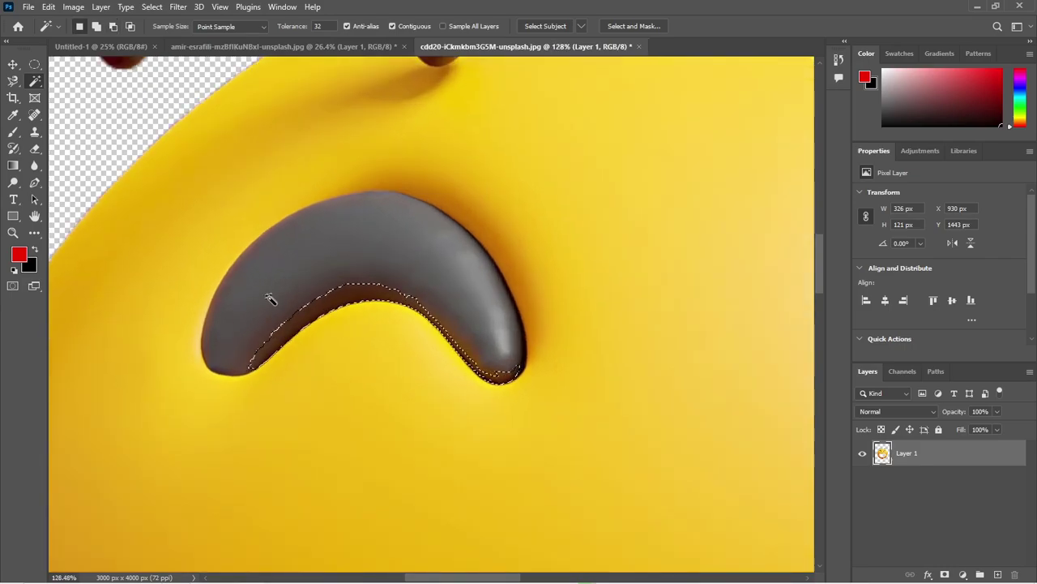
{"action": "left_click", "coordinate": [263, 310], "text": "shift"}
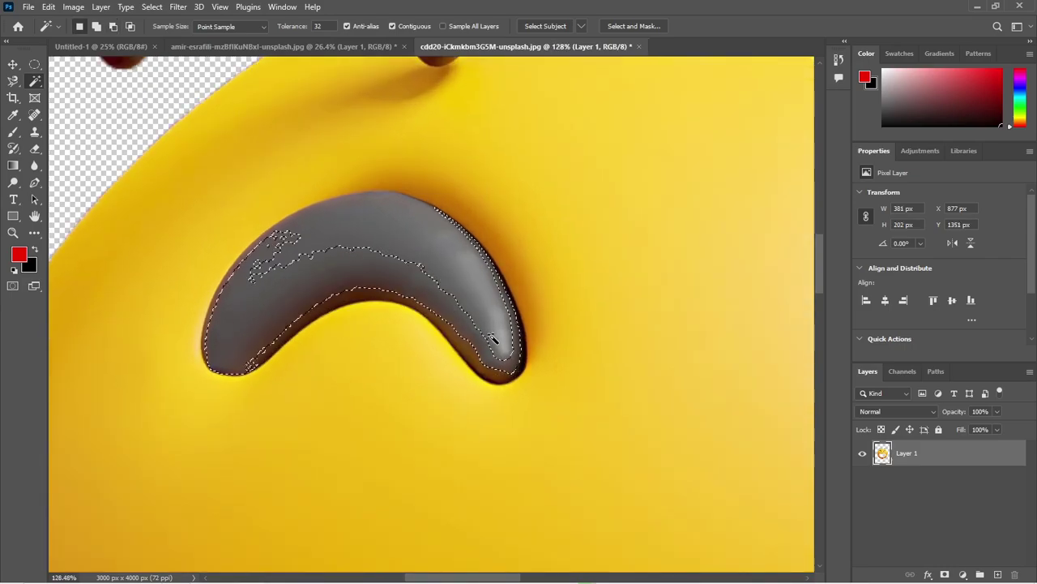
{"action": "left_click", "coordinate": [376, 237]}
{"action": "left_click", "coordinate": [247, 337], "text": "shift"}
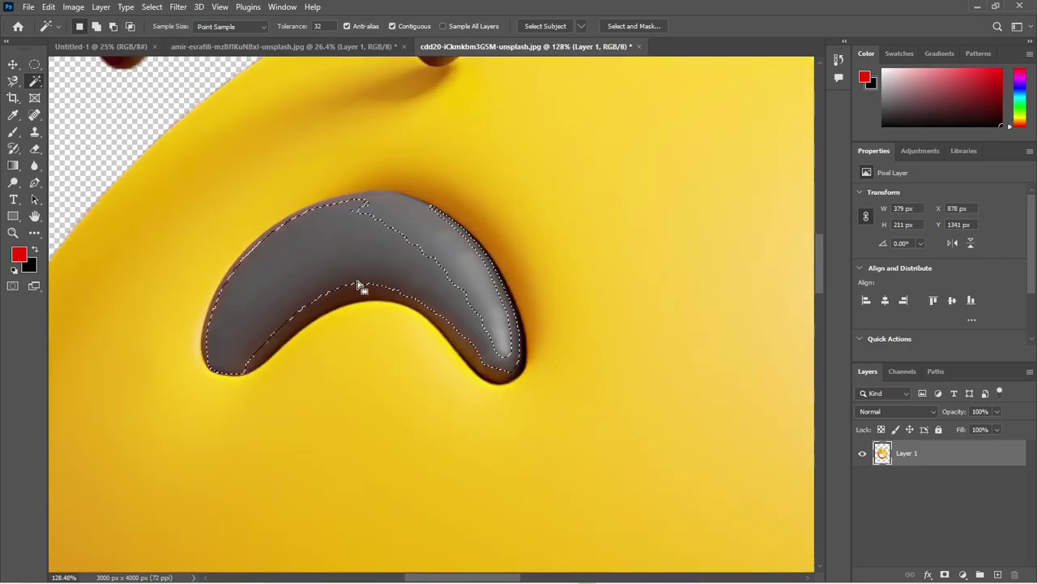
{"action": "left_click", "coordinate": [501, 354], "text": "alt"}
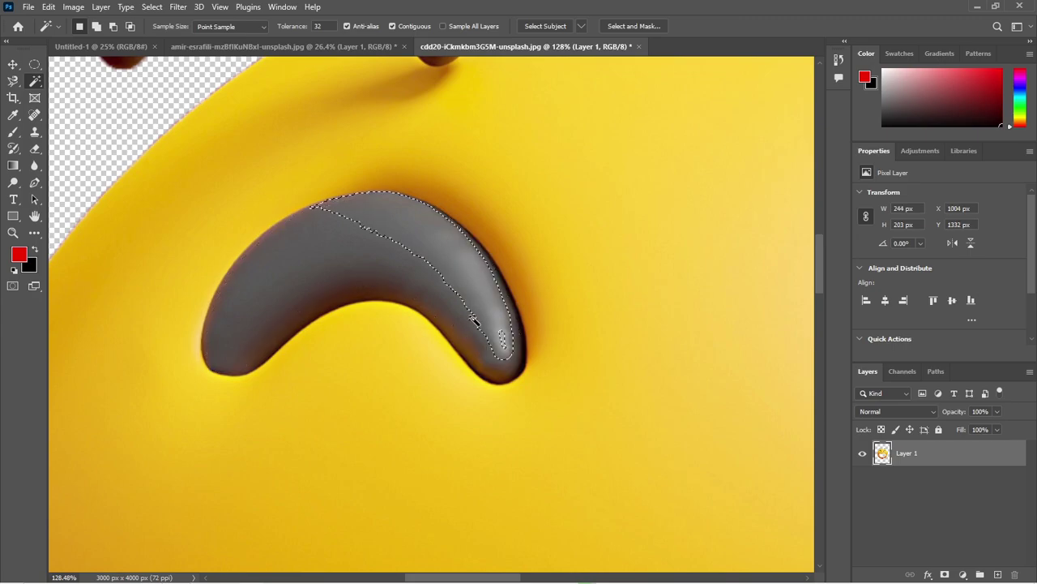
In Add to selection mode, add the eye's remaining grey, lower inner edge and lower tip
{"action": "left_click", "coordinate": [96, 26]}
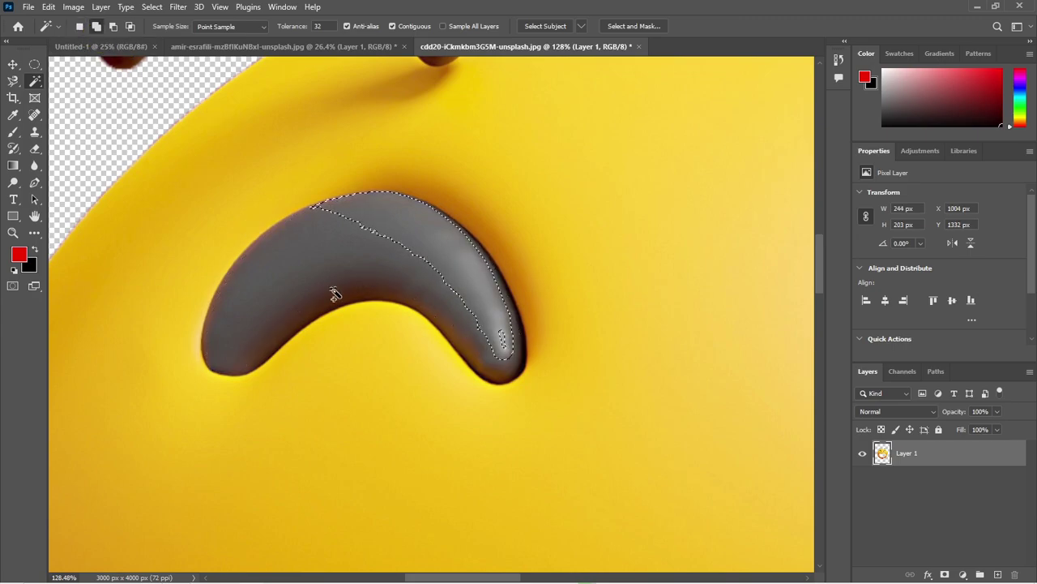
{"action": "left_click", "coordinate": [284, 296]}
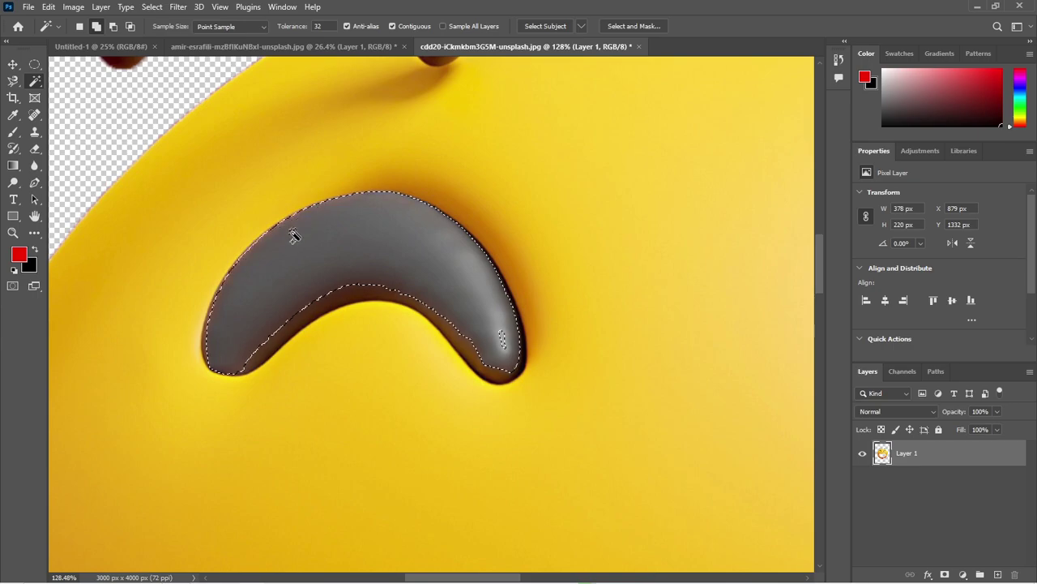
{"action": "left_click", "coordinate": [302, 322]}
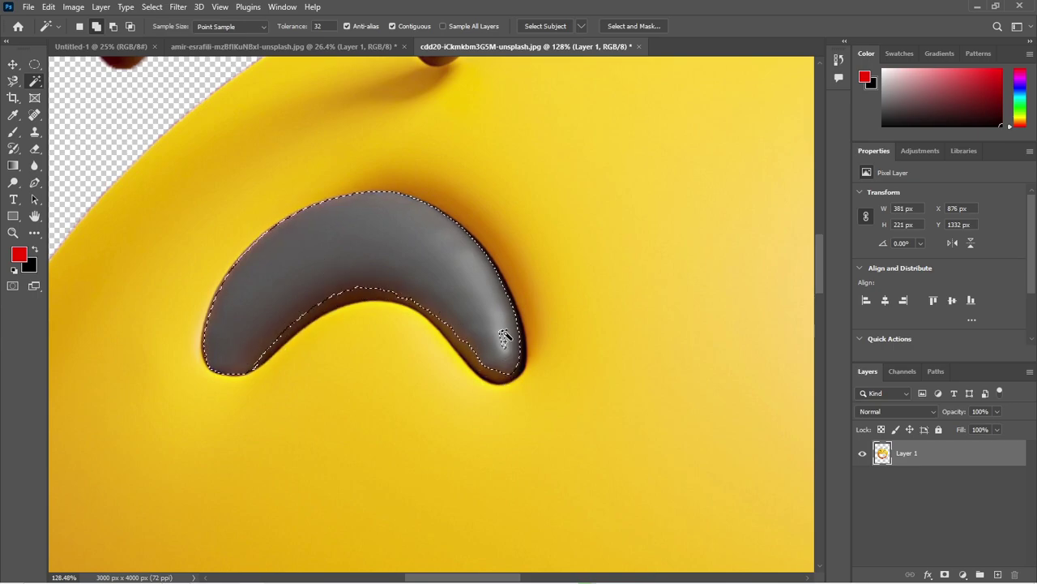
{"action": "left_click", "coordinate": [496, 381]}
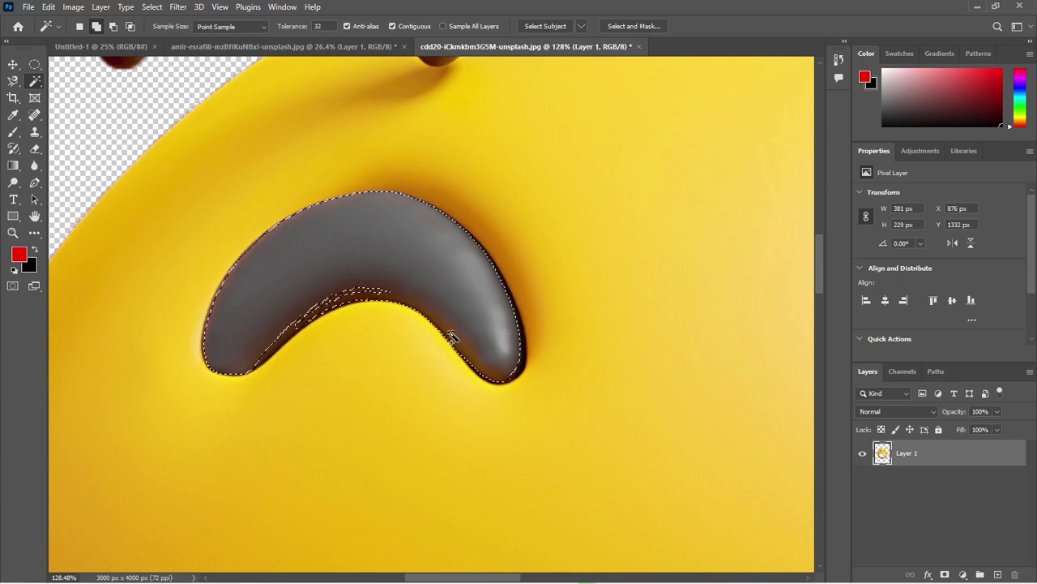
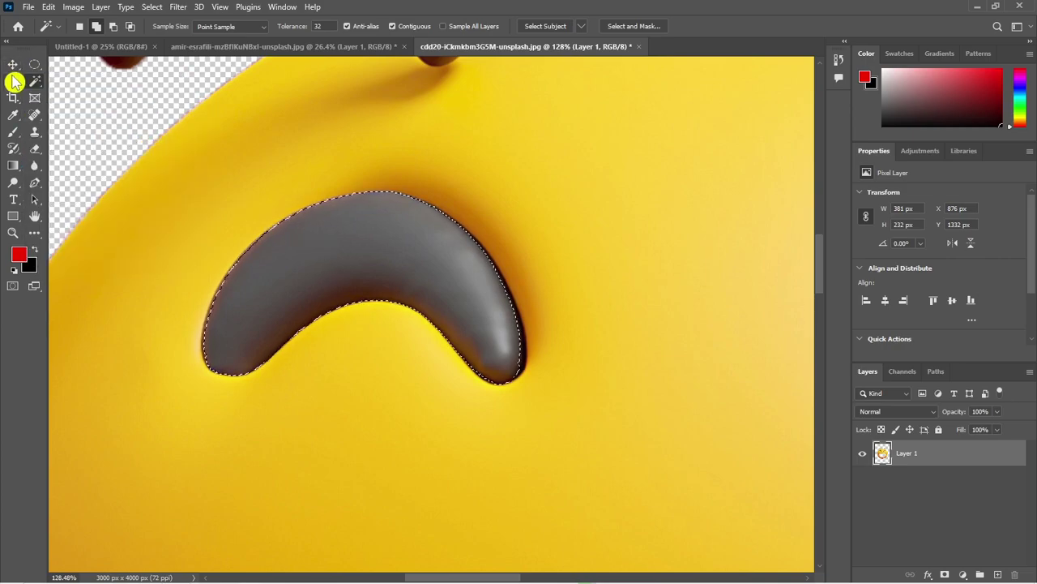
Copy the Magic Wand–selected left eye onto a new Layer 2 with Ctrl+J
{"action": "left_click", "coordinate": [13, 65]}
{"action": "left_click", "coordinate": [35, 81]}
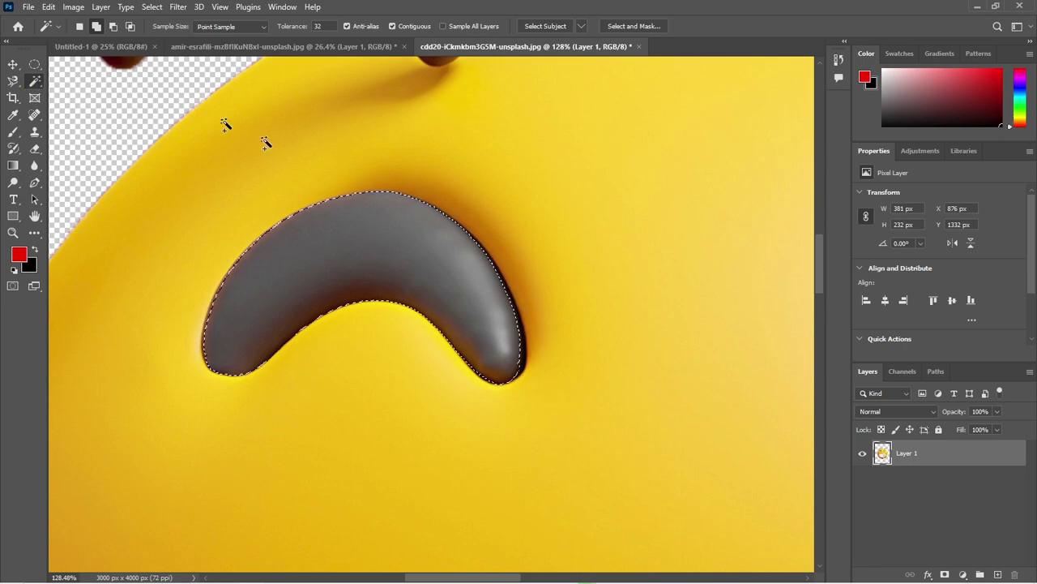
{"action": "right_click", "coordinate": [381, 245]}
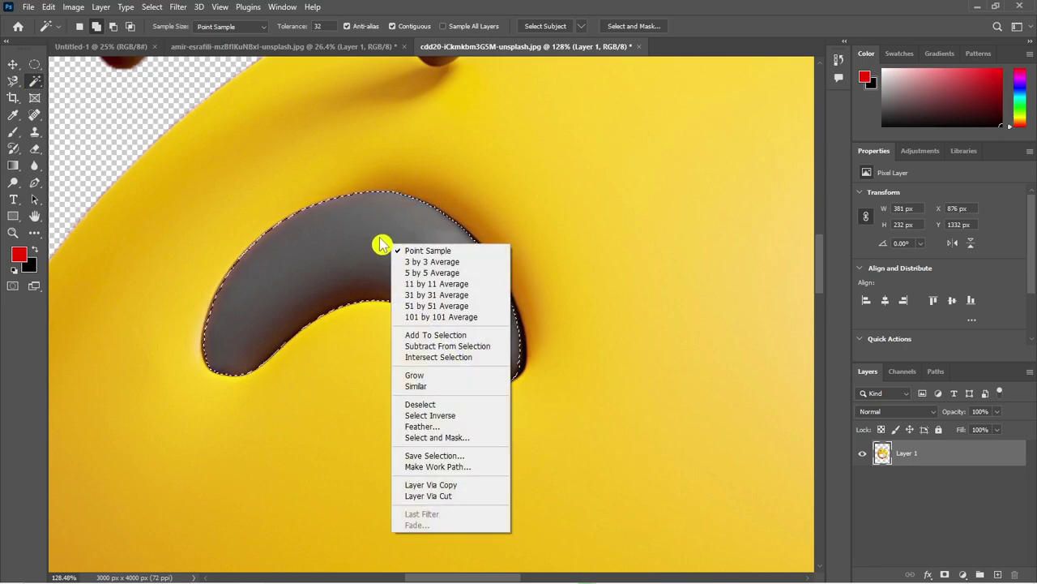
{"action": "left_click", "coordinate": [354, 272]}
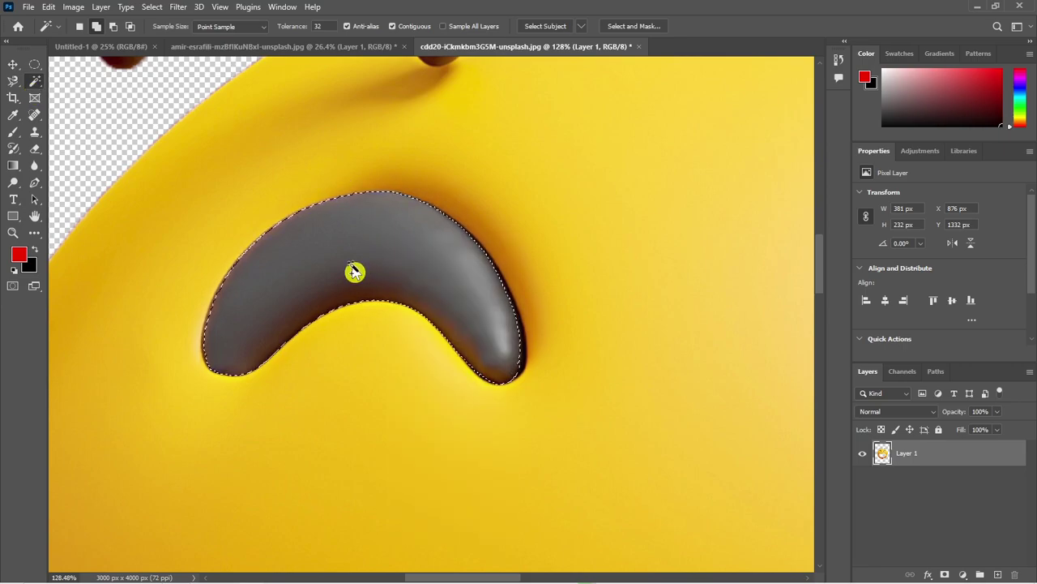
{"action": "key", "text": "ctrl+j"}
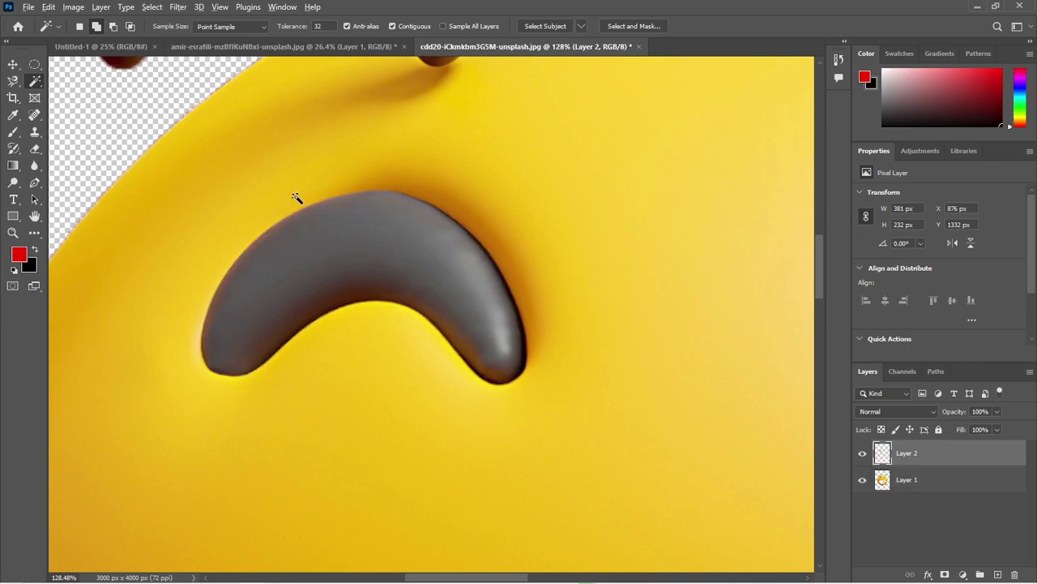
Hide Layer 1 so only the copied eye on Layer 2 is visible
{"action": "scroll", "coordinate": [296, 198], "scroll_direction": "down", "scroll_amount": 3}
{"action": "scroll", "coordinate": [300, 197], "scroll_direction": "down", "scroll_amount": 2}
{"action": "scroll", "coordinate": [340, 209], "scroll_direction": "down", "scroll_amount": 3}
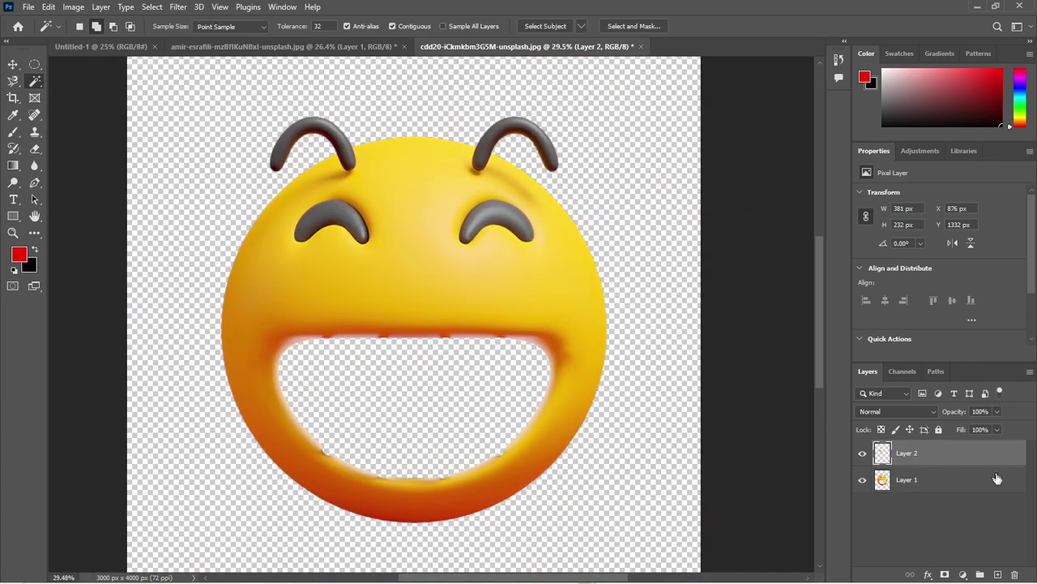
{"action": "left_click", "coordinate": [863, 481]}
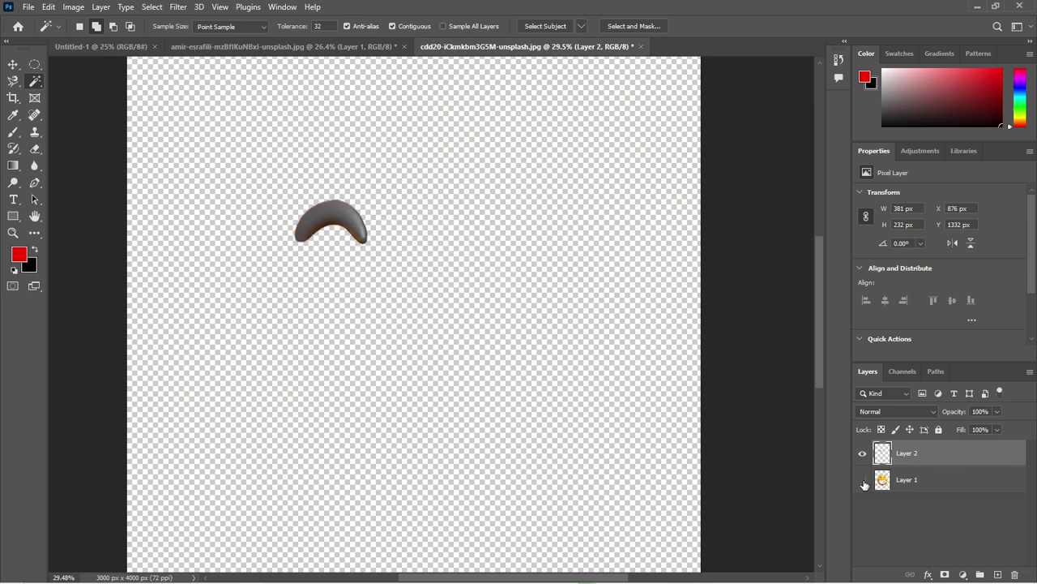
{"action": "scroll", "coordinate": [364, 169], "scroll_direction": "up", "scroll_amount": 3}
{"action": "scroll", "coordinate": [354, 186], "scroll_direction": "up", "scroll_amount": 2}
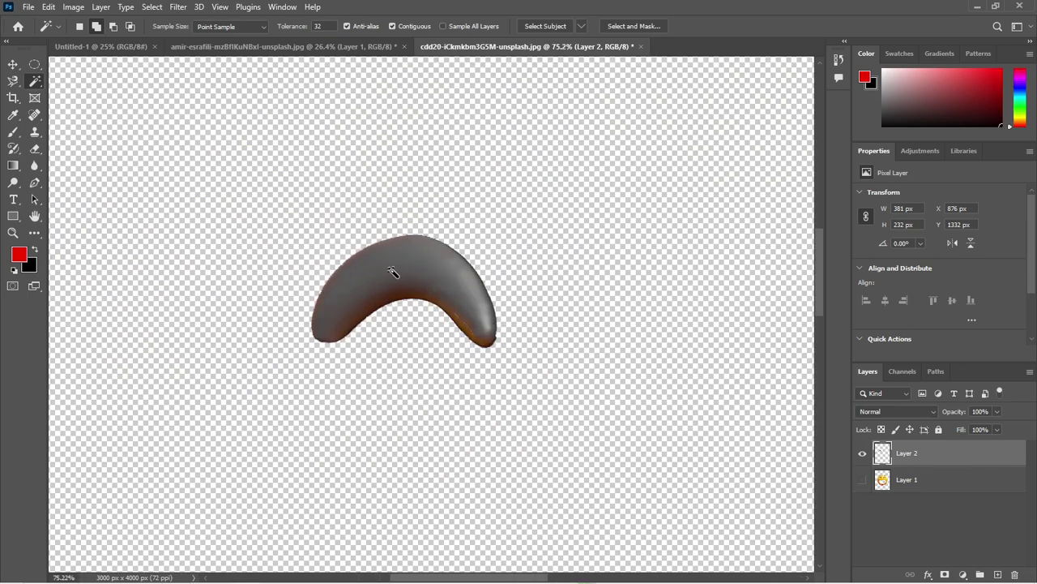
Delete Layer 1 with the Layers panel trash icon, confirming Yes
{"action": "left_click", "coordinate": [941, 485]}
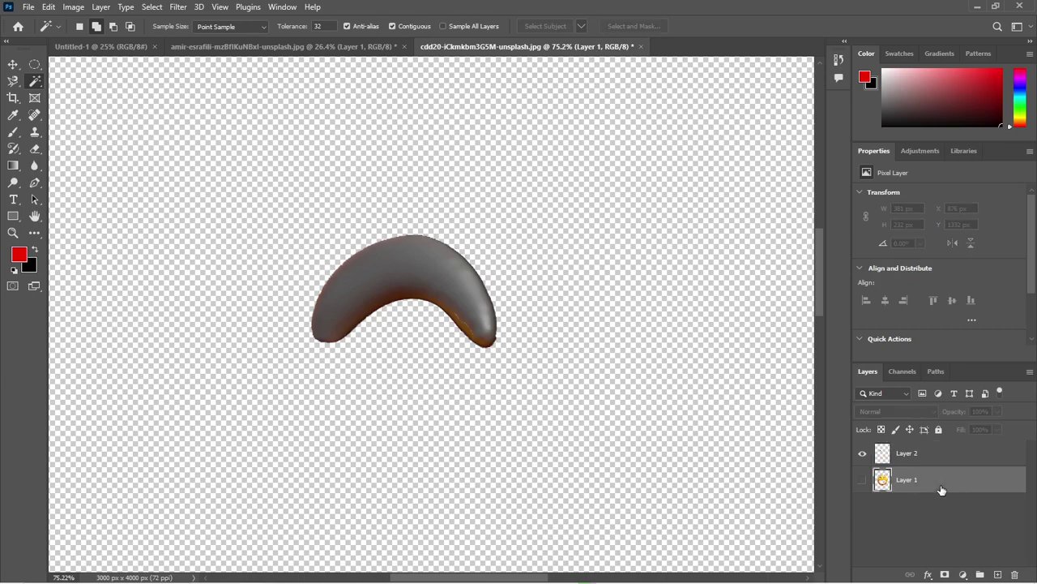
{"action": "left_click", "coordinate": [1015, 573]}
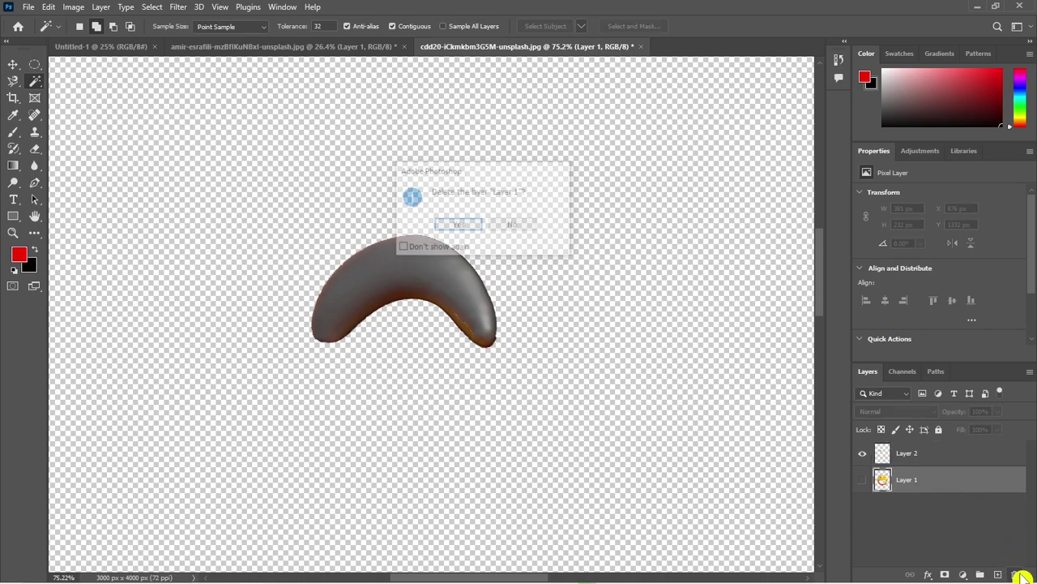
{"action": "left_click", "coordinate": [457, 224]}
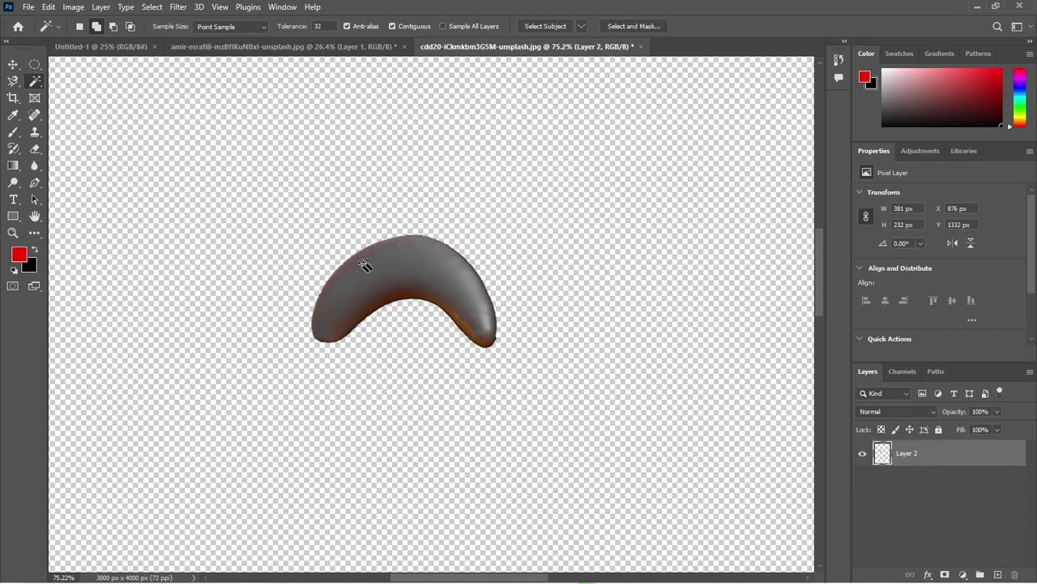
Zoom in and out to inspect the isolated eye on Layer 2
{"action": "scroll", "coordinate": [366, 266], "scroll_direction": "up", "scroll_amount": 1}
{"action": "scroll", "coordinate": [431, 300], "scroll_direction": "up", "scroll_amount": 1}
{"action": "scroll", "coordinate": [425, 299], "scroll_direction": "up", "scroll_amount": 1}
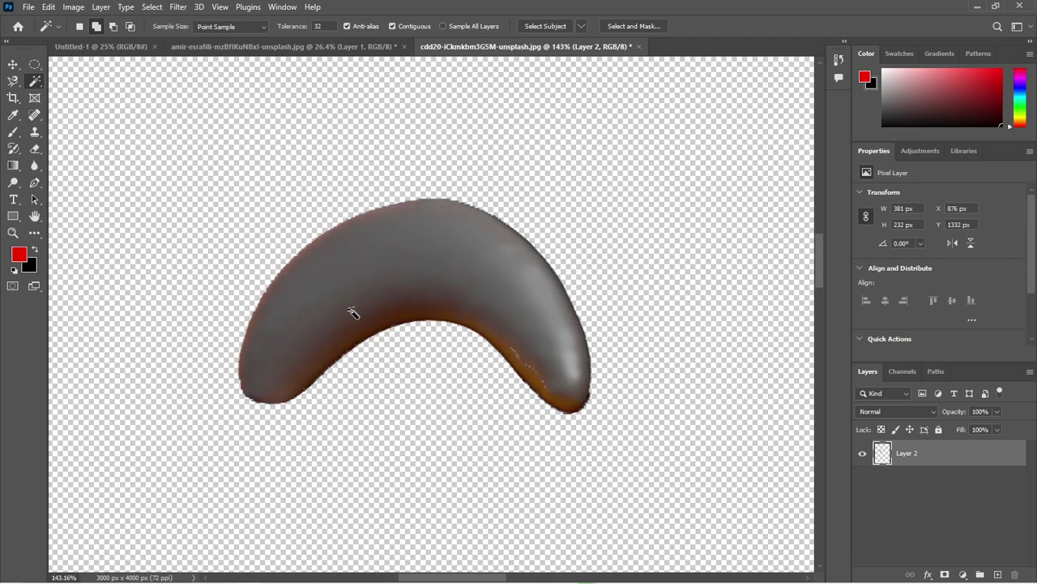
{"action": "scroll", "coordinate": [392, 296], "scroll_direction": "up", "scroll_amount": 1}
{"action": "scroll", "coordinate": [391, 296], "scroll_direction": "up", "scroll_amount": 1}
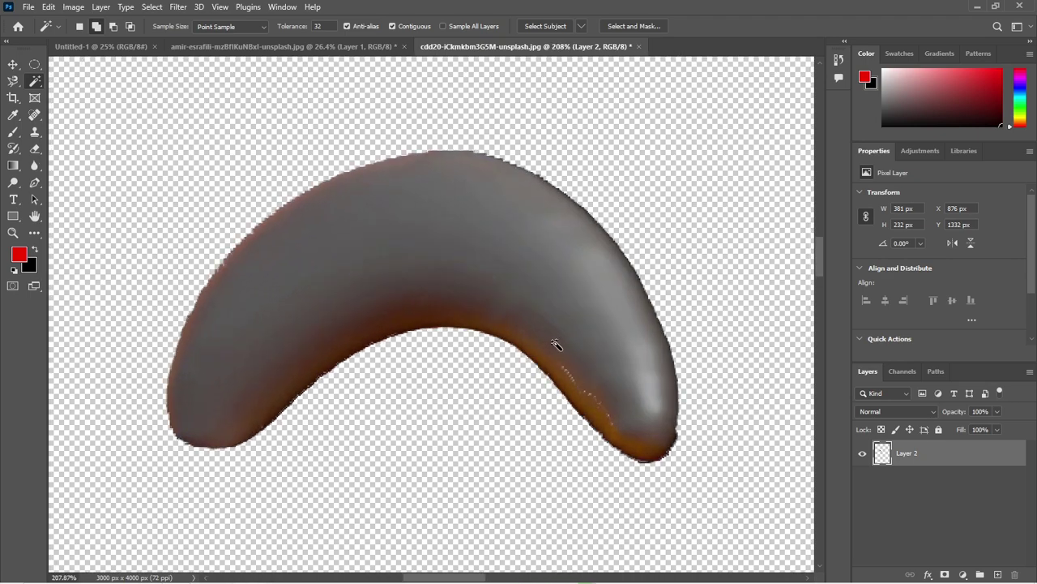
{"action": "scroll", "coordinate": [359, 197], "scroll_direction": "down", "scroll_amount": 2}
{"action": "scroll", "coordinate": [347, 208], "scroll_direction": "down", "scroll_amount": 2}
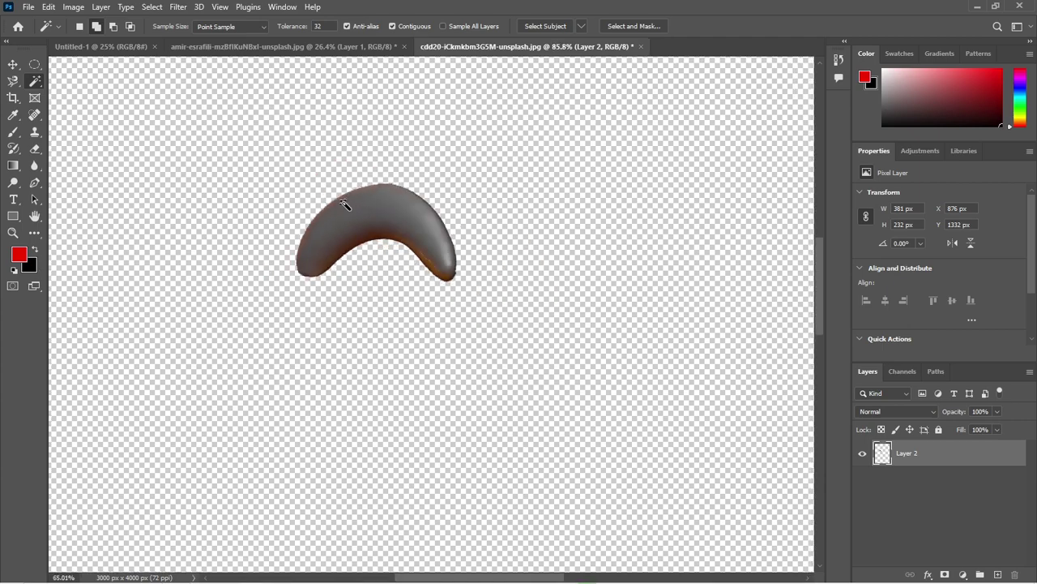
{"action": "scroll", "coordinate": [336, 213], "scroll_direction": "down", "scroll_amount": 2}
{"action": "scroll", "coordinate": [363, 230], "scroll_direction": "down", "scroll_amount": 1}
{"action": "scroll", "coordinate": [401, 234], "scroll_direction": "down", "scroll_amount": 1}
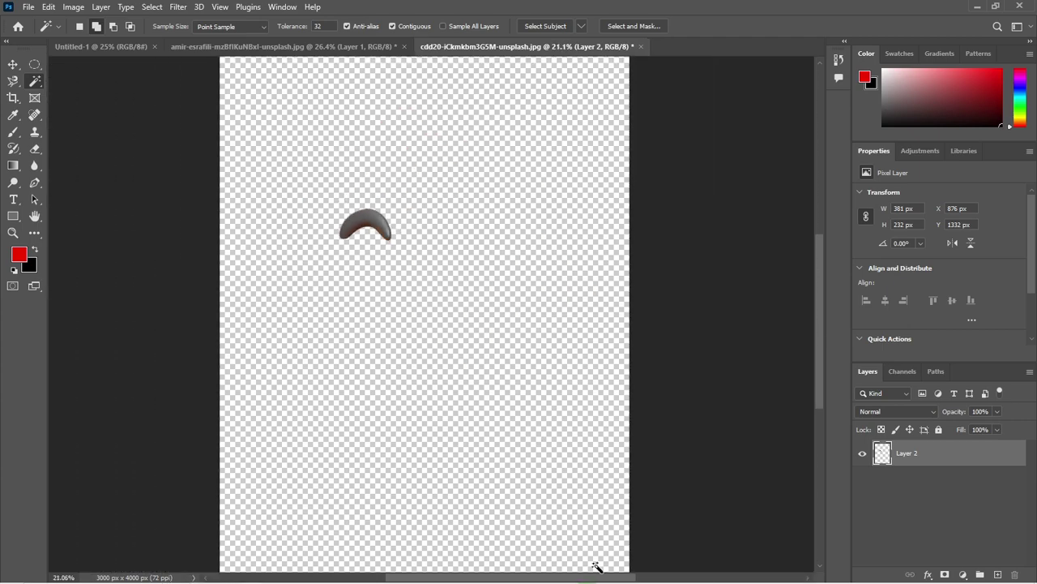
In Notepad, highlight the lecture no 4 topics: Object selection, quick selection and magic wand tools
{"action": "left_click", "coordinate": [567, 573]}
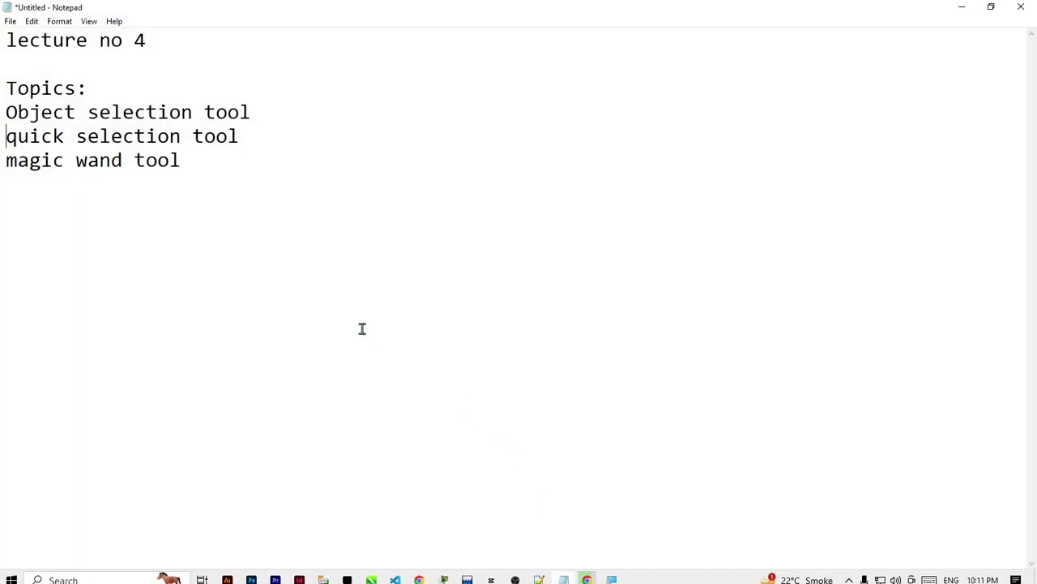
{"action": "left_click_drag", "start_coordinate": [2, 112], "coordinate": [251, 112]}
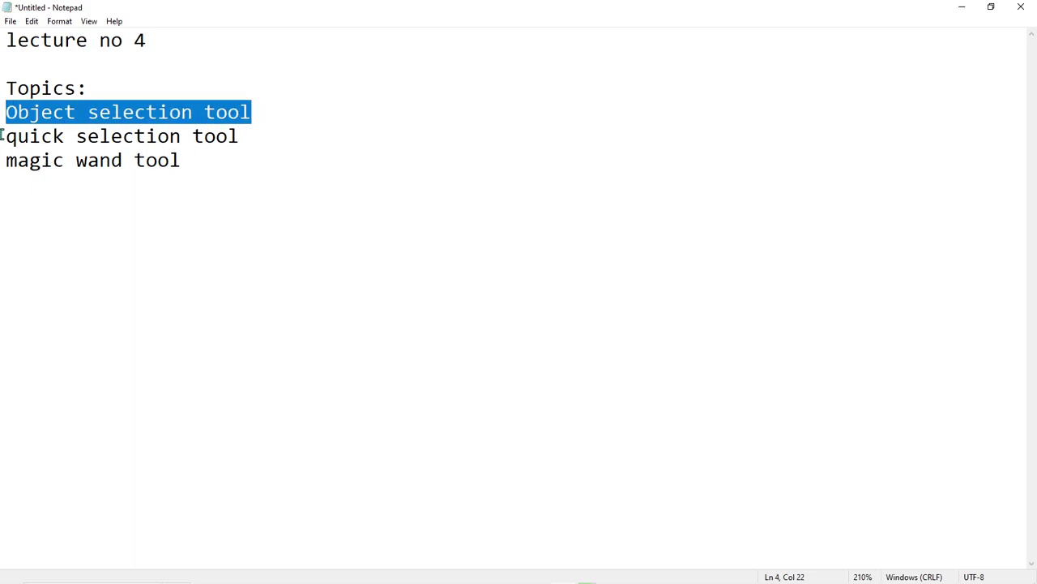
{"action": "left_click_drag", "start_coordinate": [2, 136], "coordinate": [239, 136]}
{"action": "left_click", "coordinate": [184, 162]}
{"action": "left_click_drag", "start_coordinate": [185, 162], "coordinate": [4, 160]}
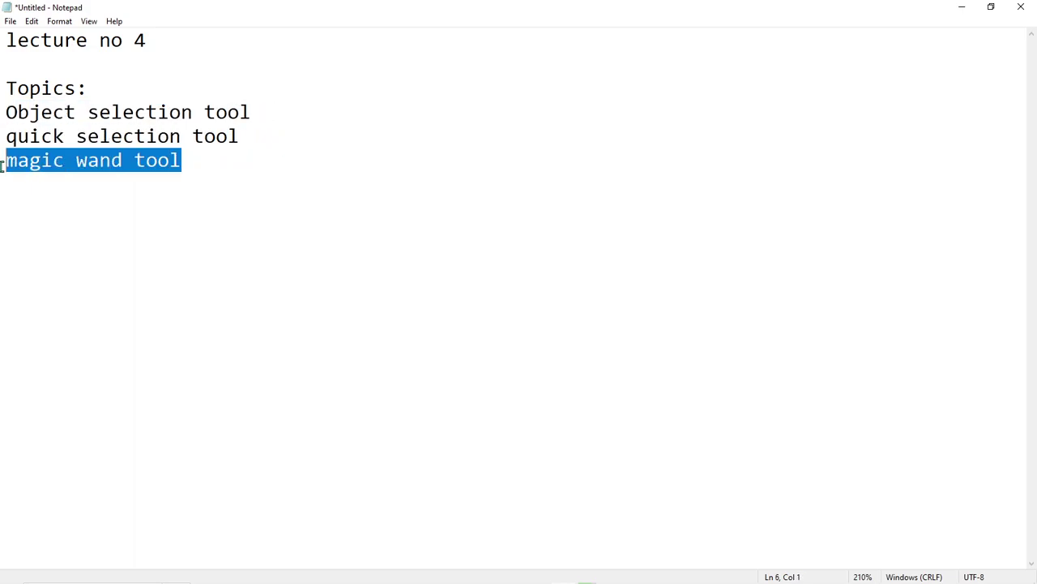
{"action": "left_click", "coordinate": [196, 188]}
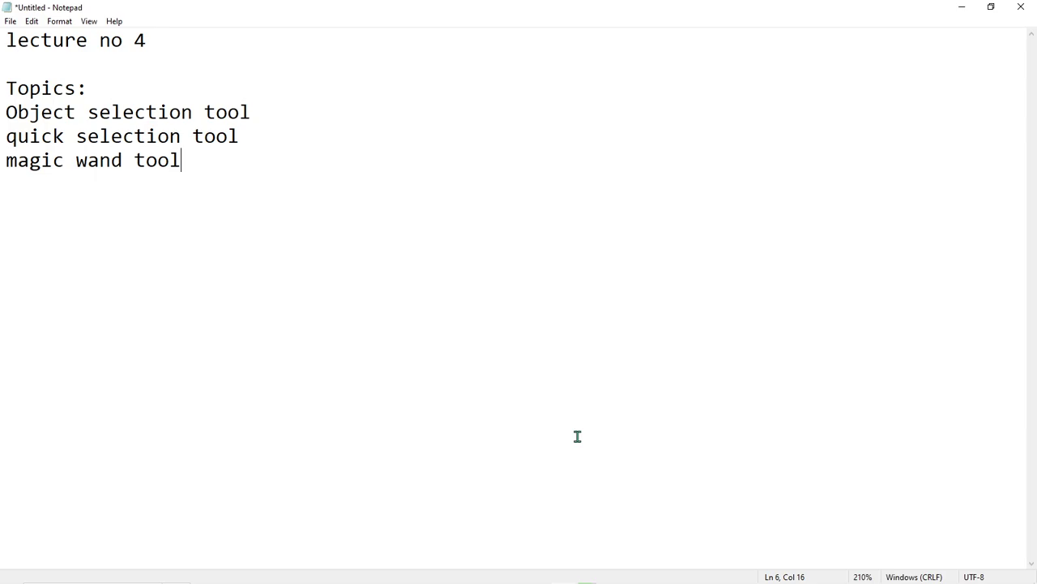
{"action": "scroll", "coordinate": [477, 387], "scroll_direction": "up", "scroll_amount": 4}
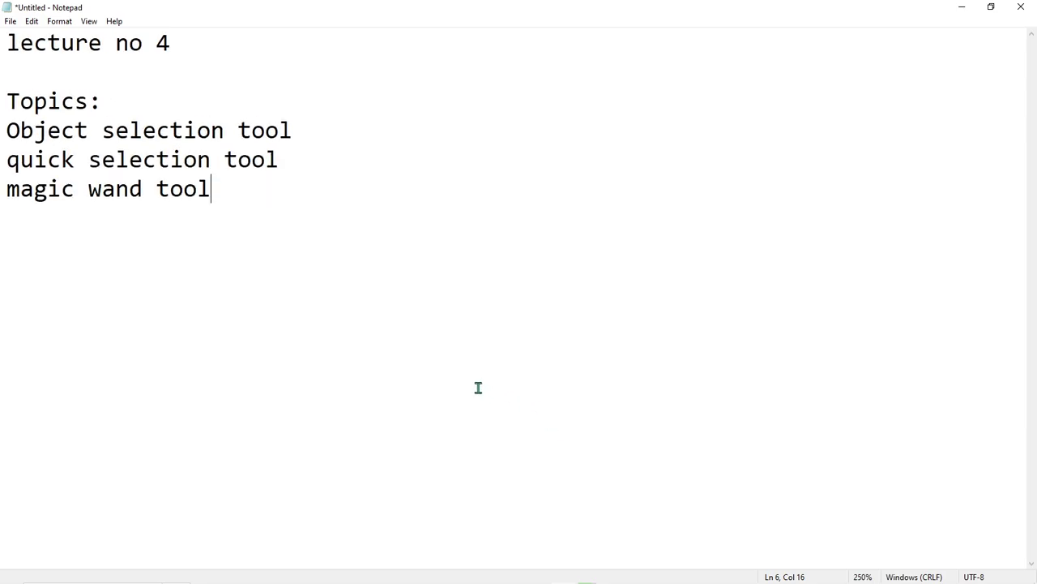